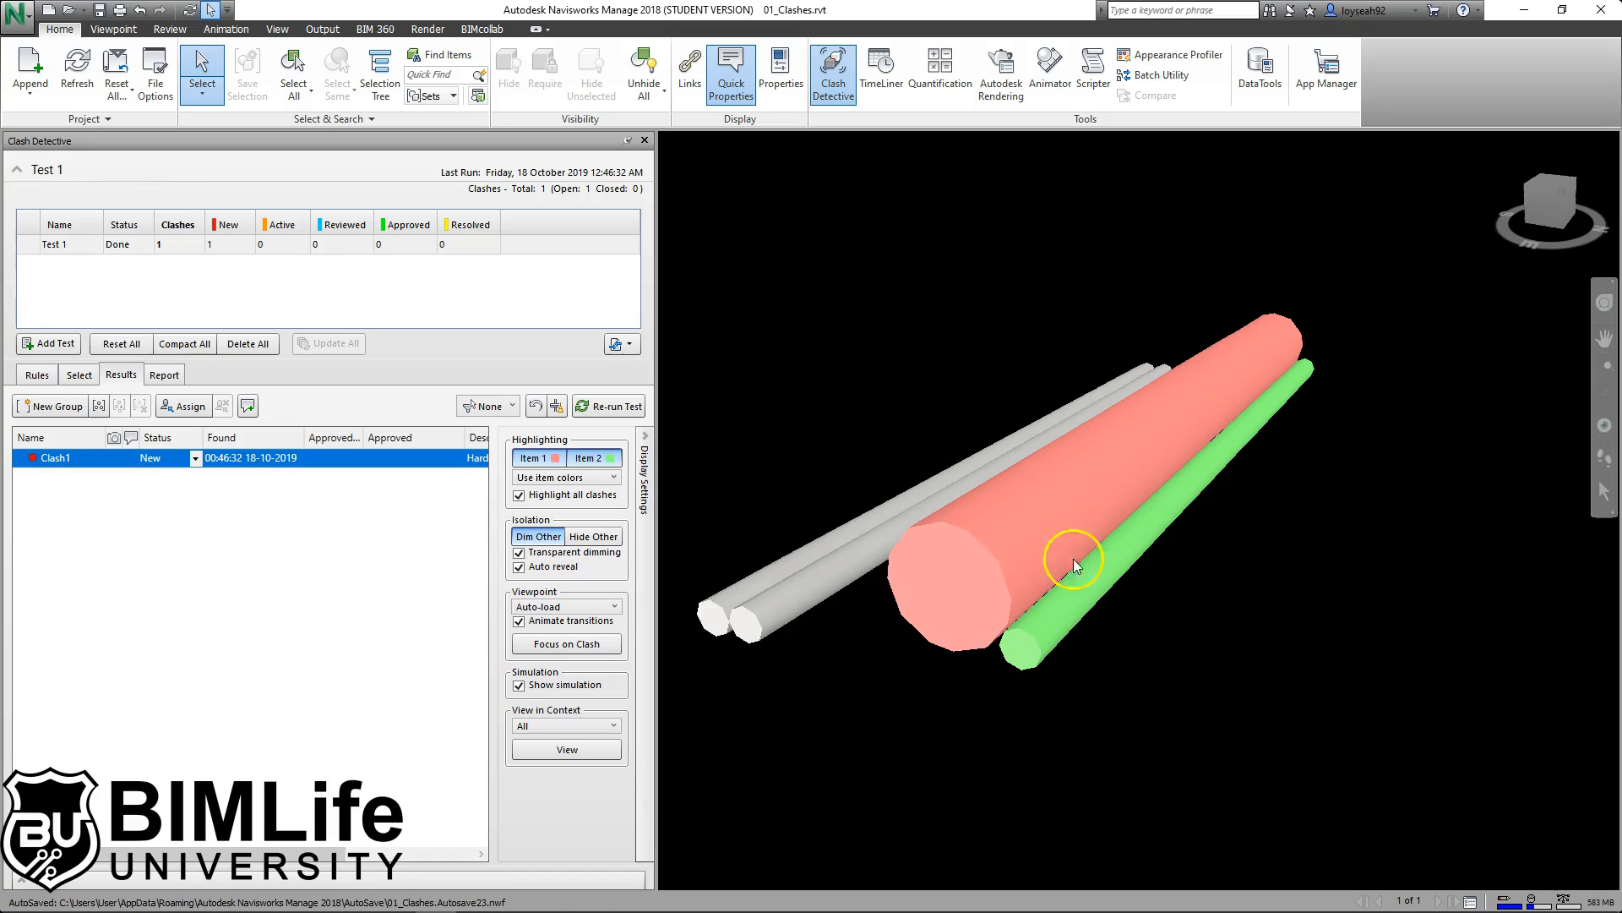
# Step: Switch to Revit, close the BL_ARCH_1 model and open the 01_Clashes Revit project from the training files folder
pyautogui.click(943, 605)
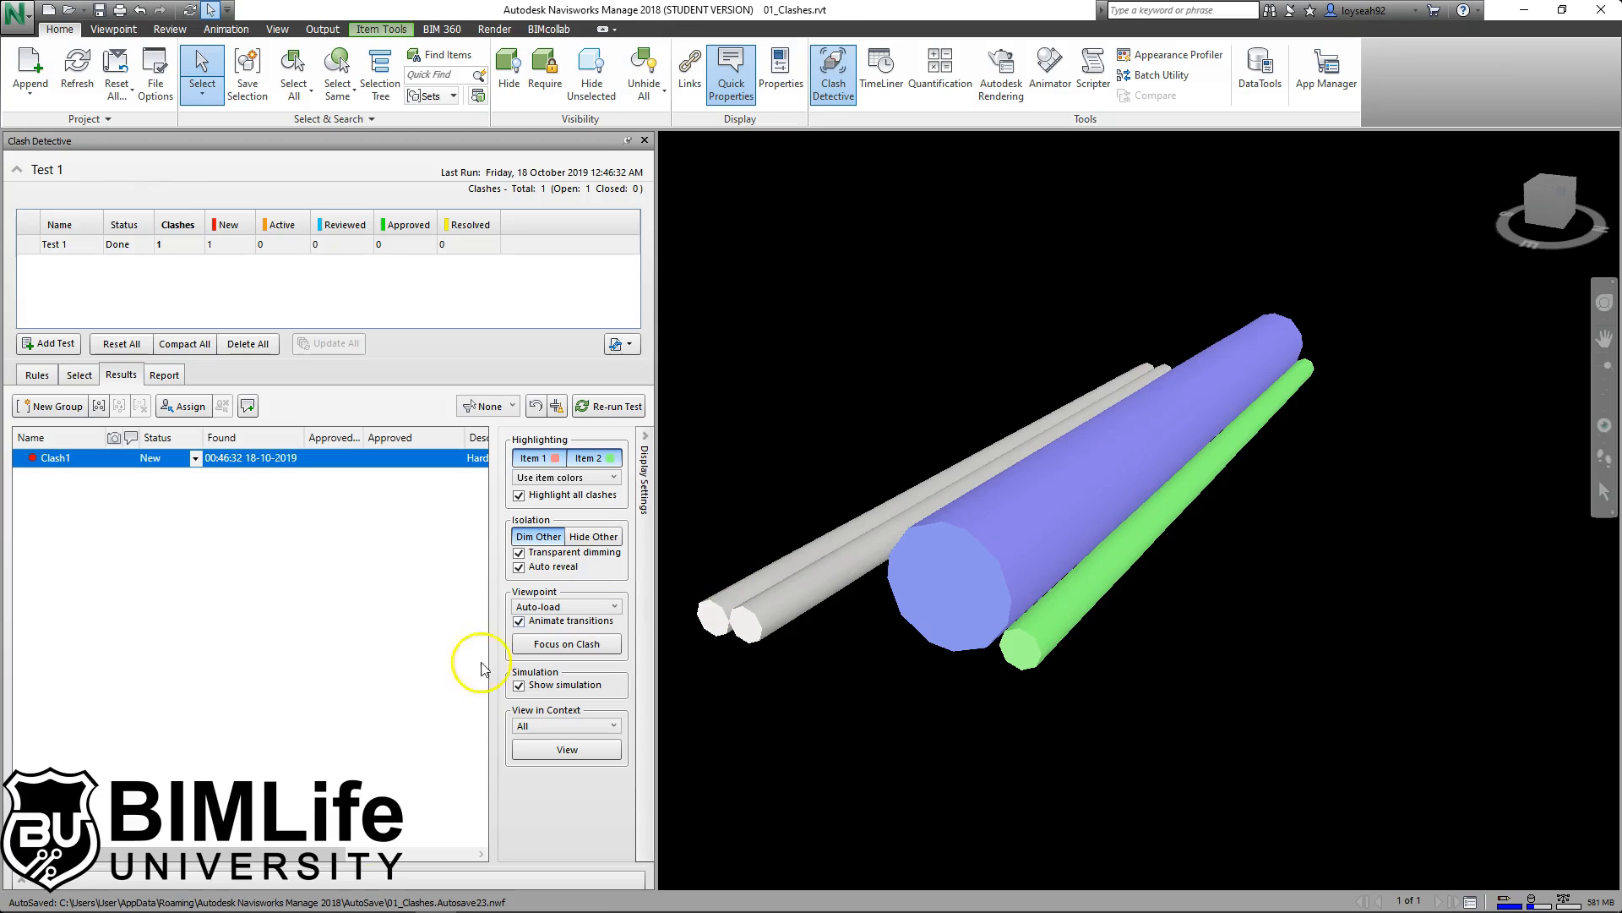
pyautogui.click(353, 901)
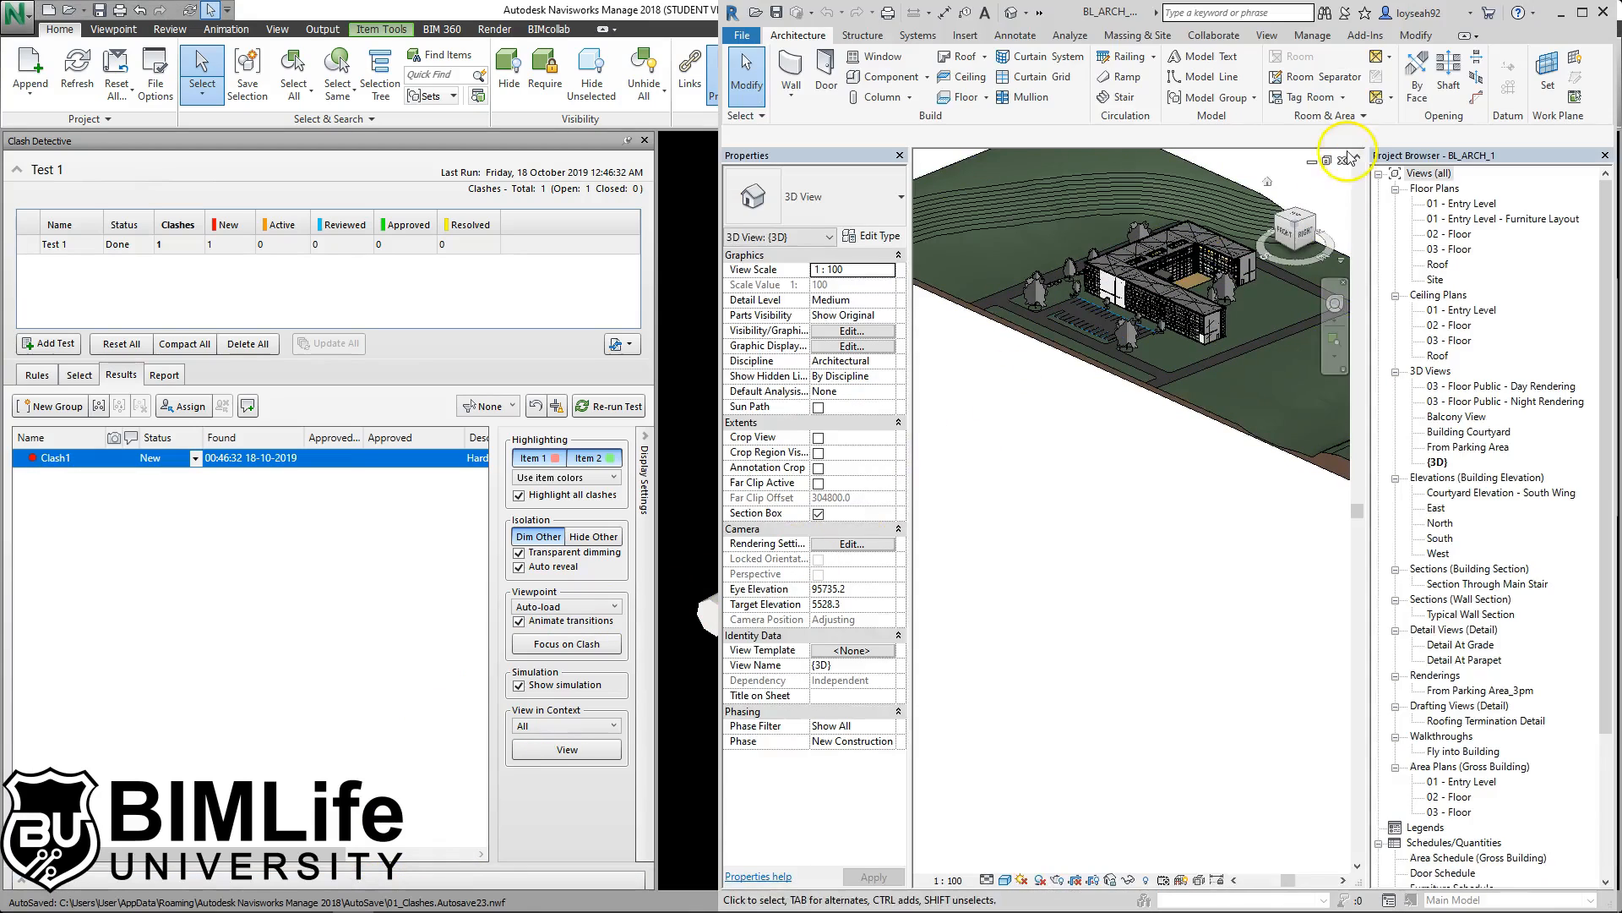
pyautogui.click(1343, 160)
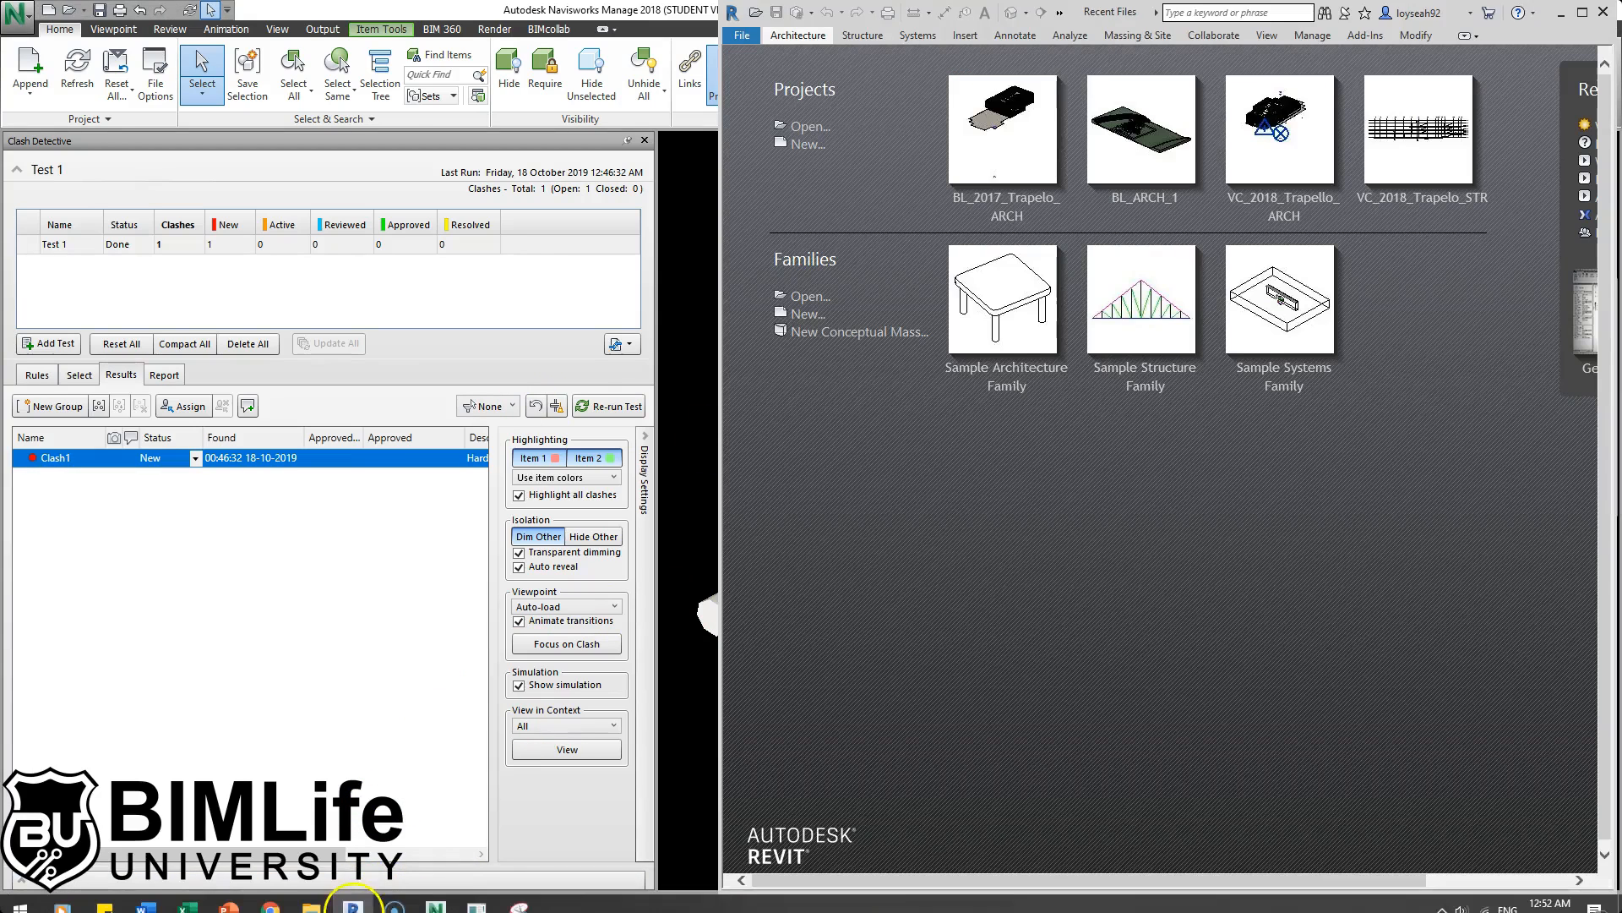
pyautogui.click(311, 896)
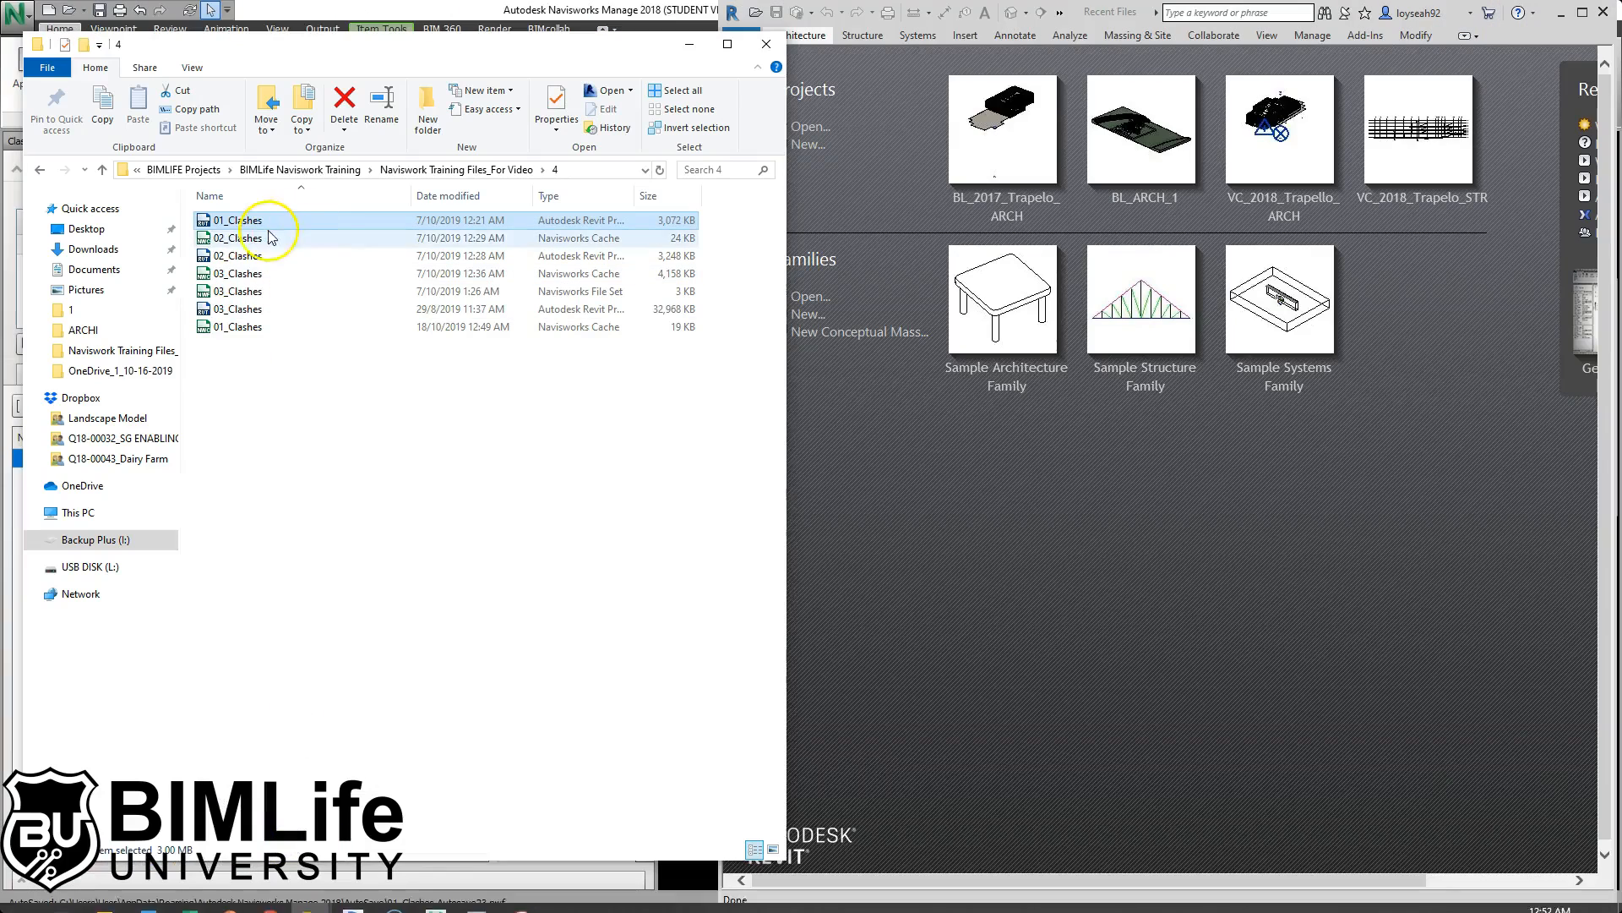
pyautogui.moveTo(250, 226); pyautogui.dragTo(1071, 544)
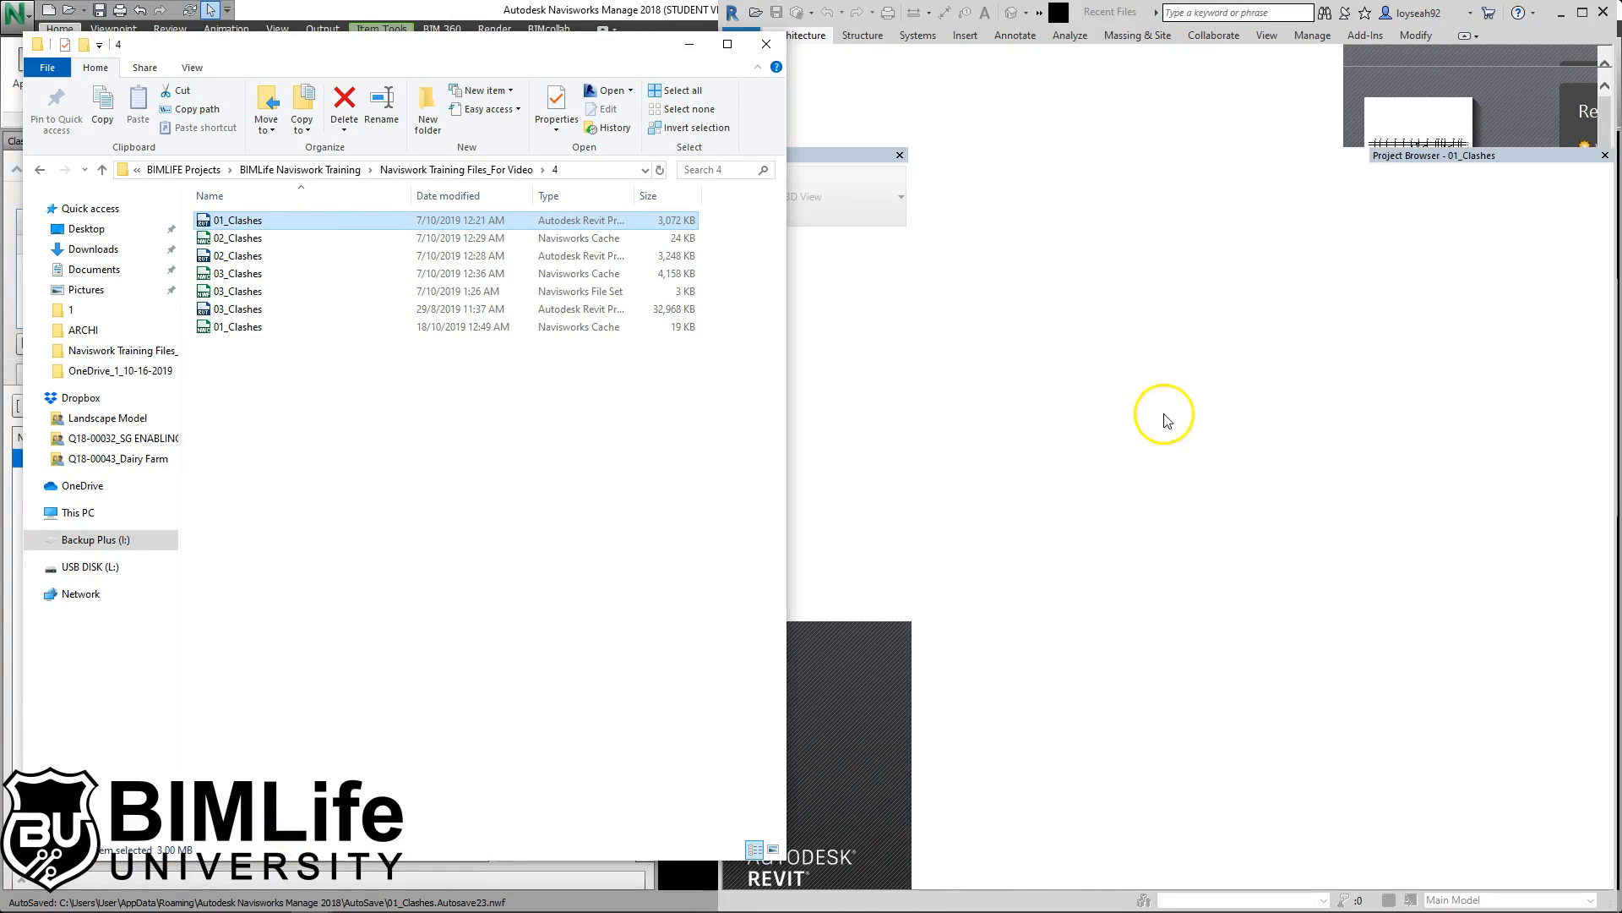
pyautogui.click(1179, 382)
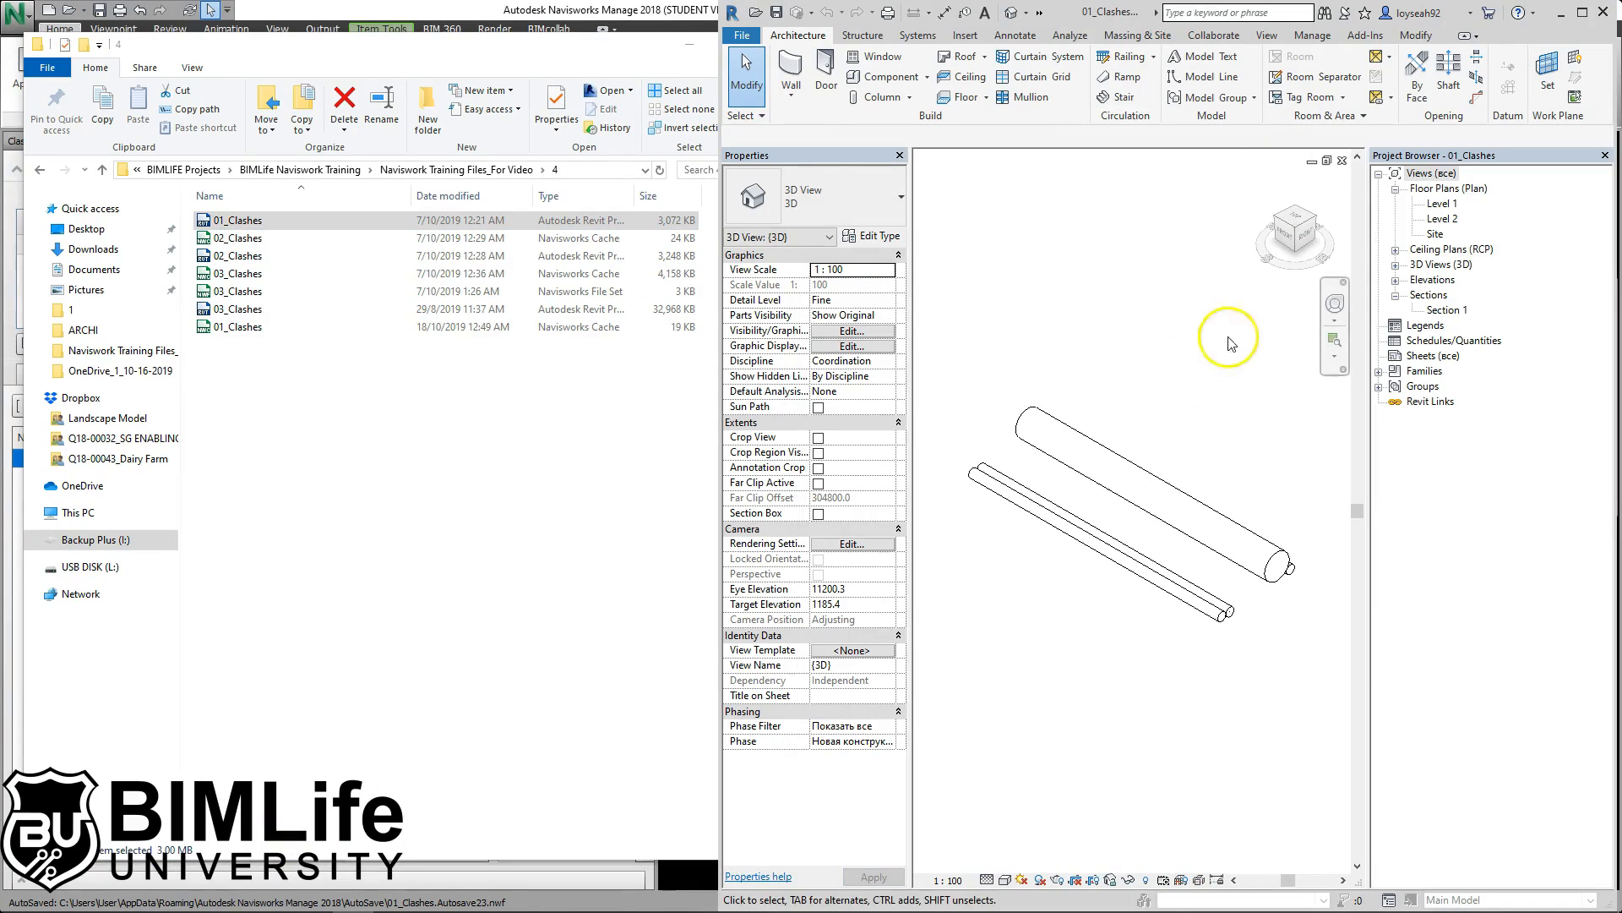
# Step: Start the Navisworks SwitchBack 2018 external tool for the open 01_Clashes model
pyautogui.click(1362, 41)
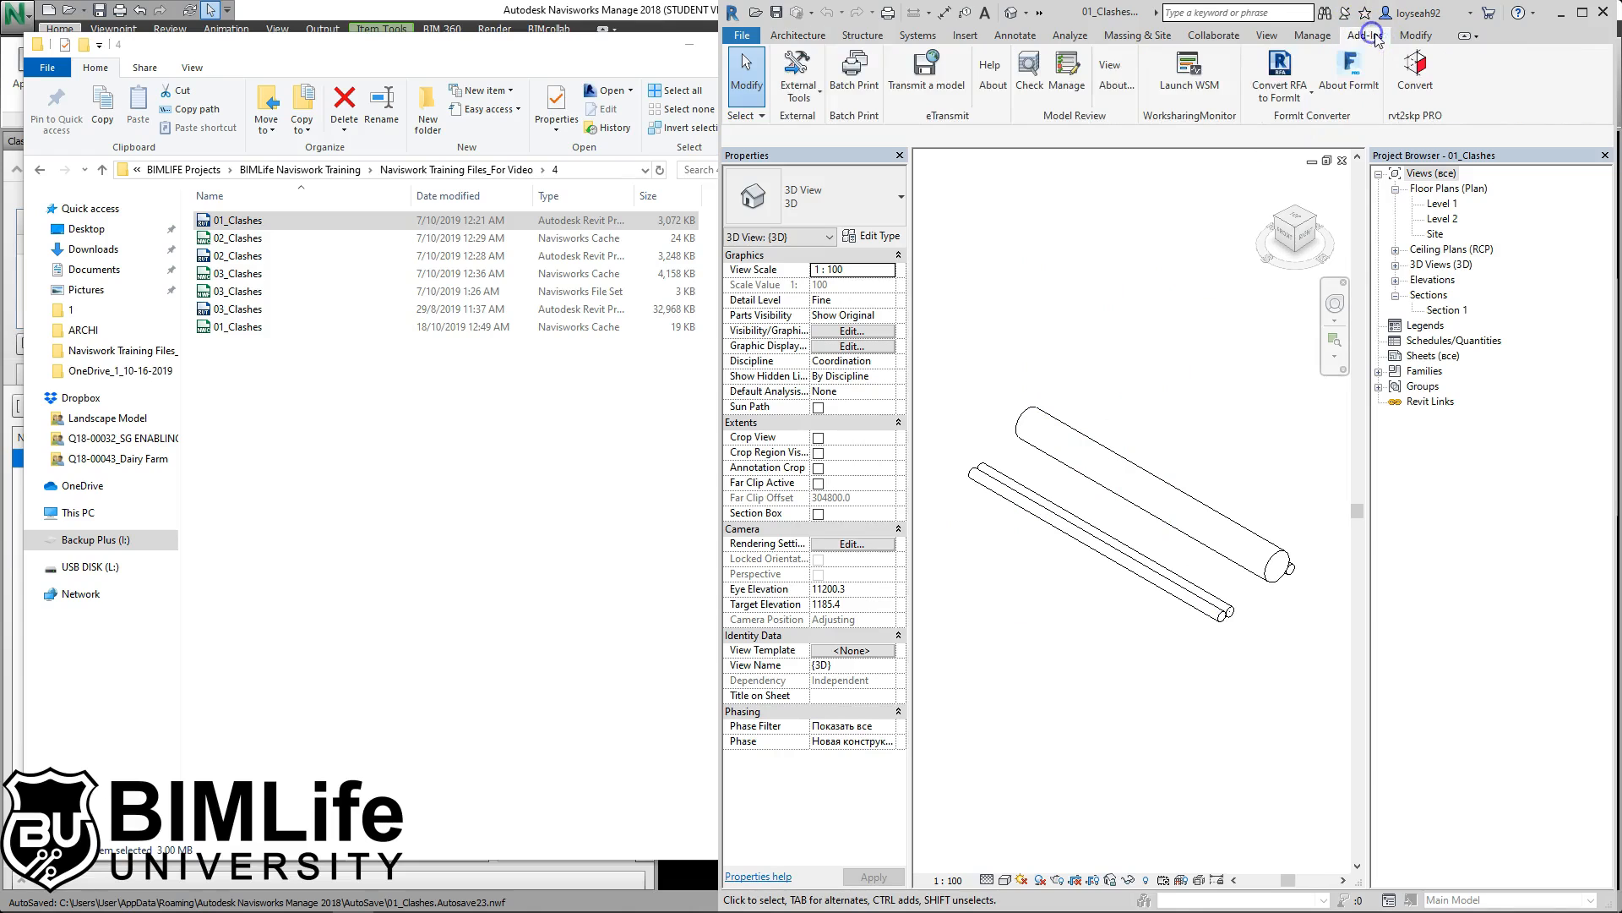
pyautogui.click(803, 93)
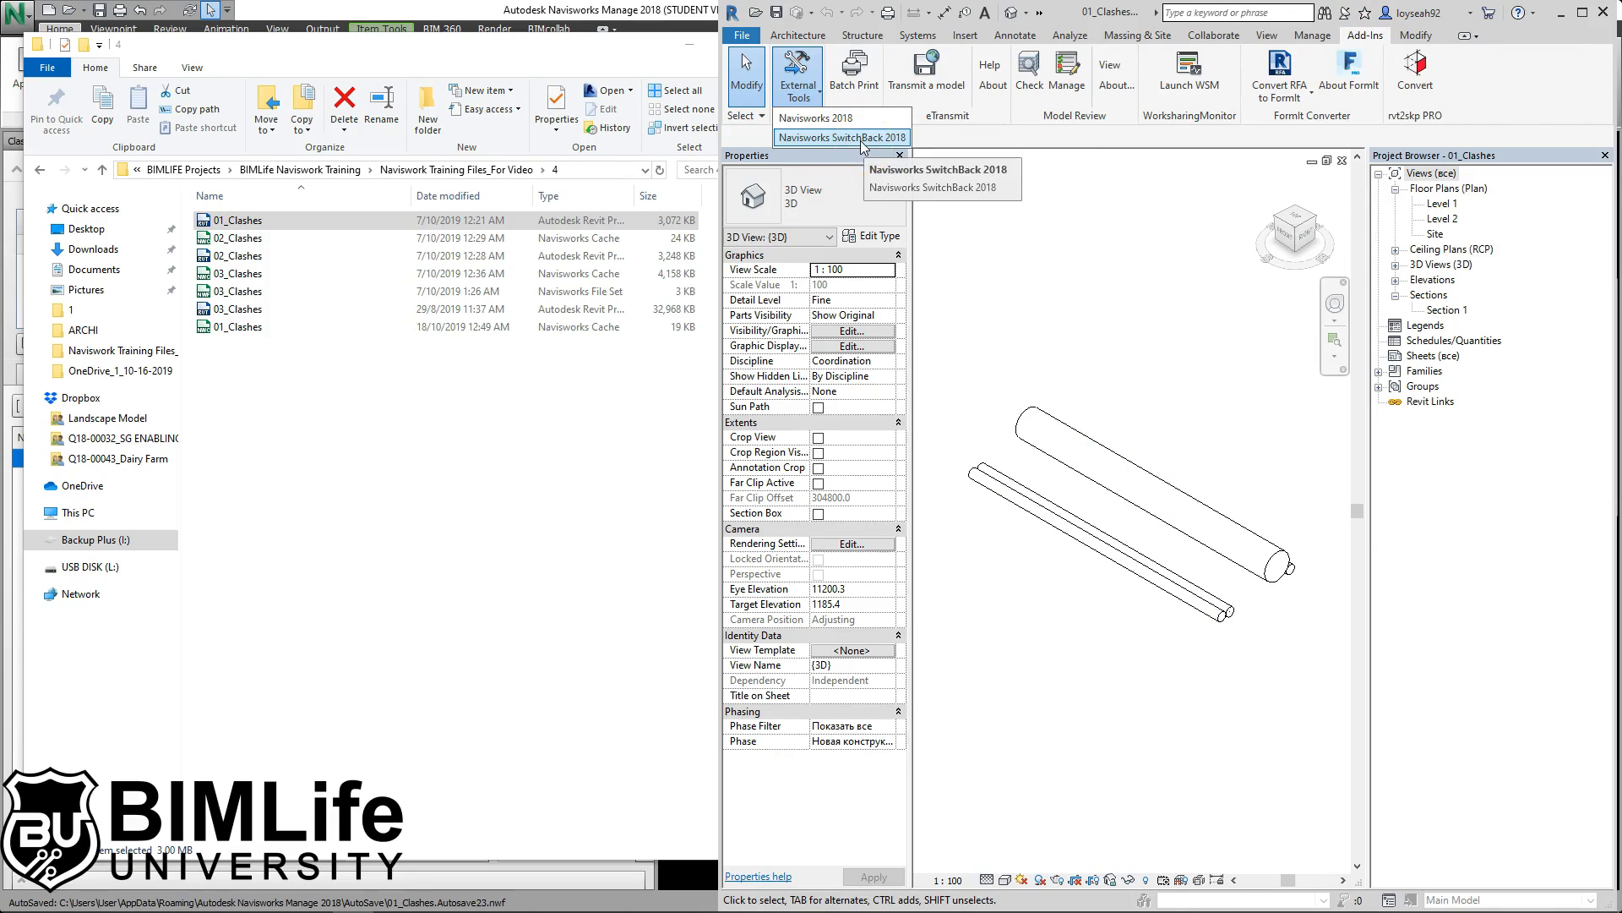
pyautogui.click(860, 141)
pyautogui.click(1109, 275)
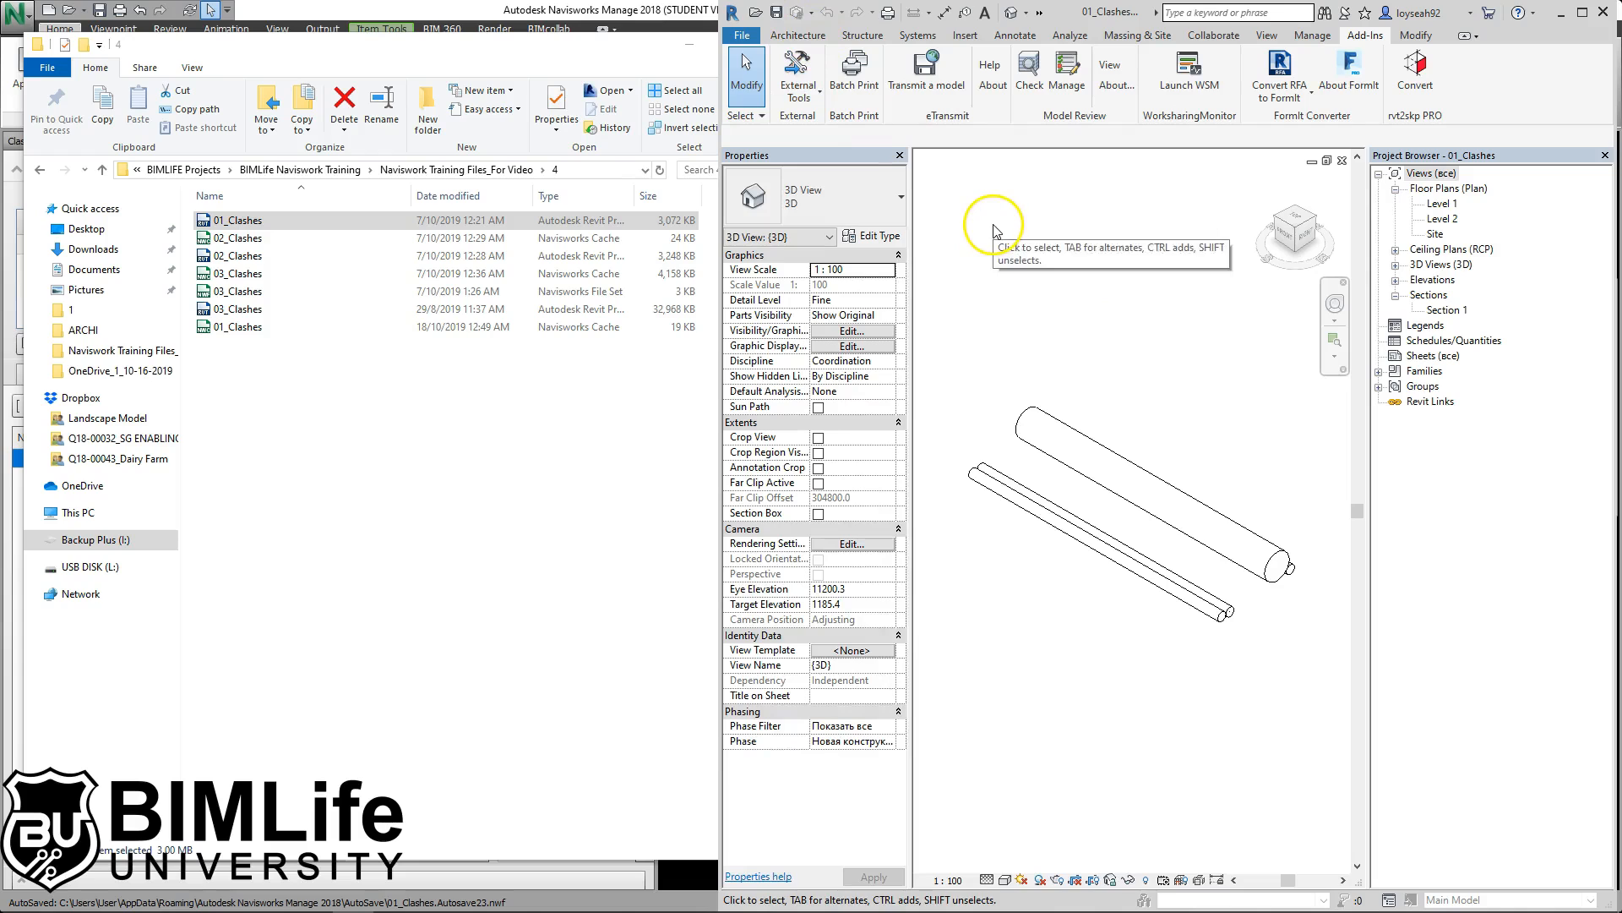
# Step: Save the 01_Clashes project and close it
pyautogui.click(775, 13)
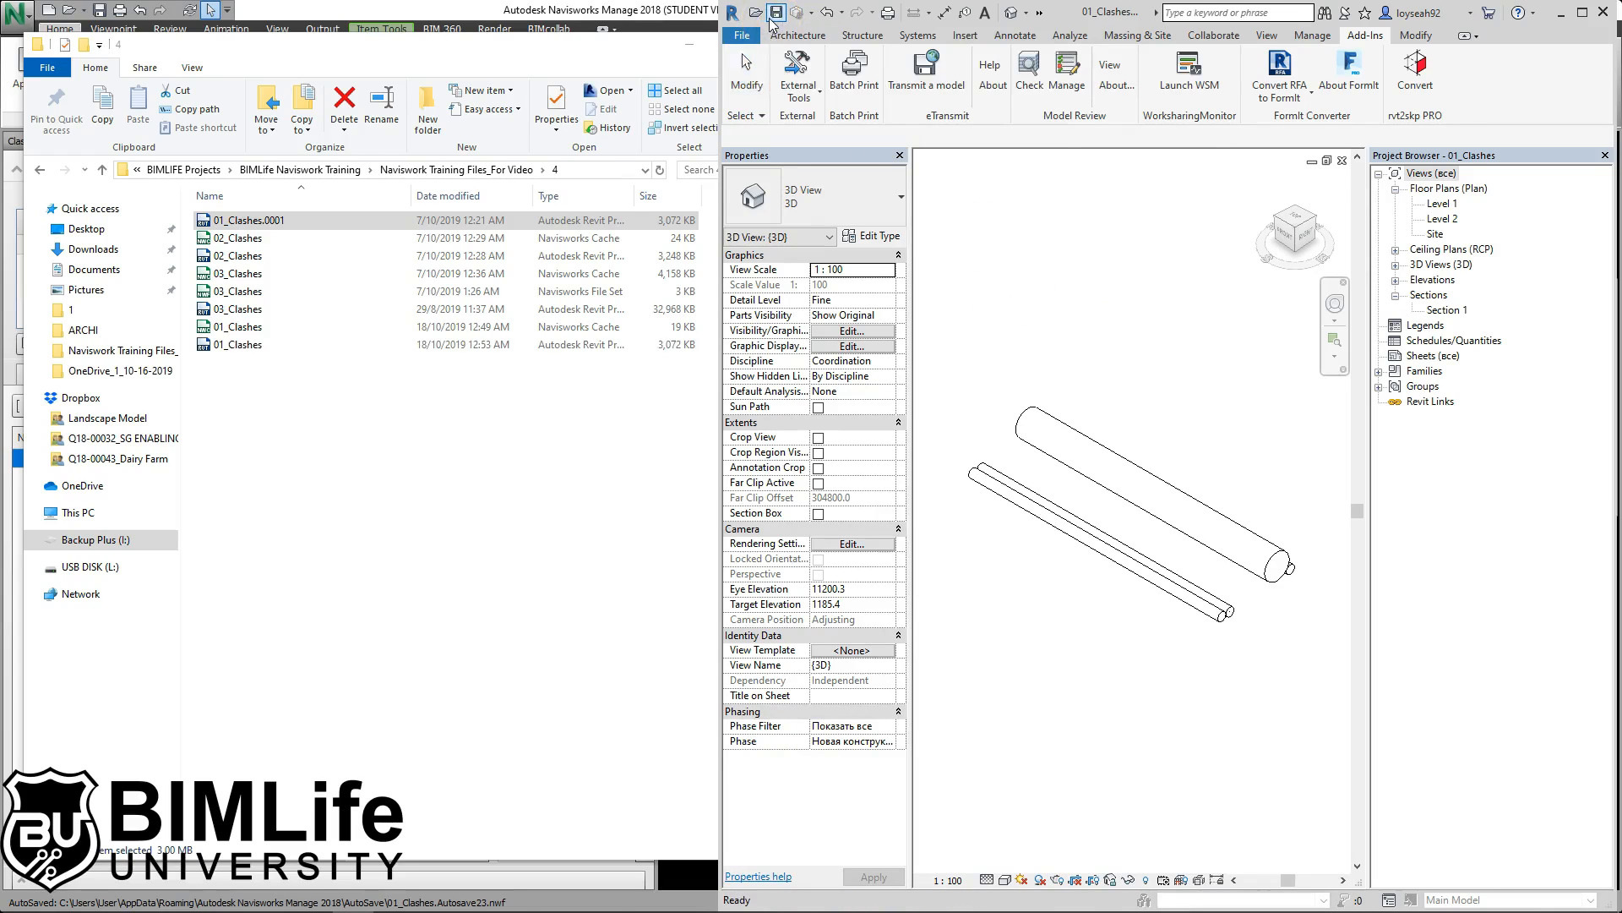
pyautogui.click(1259, 156)
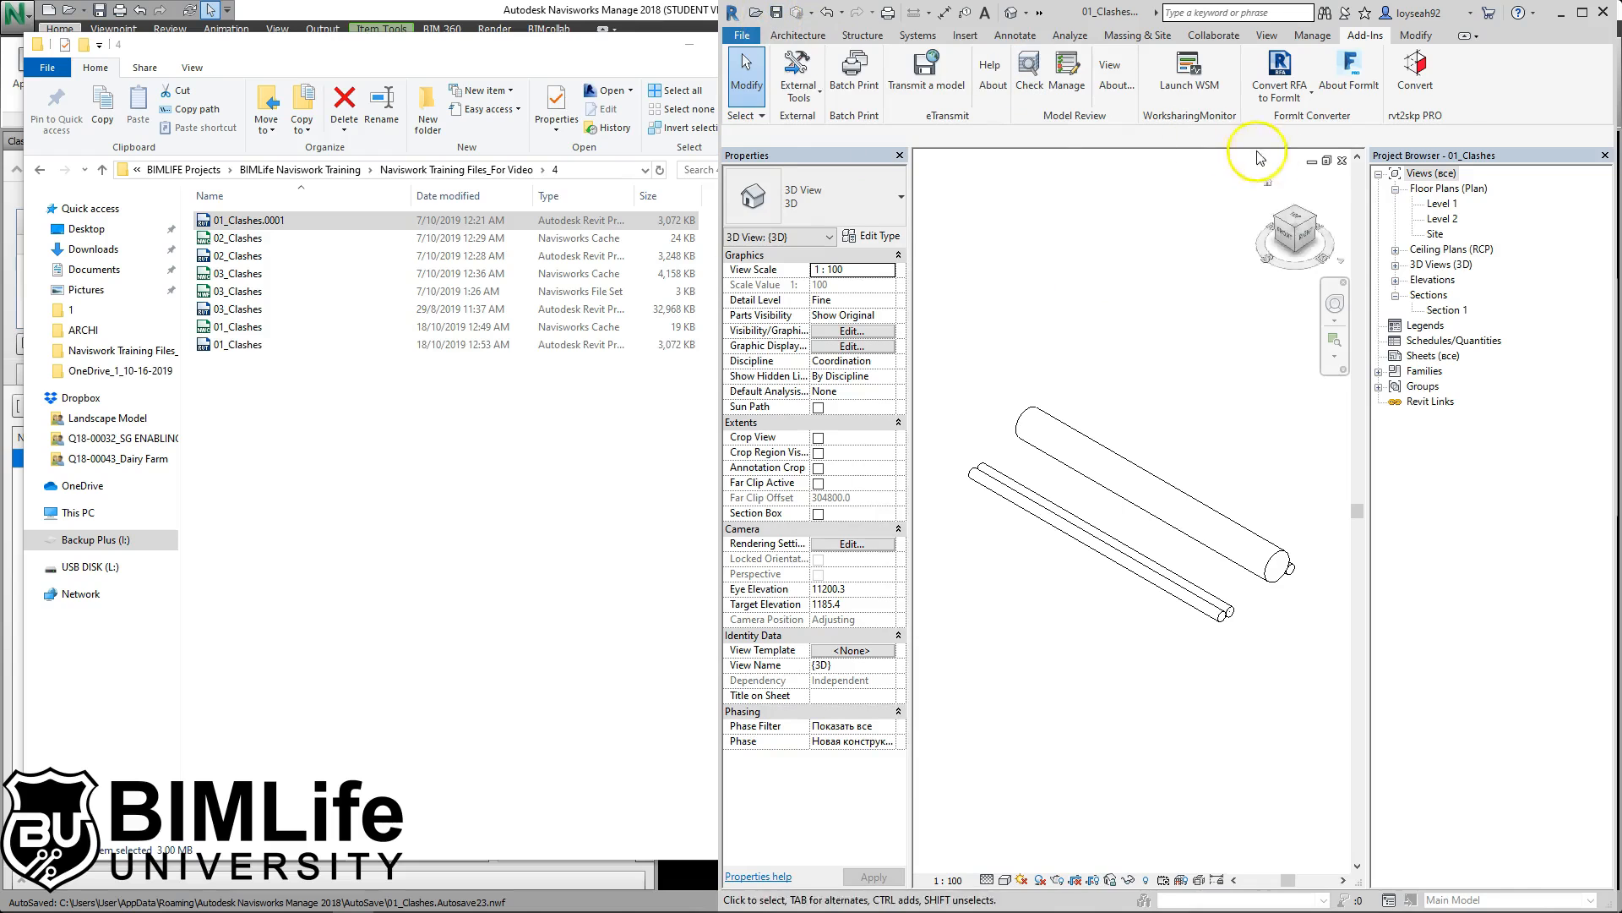
pyautogui.click(1343, 165)
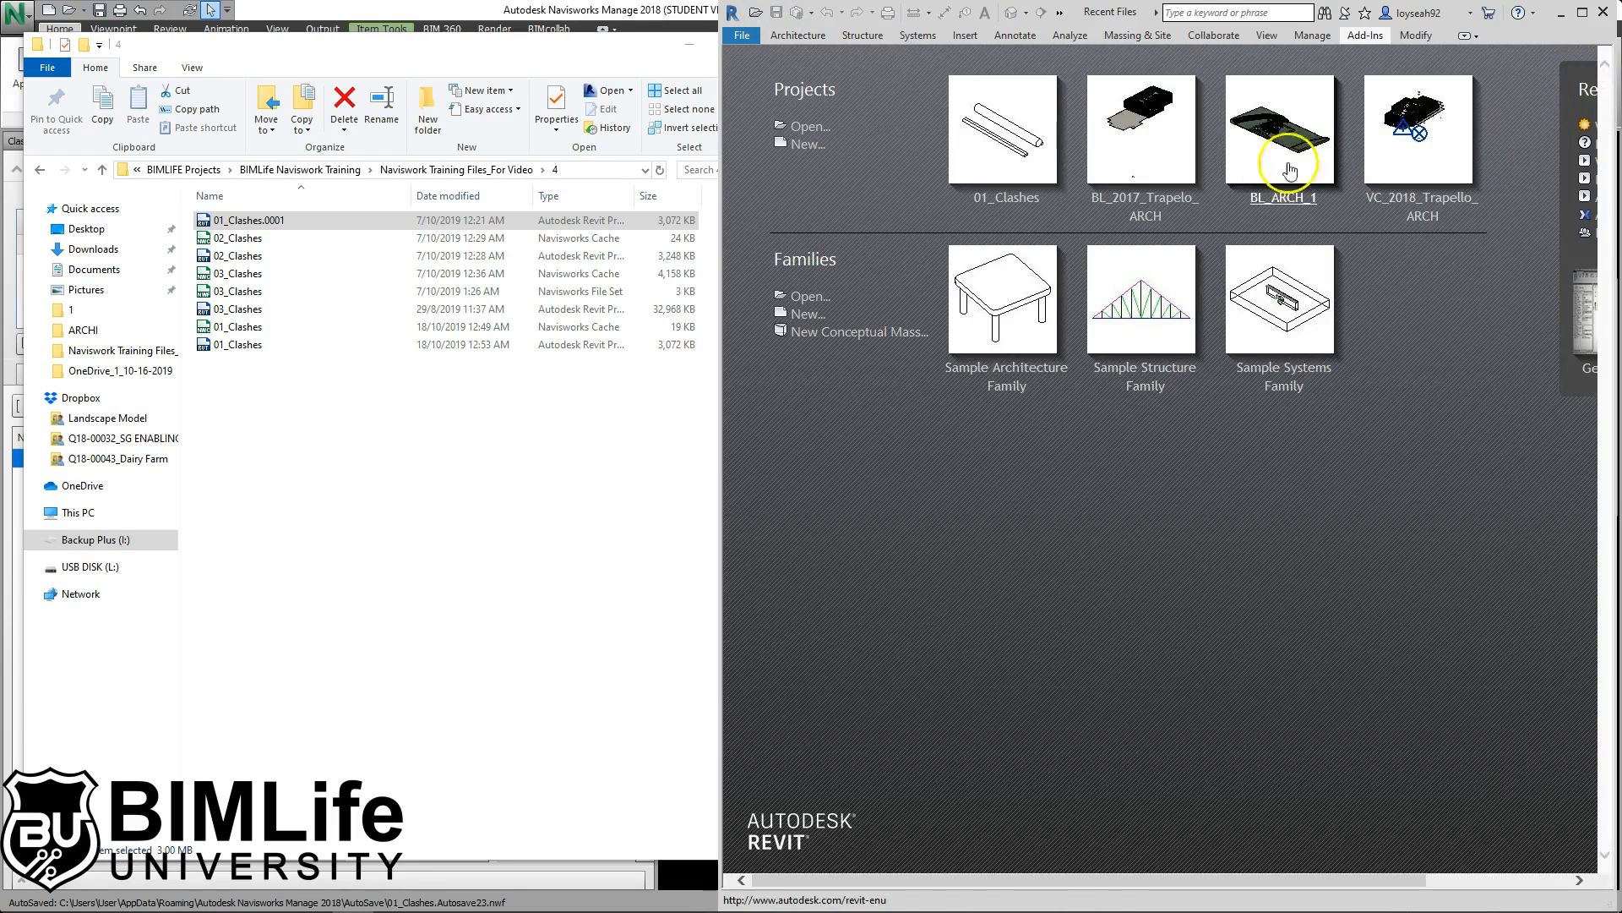
# Step: Switch to Navisworks, select the large clashing pipe and send it to Revit with SwitchBack
pyautogui.click(534, 12)
pyautogui.click(975, 380)
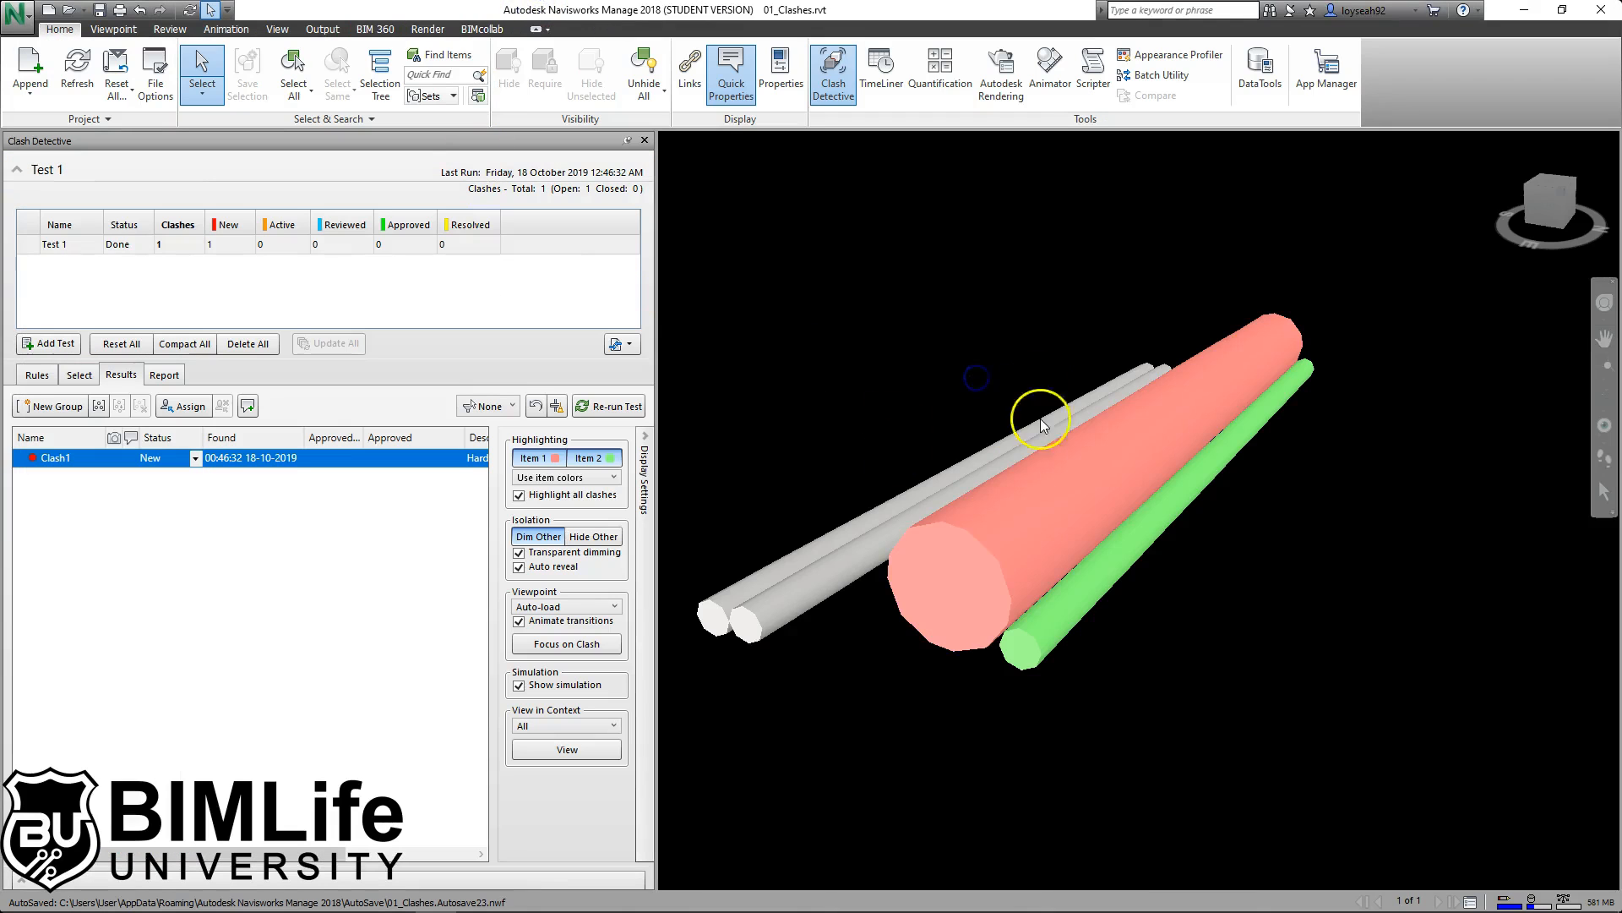
pyautogui.click(986, 549)
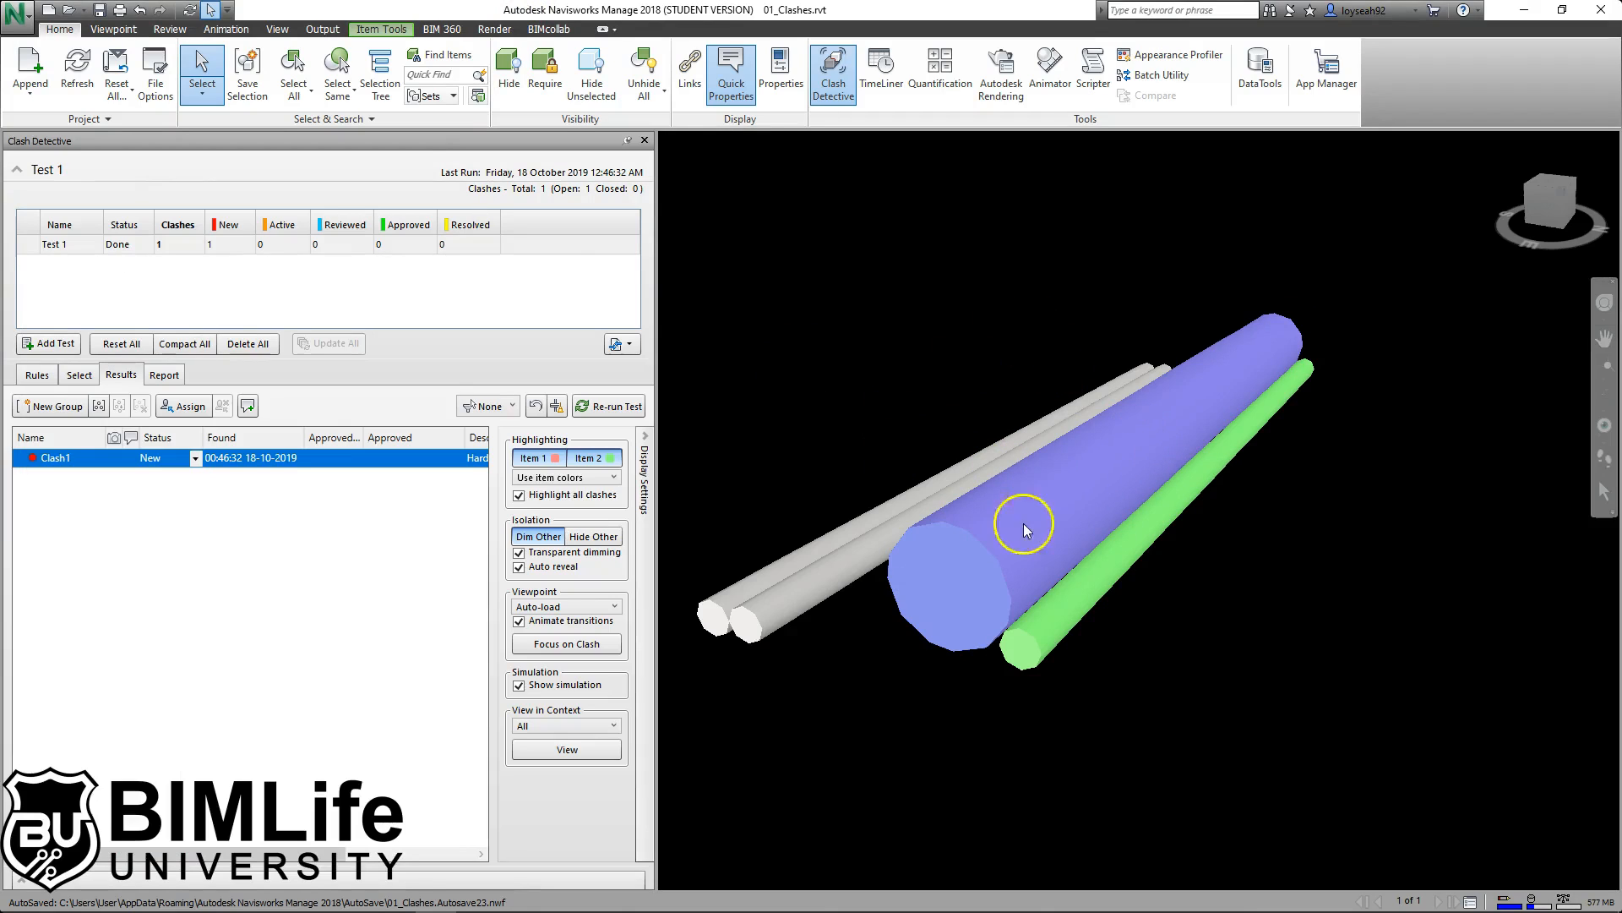
pyautogui.click(373, 33)
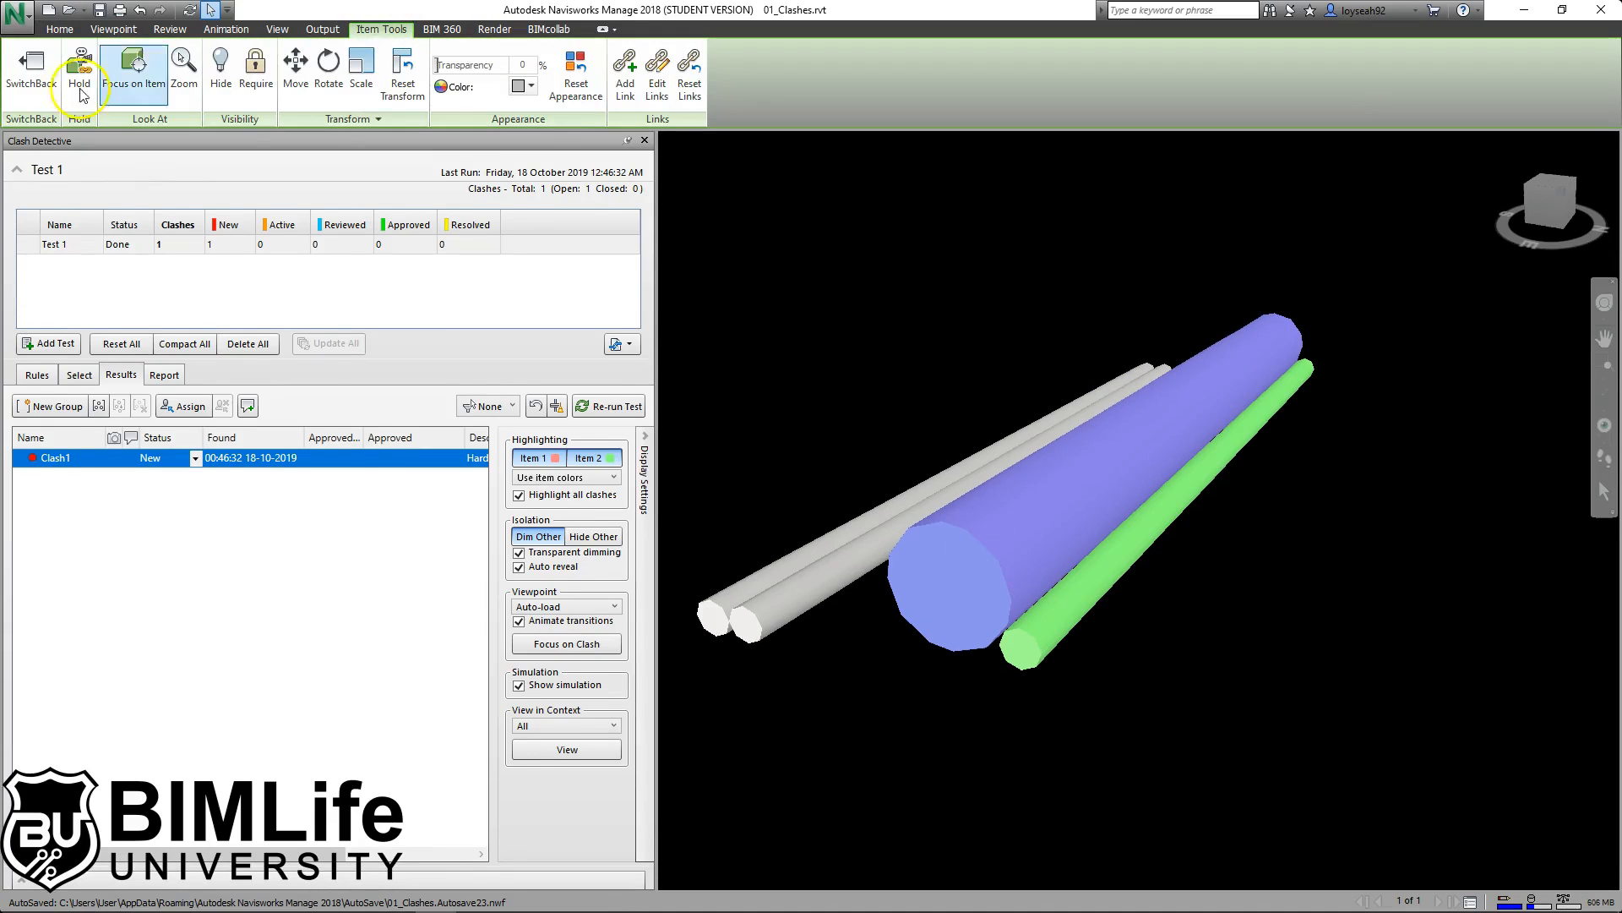
pyautogui.click(38, 83)
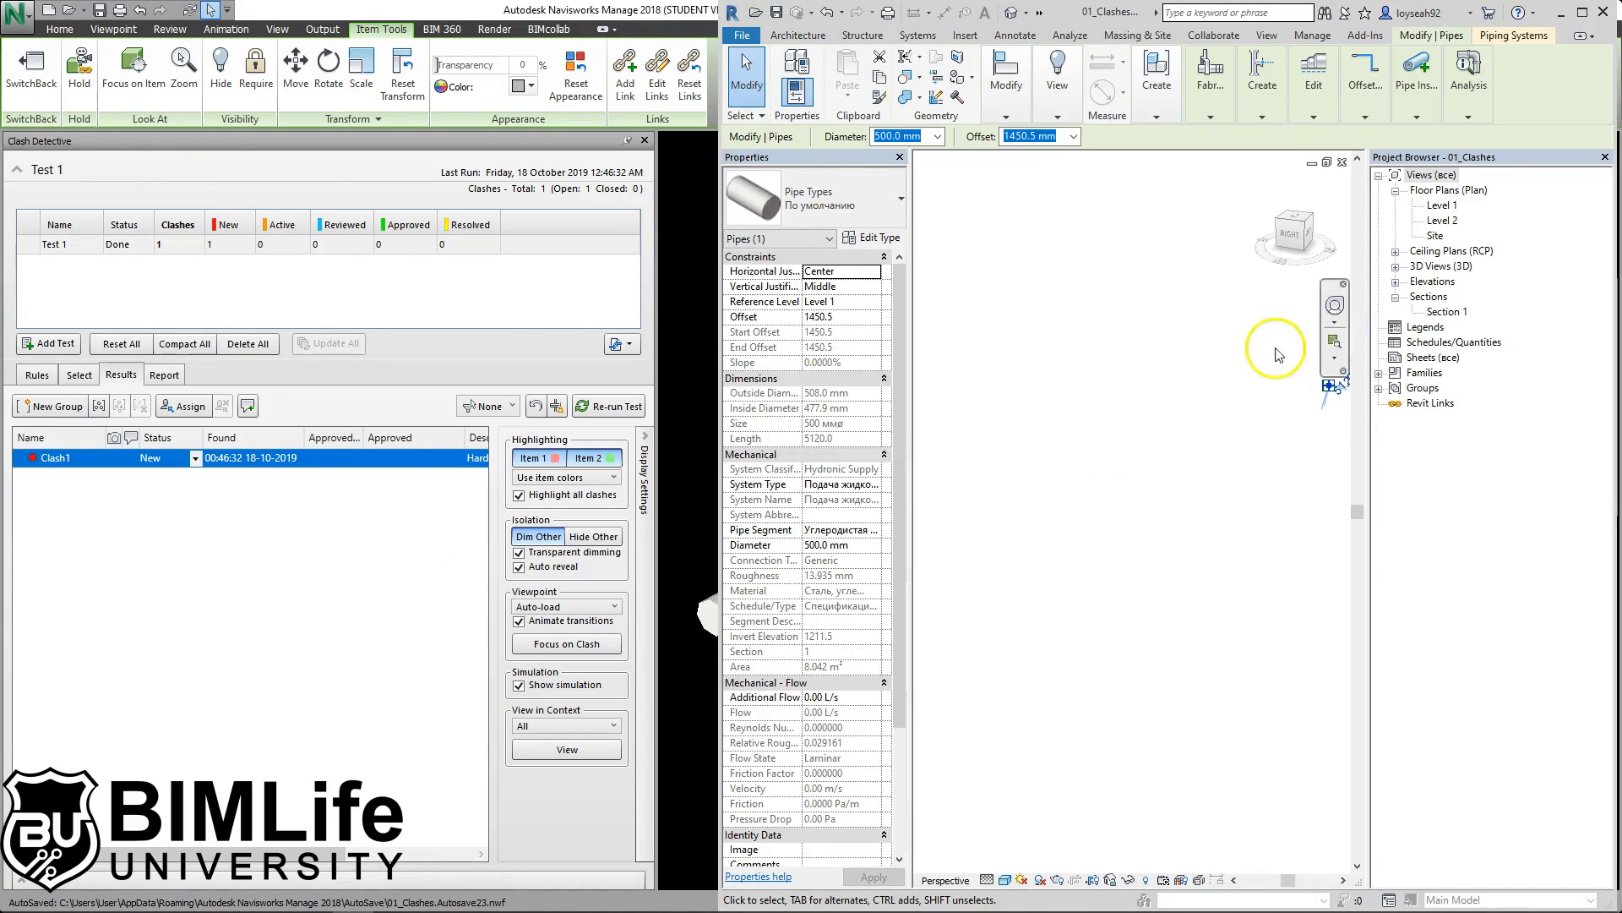
# Step: Open the {3D} view in Revit and inspect the end of the selected large pipe
pyautogui.click(1395, 267)
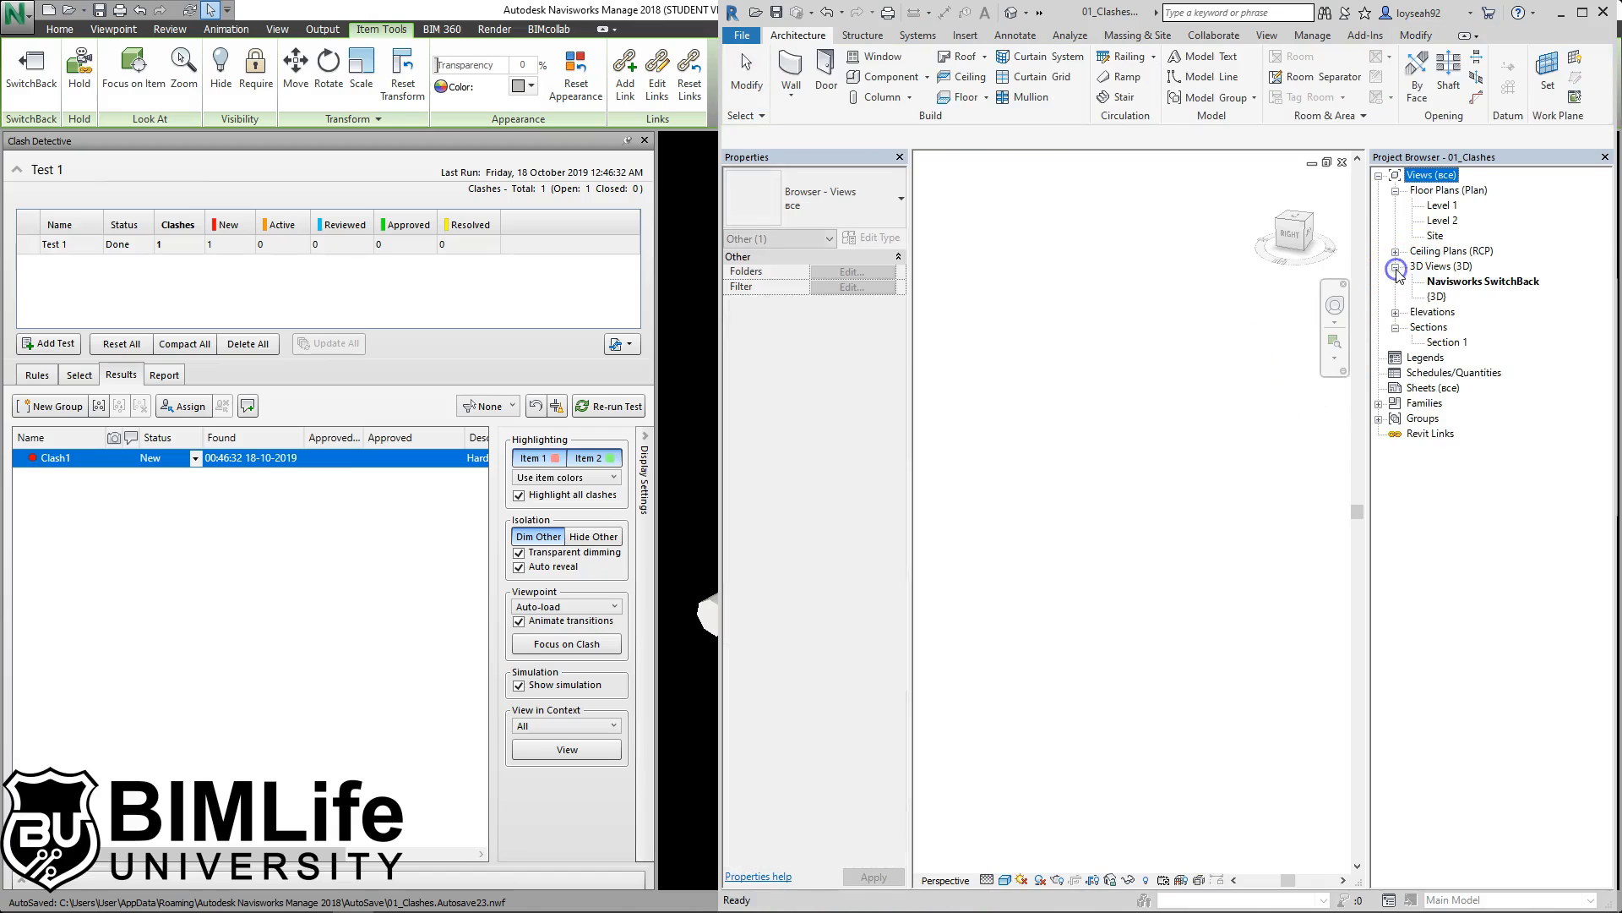
pyautogui.doubleClick(1437, 296)
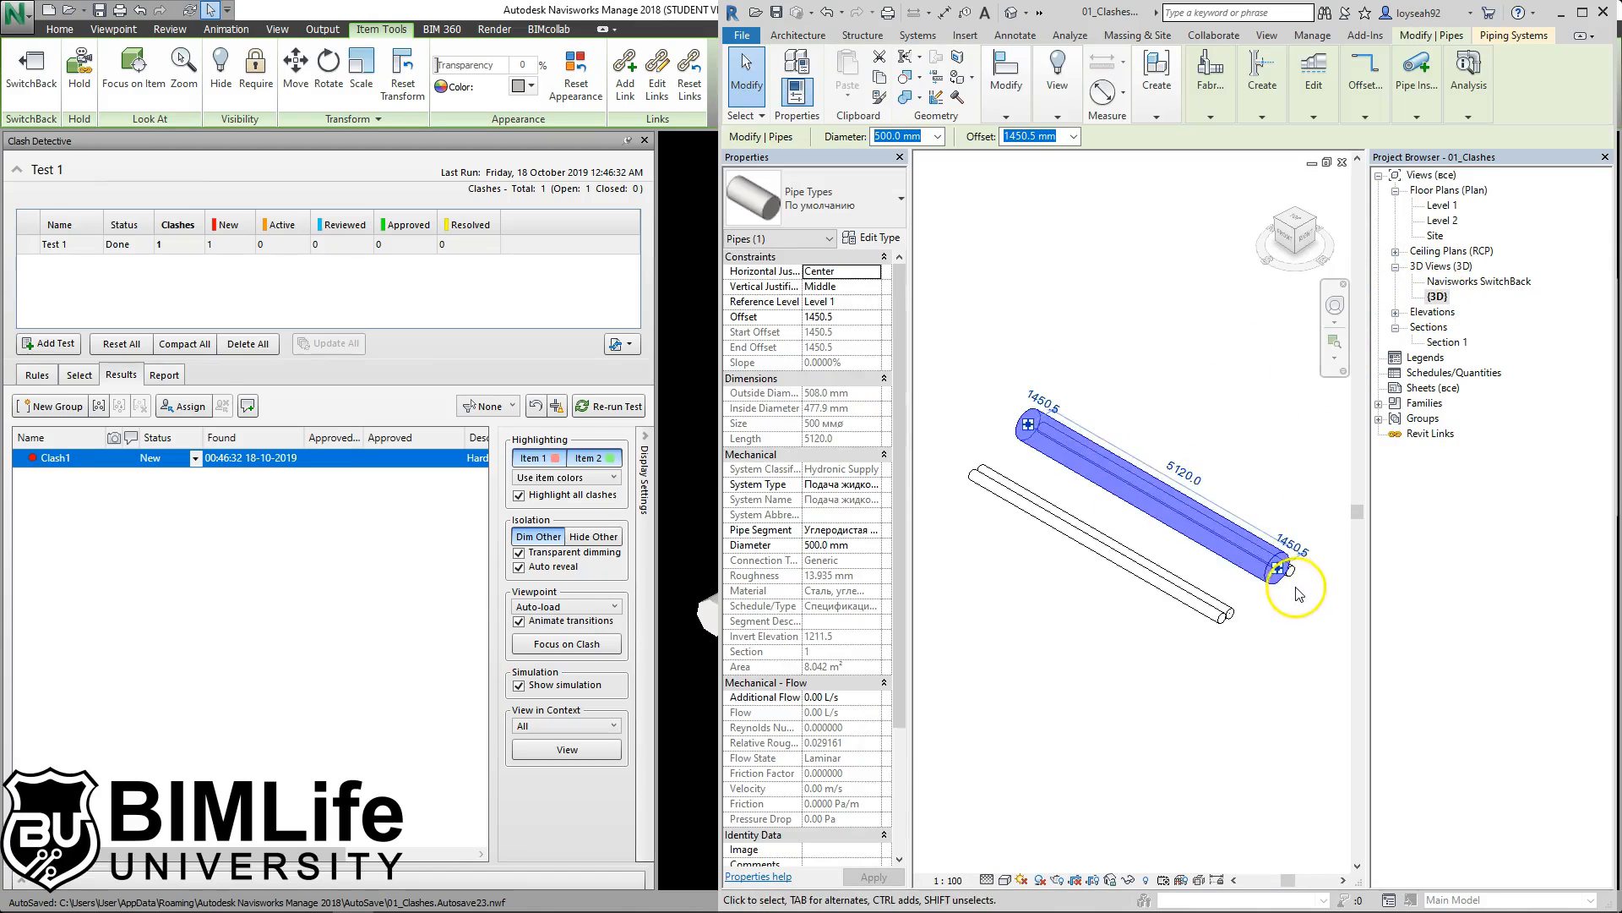
pyautogui.scroll(4, 1299, 594)
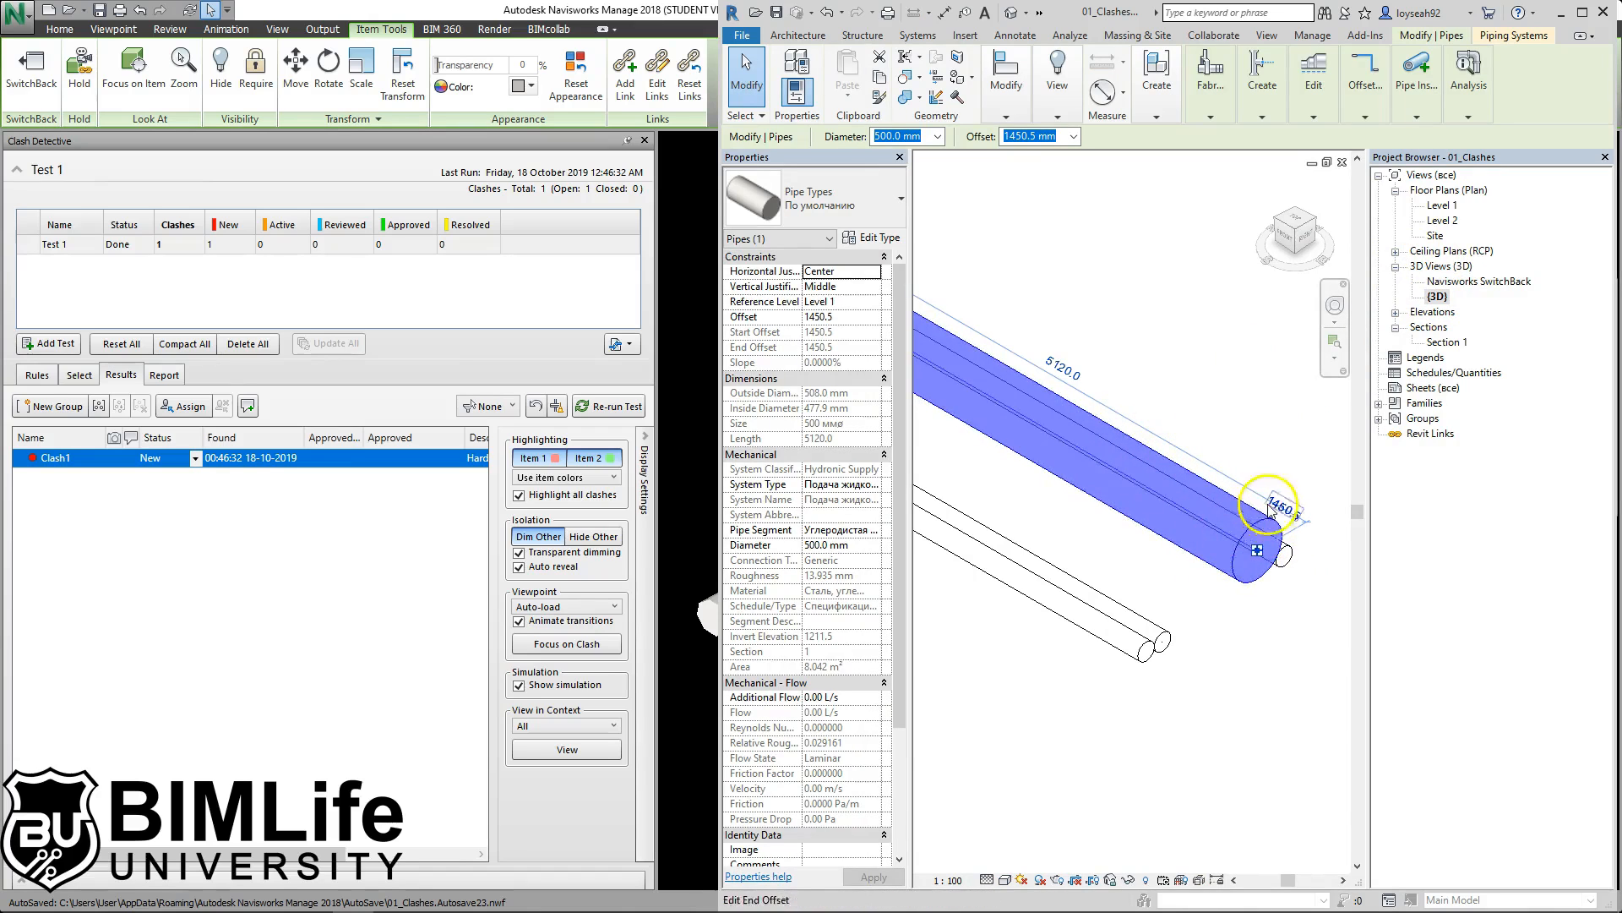
pyautogui.scroll(-3, 1267, 515)
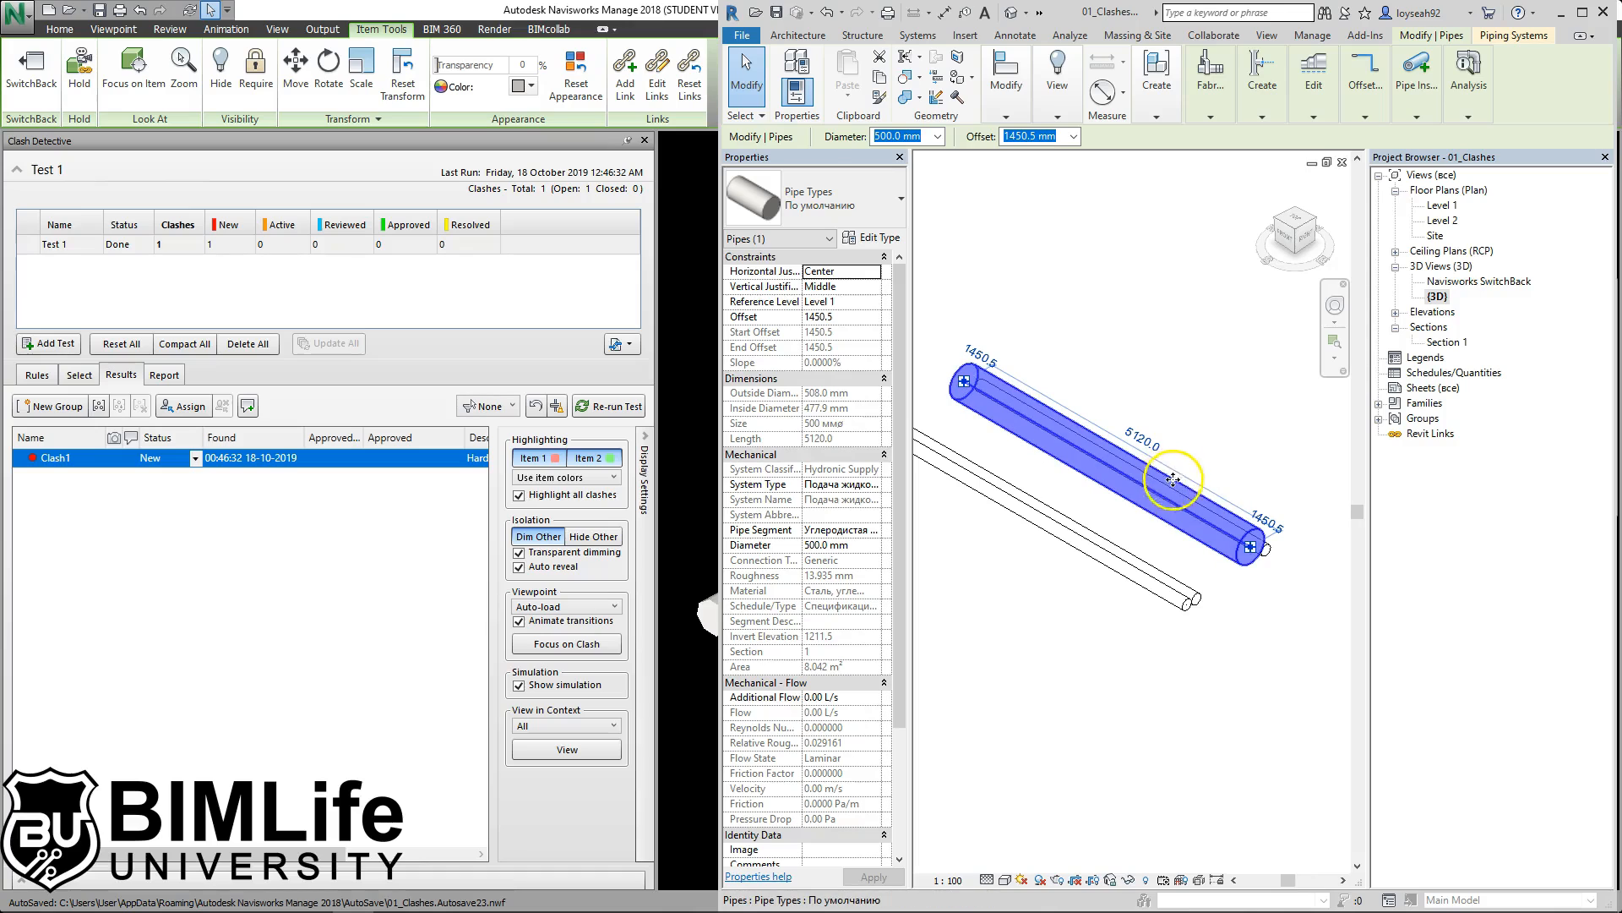
pyautogui.click(1367, 35)
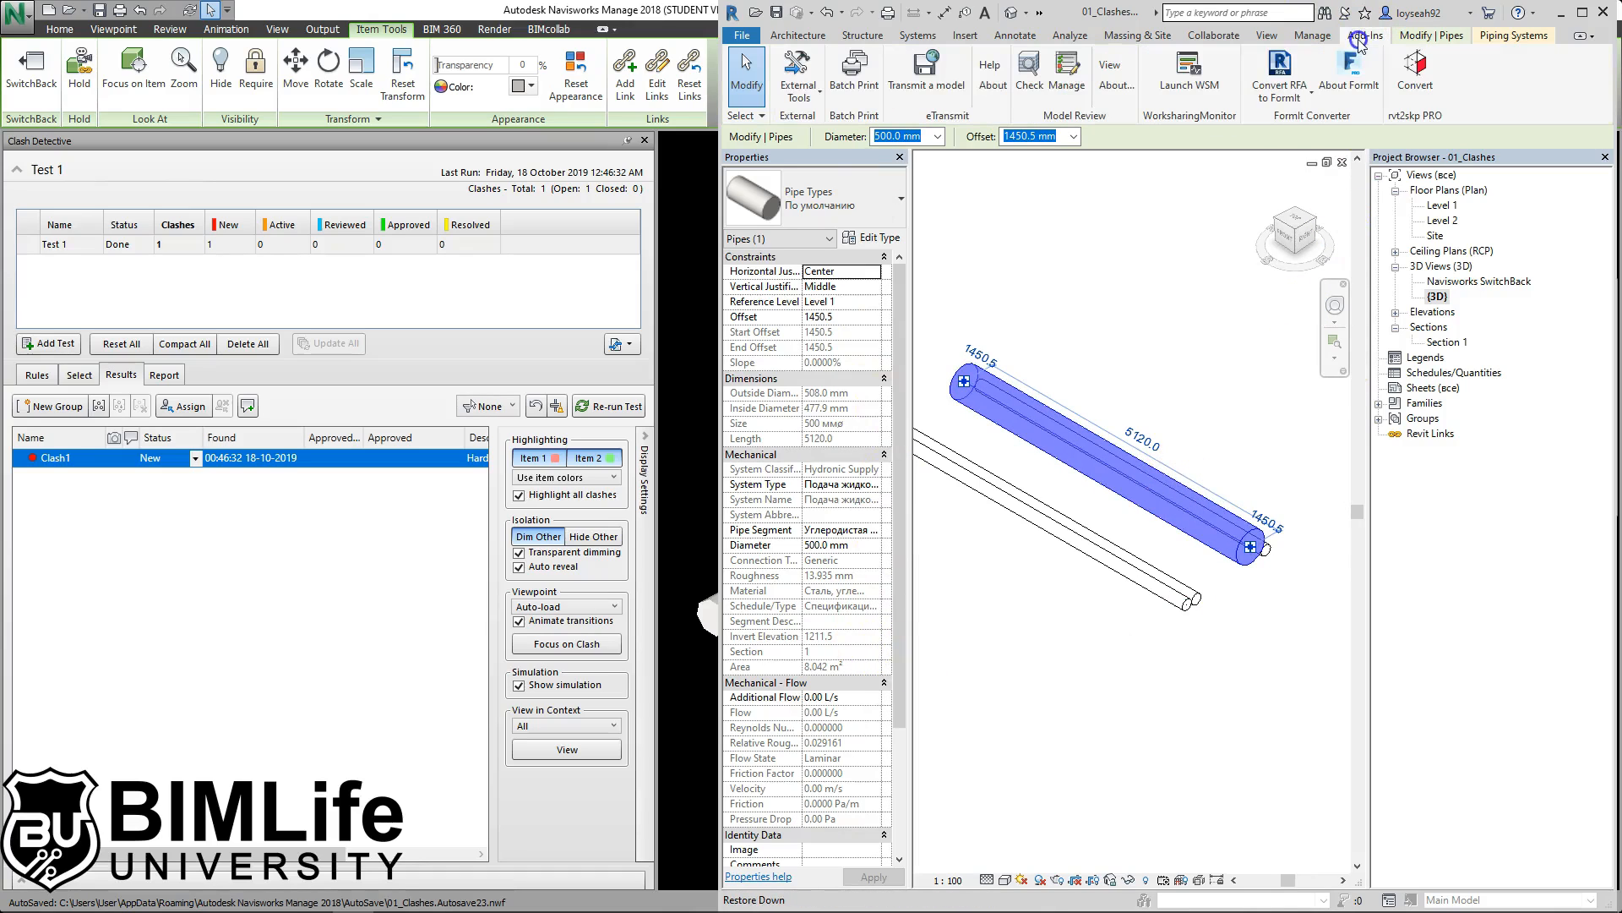
pyautogui.click(796, 88)
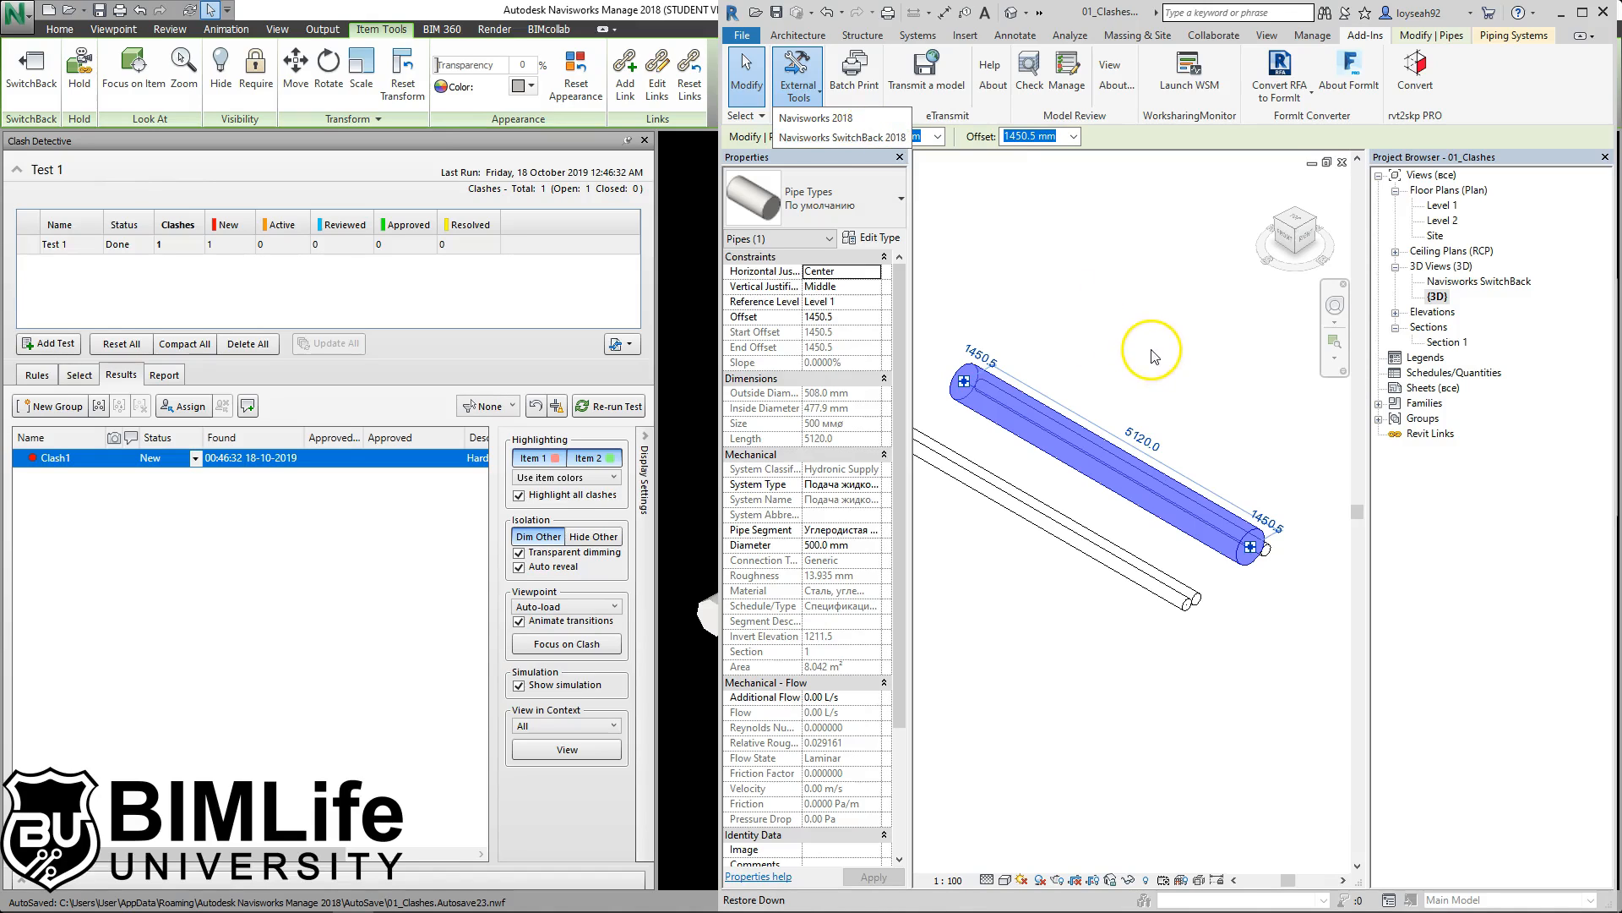
pyautogui.click(1150, 424)
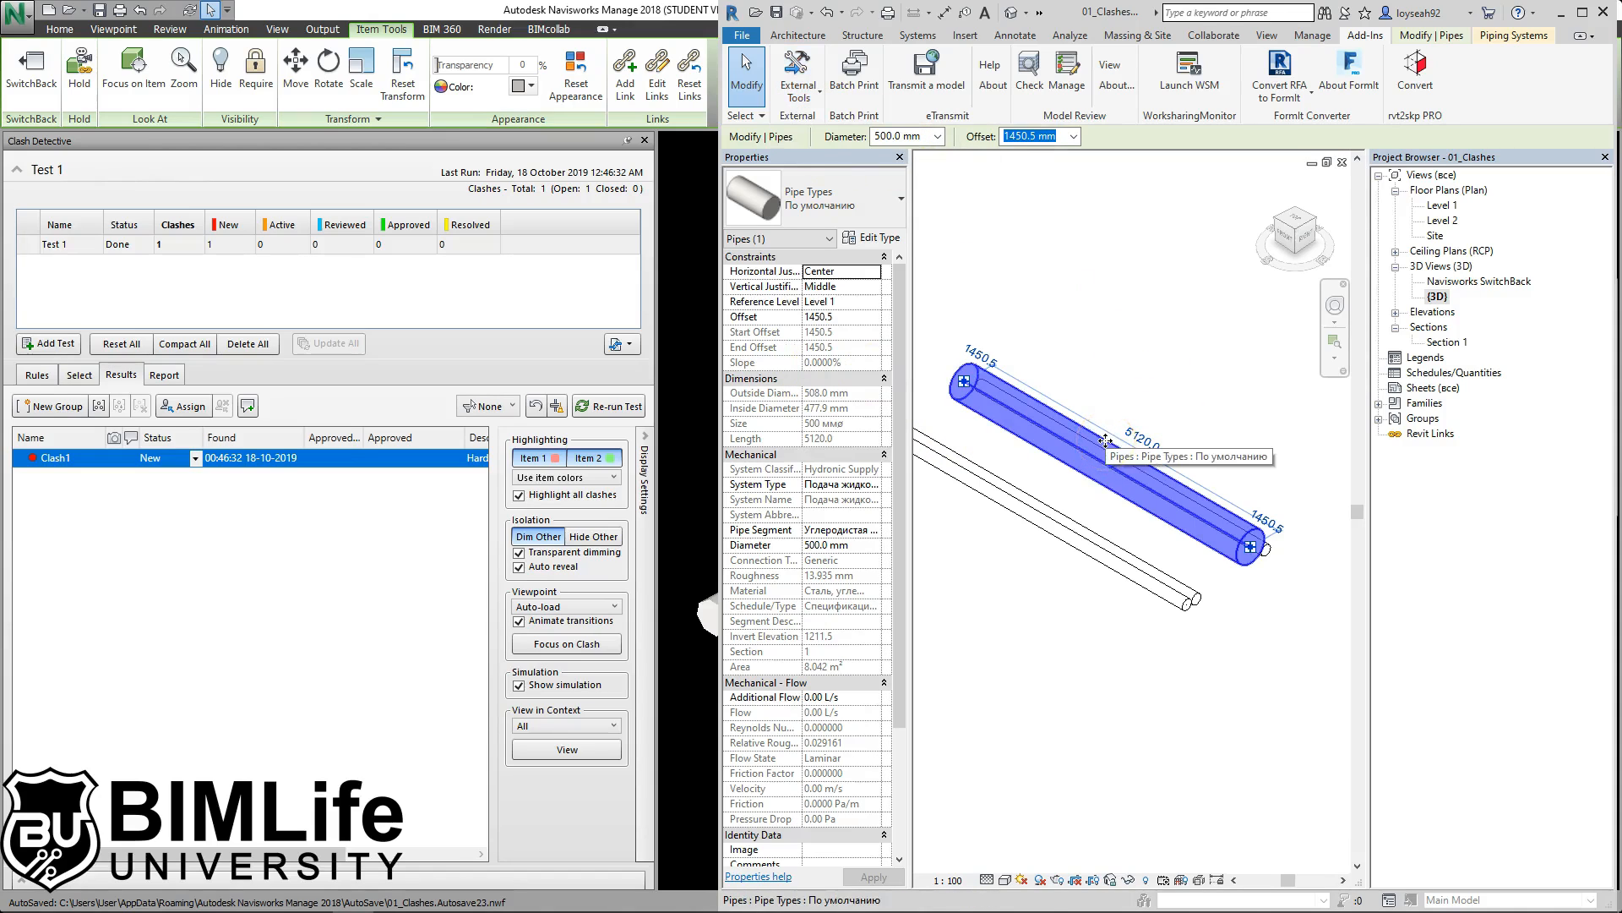
pyautogui.click(1150, 358)
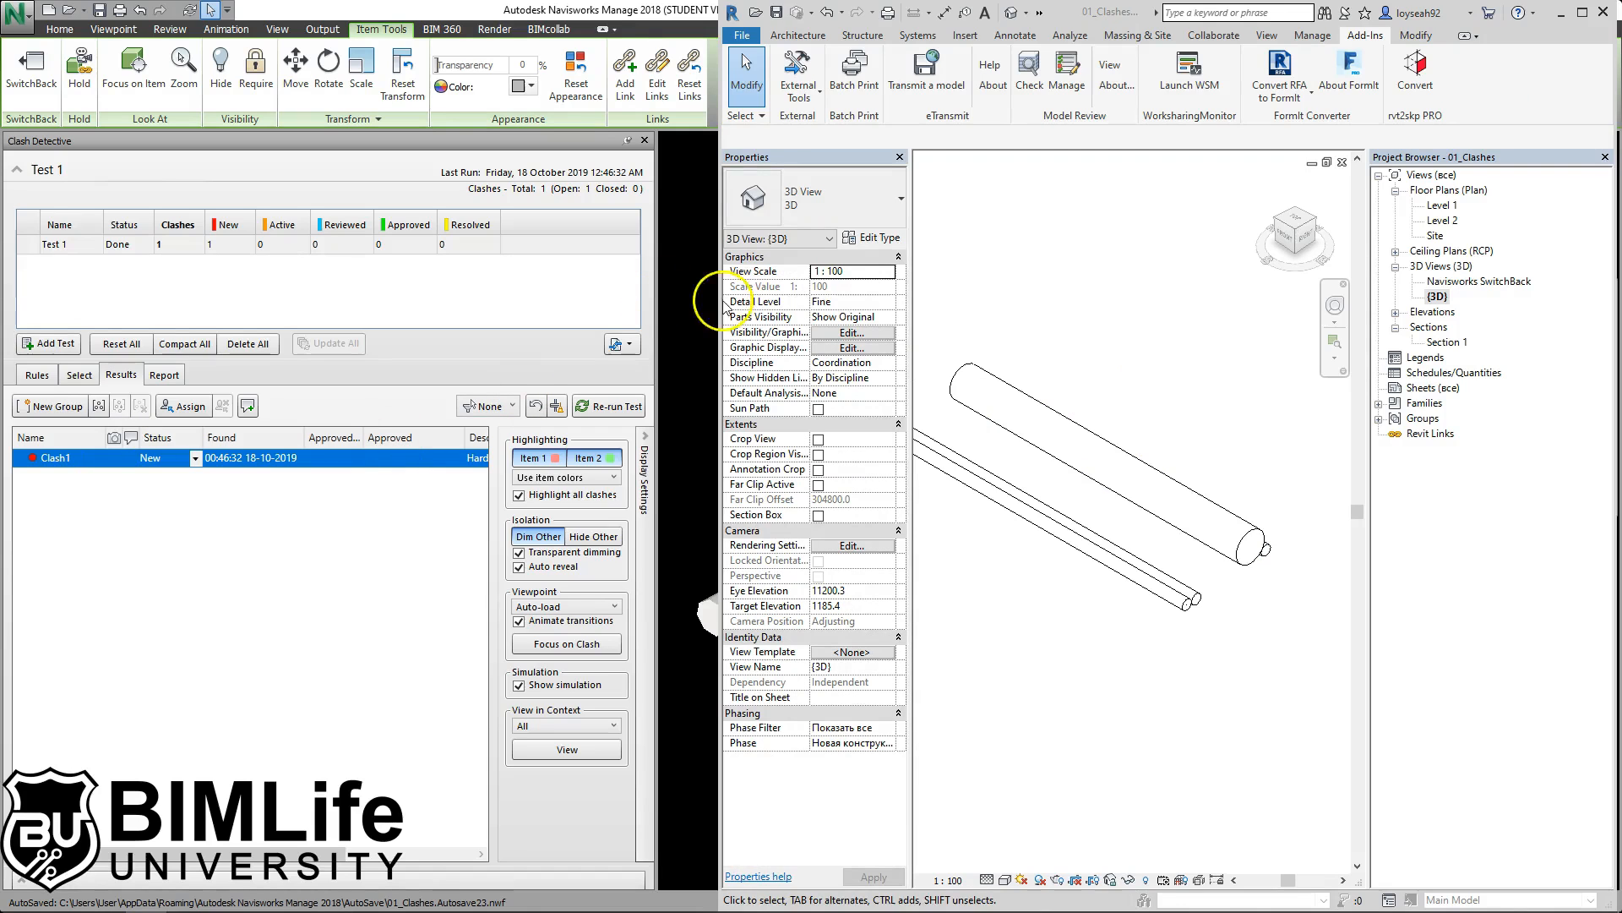
# Step: Switch to Navisworks, clear the pipe selection and change the render mode to wireframe
pyautogui.click(526, 6)
pyautogui.click(1004, 383)
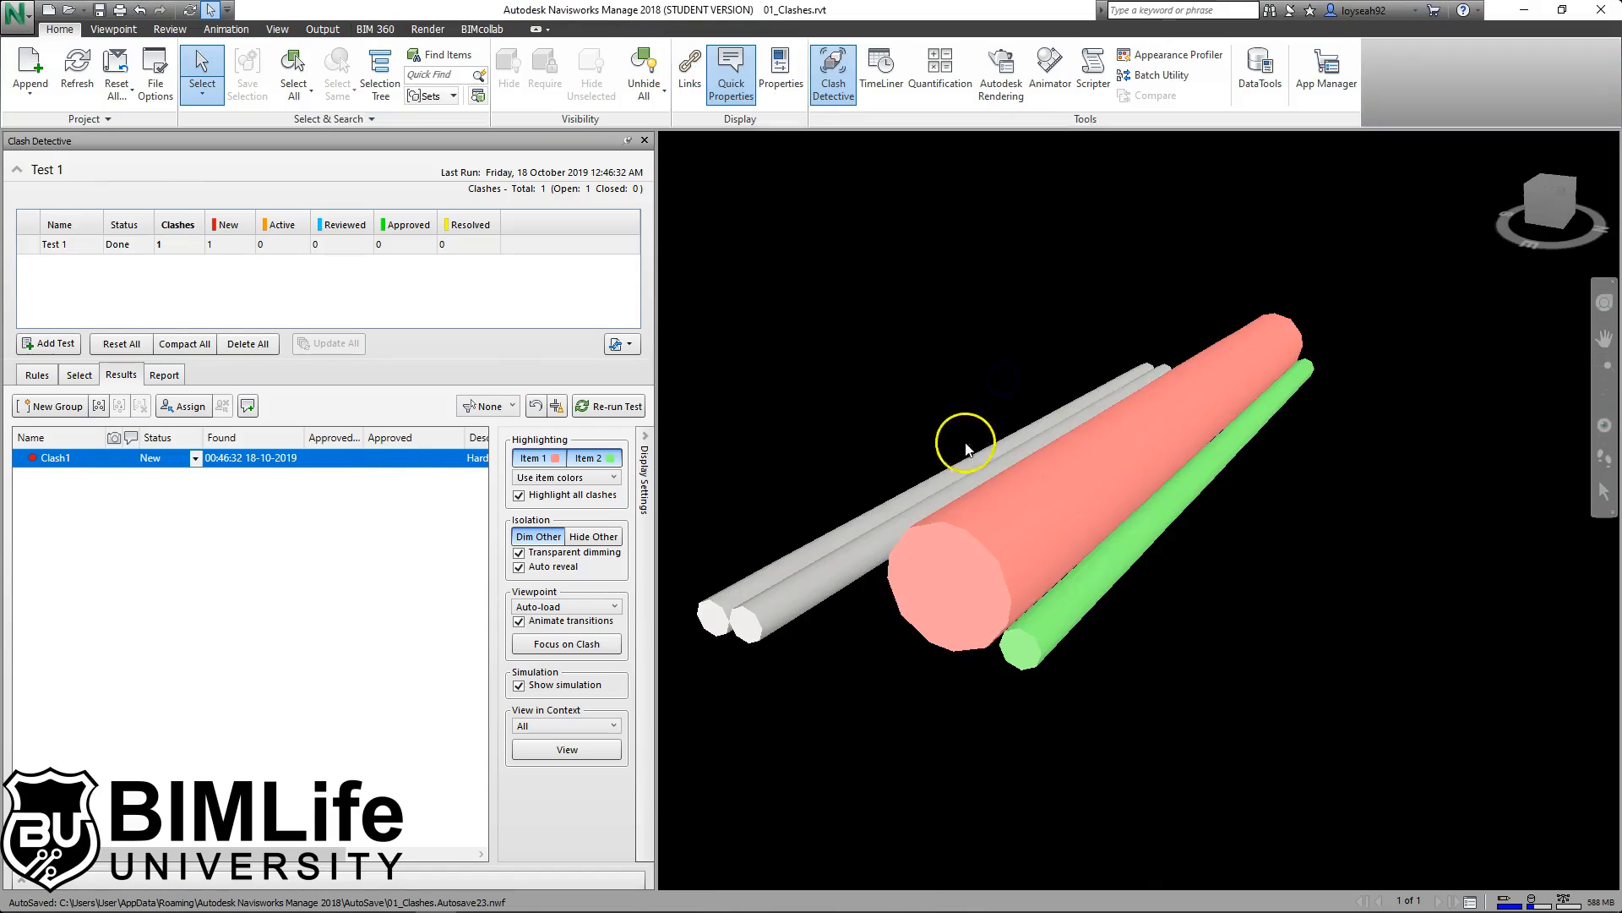
pyautogui.moveTo(966, 443); pyautogui.dragTo(1093, 403, button='middle')
pyautogui.keyDown('shift'); pyautogui.moveTo(1141, 484); pyautogui.dragTo(1239, 485, button='middle'); pyautogui.keyUp('shift')
pyautogui.moveTo(1285, 405); pyautogui.dragTo(1065, 391, button='middle')
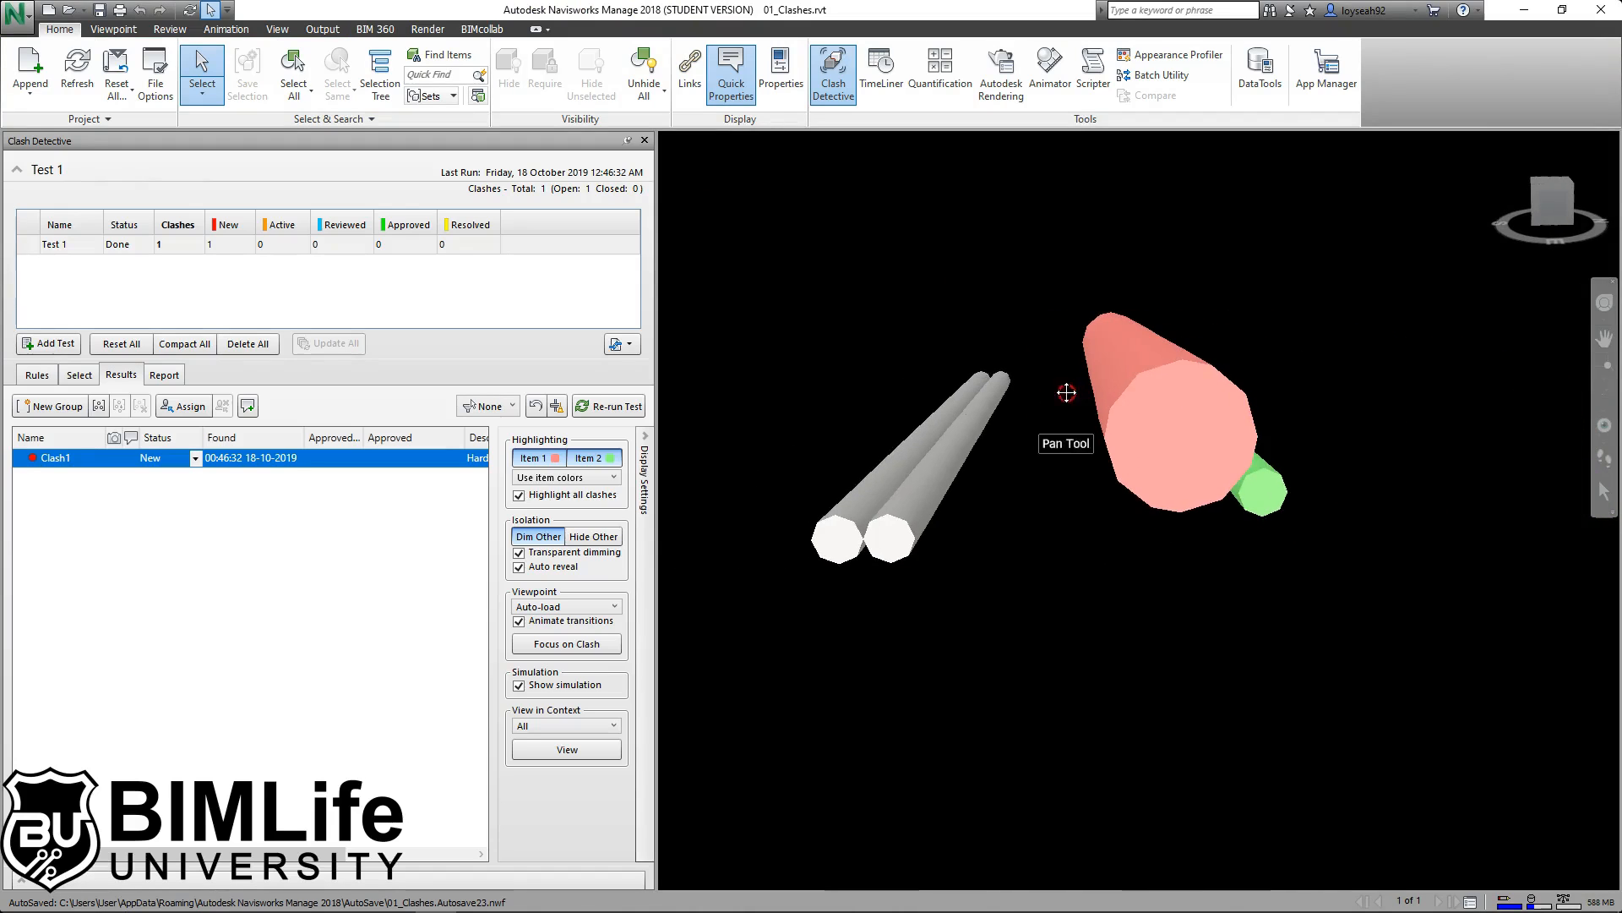
pyautogui.click(113, 29)
pyautogui.click(798, 71)
pyautogui.click(826, 193)
pyautogui.scroll(3, 890, 444)
pyautogui.scroll(2, 1031, 405)
pyautogui.scroll(-3, 1028, 409)
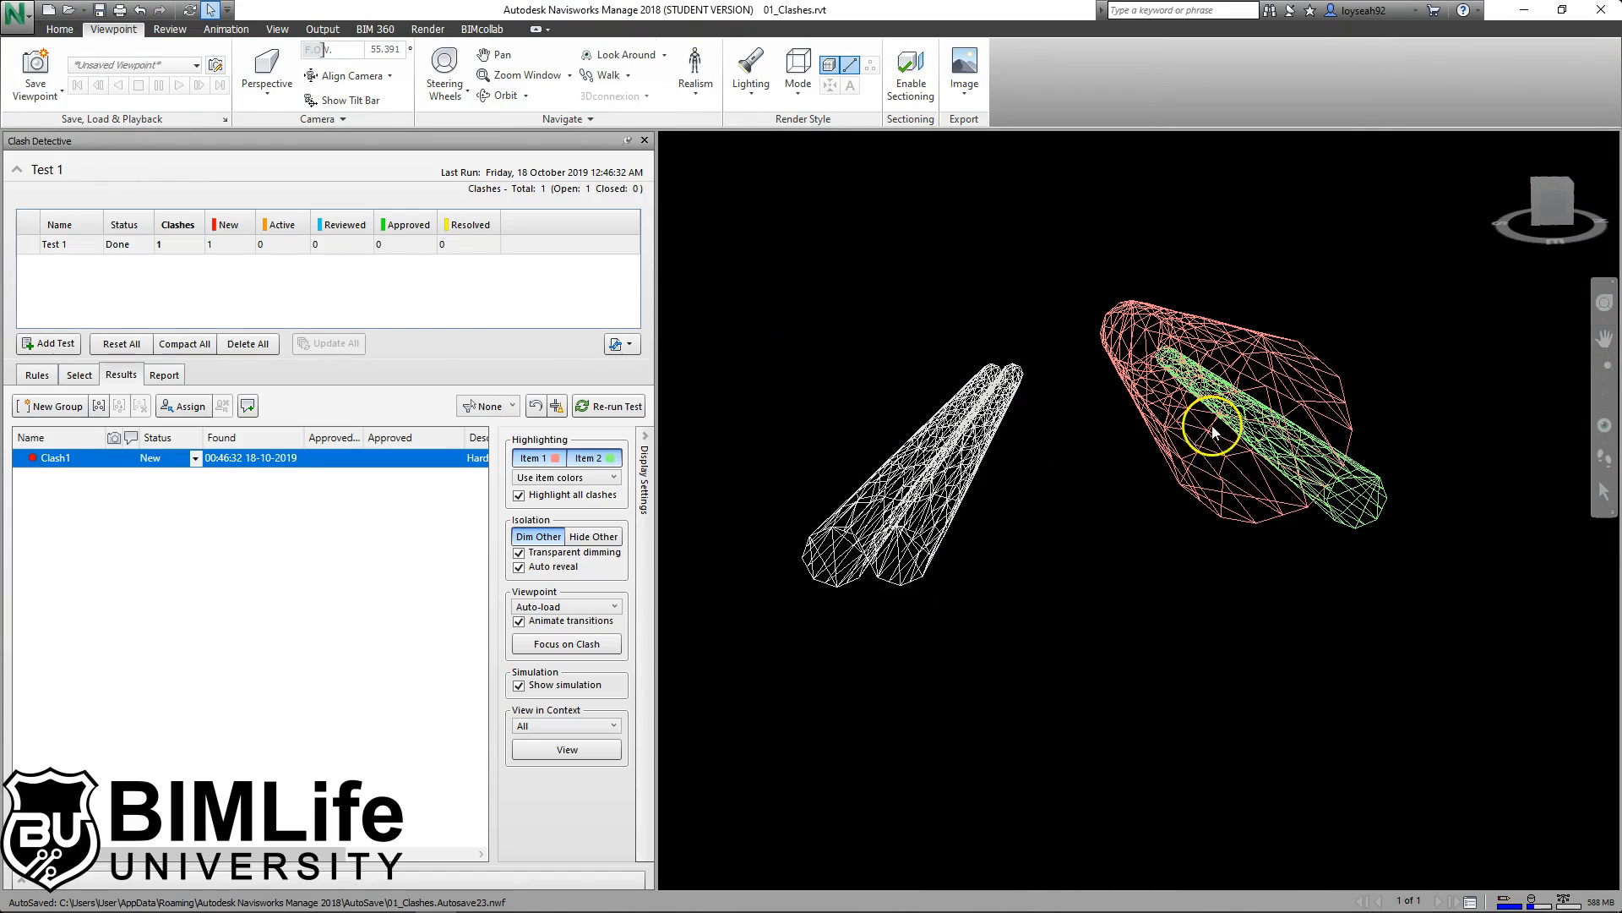
# Step: Add a second clash test and assign the left of the two adjacent small pipes to Selection A
pyautogui.click(868, 524)
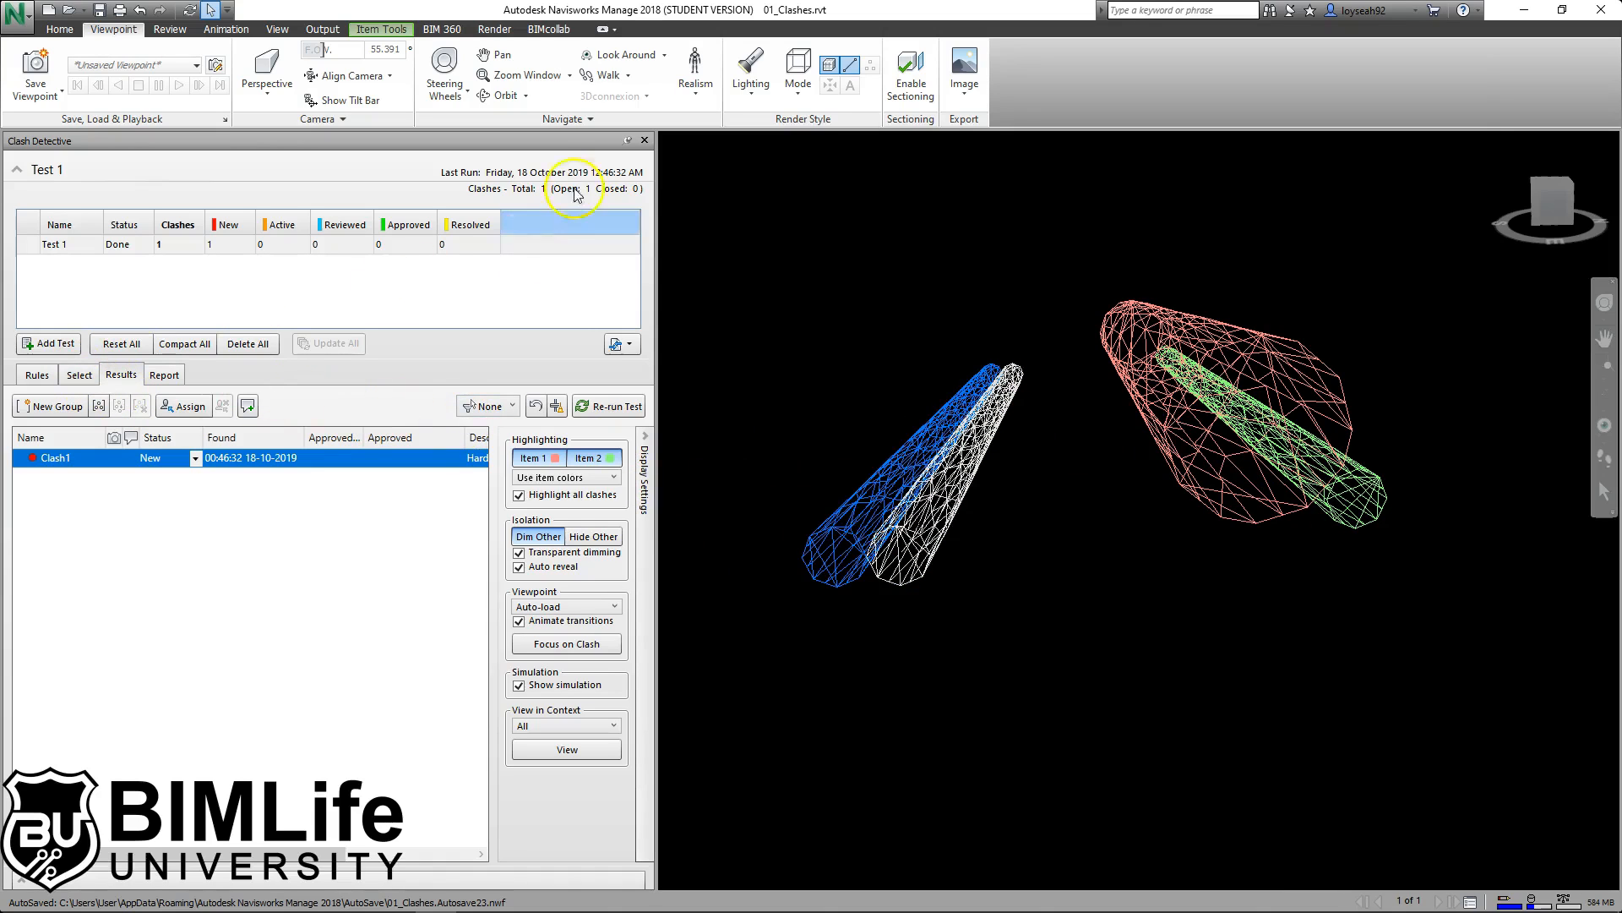
pyautogui.click(57, 343)
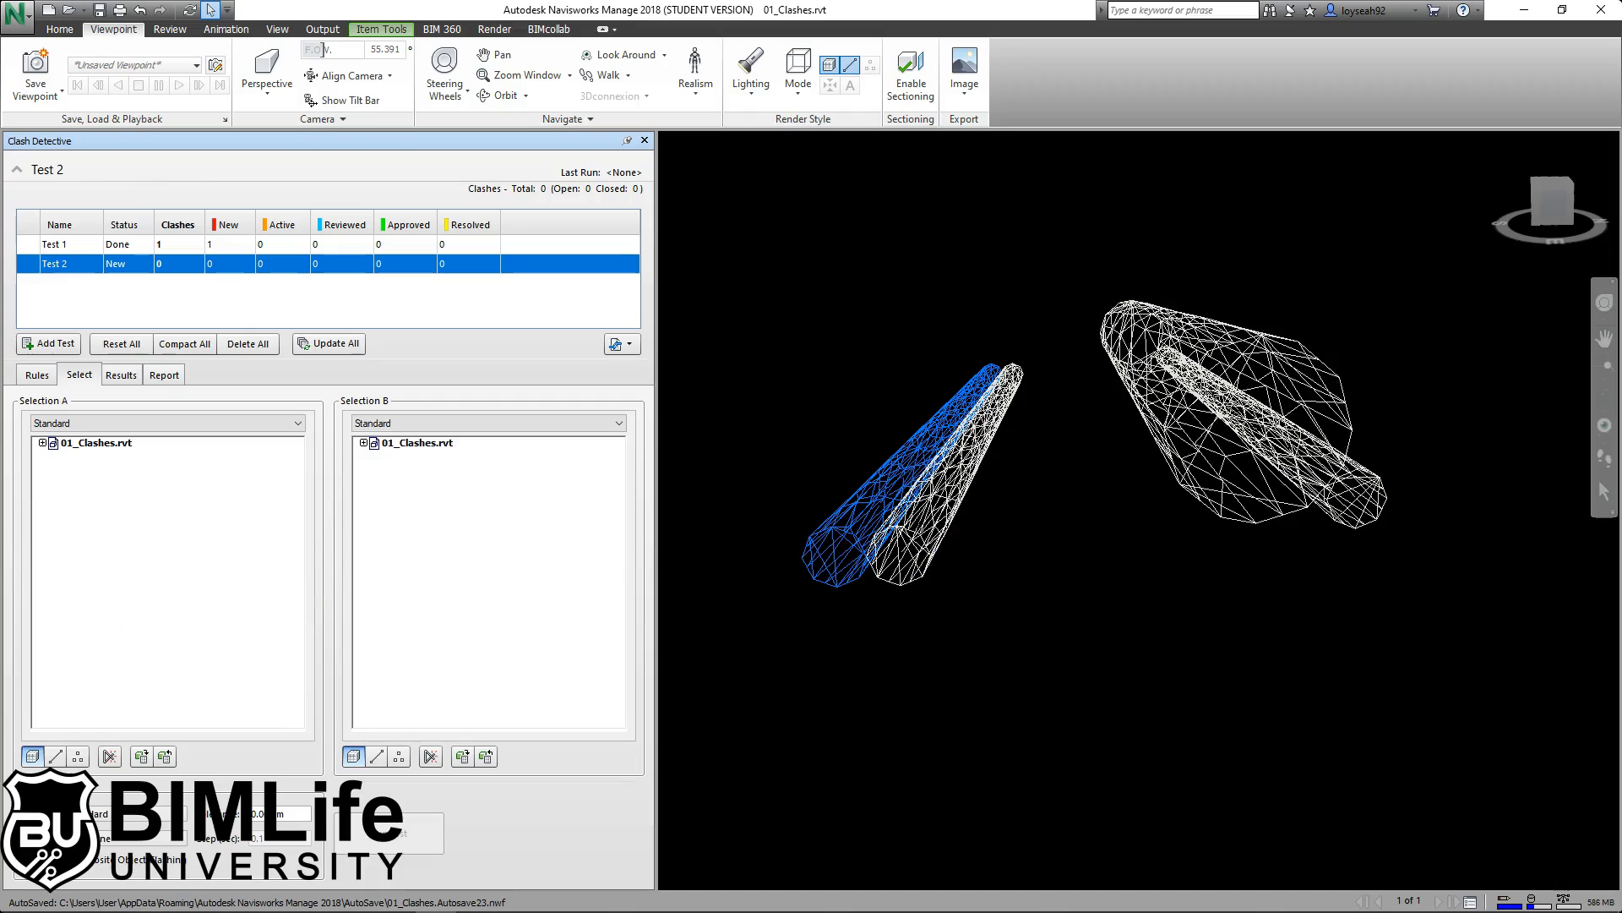
pyautogui.keyDown('shift'); pyautogui.moveTo(829, 550); pyautogui.dragTo(1141, 568, button='middle'); pyautogui.keyUp('shift')
pyautogui.scroll(4, 873, 541)
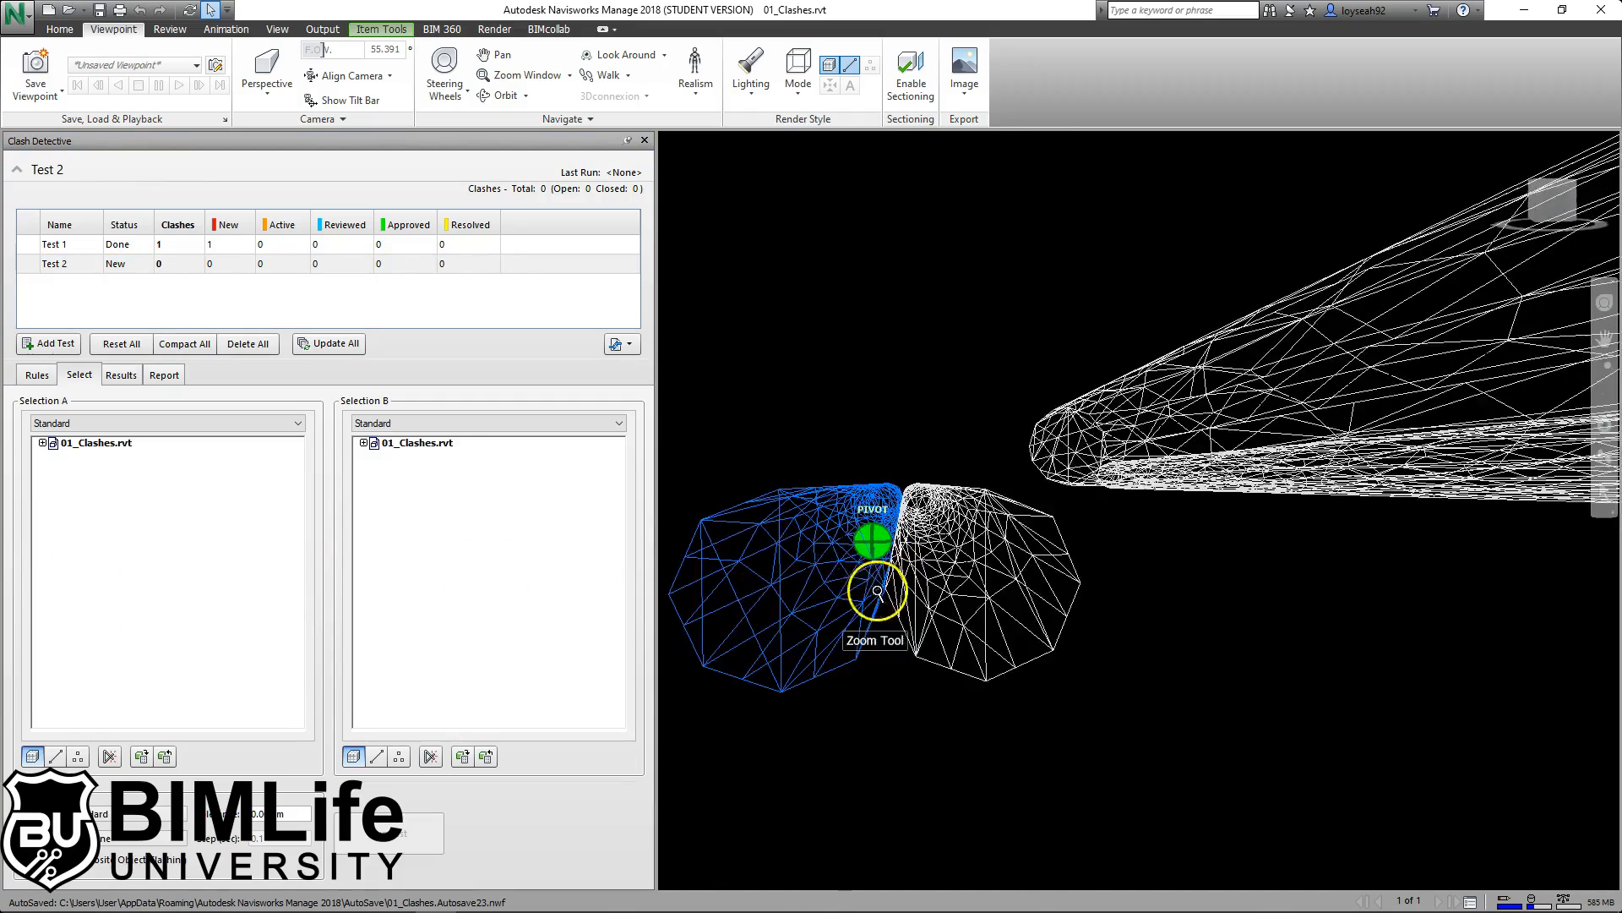
pyautogui.keyDown('shift'); pyautogui.moveTo(981, 641); pyautogui.dragTo(974, 344, button='middle'); pyautogui.keyUp('shift')
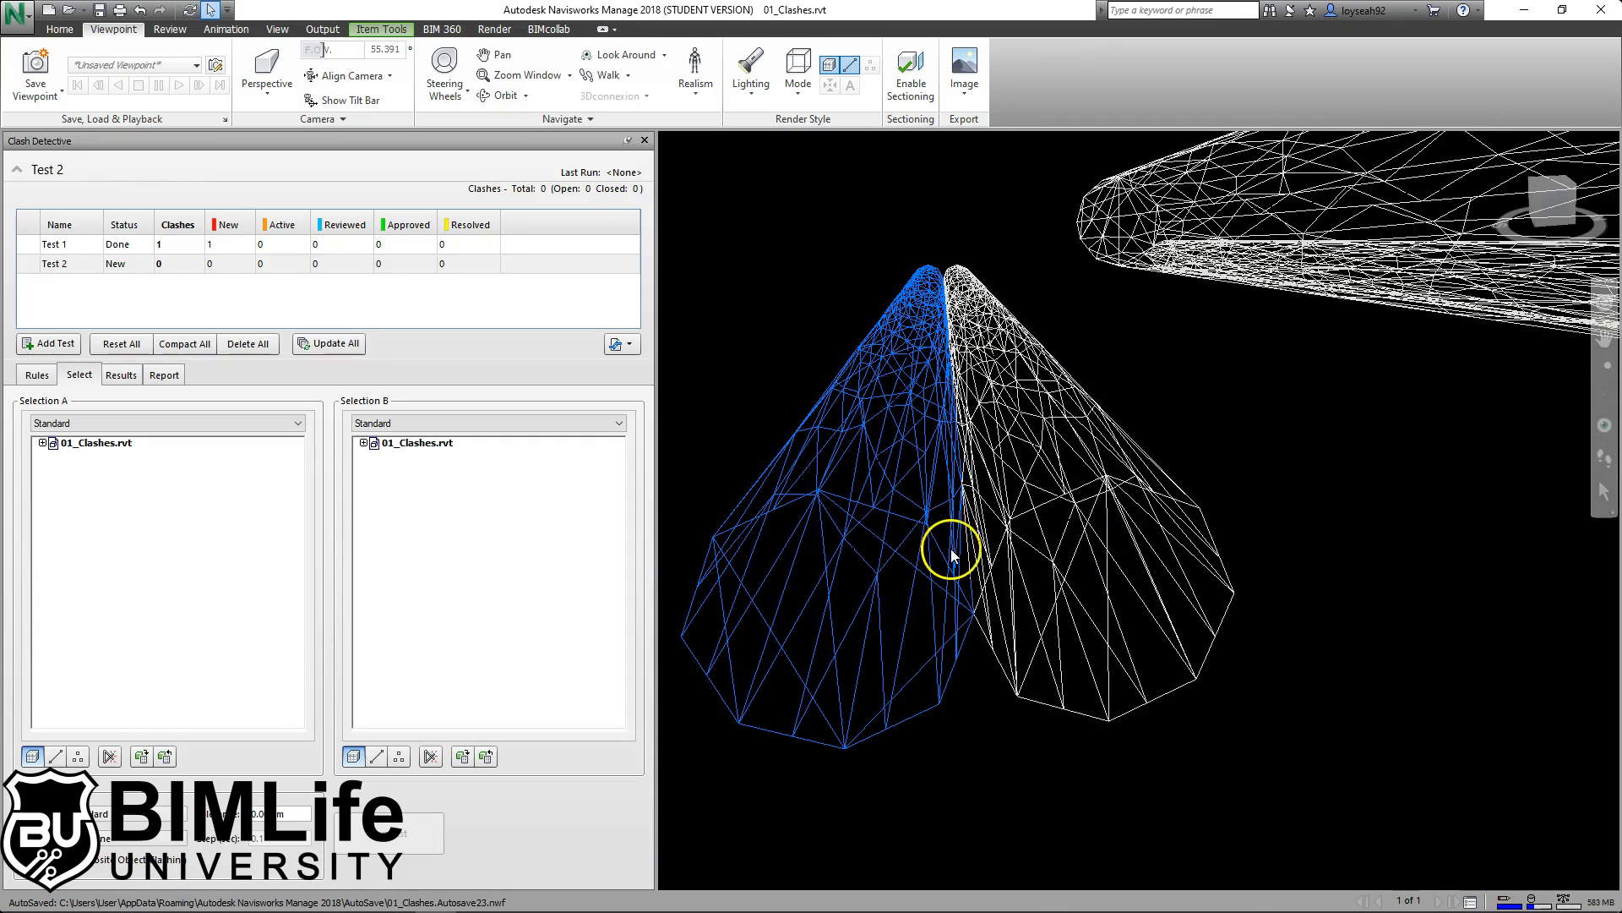
pyautogui.keyDown('shift'); pyautogui.moveTo(940, 575); pyautogui.dragTo(971, 580, button='middle'); pyautogui.keyUp('shift')
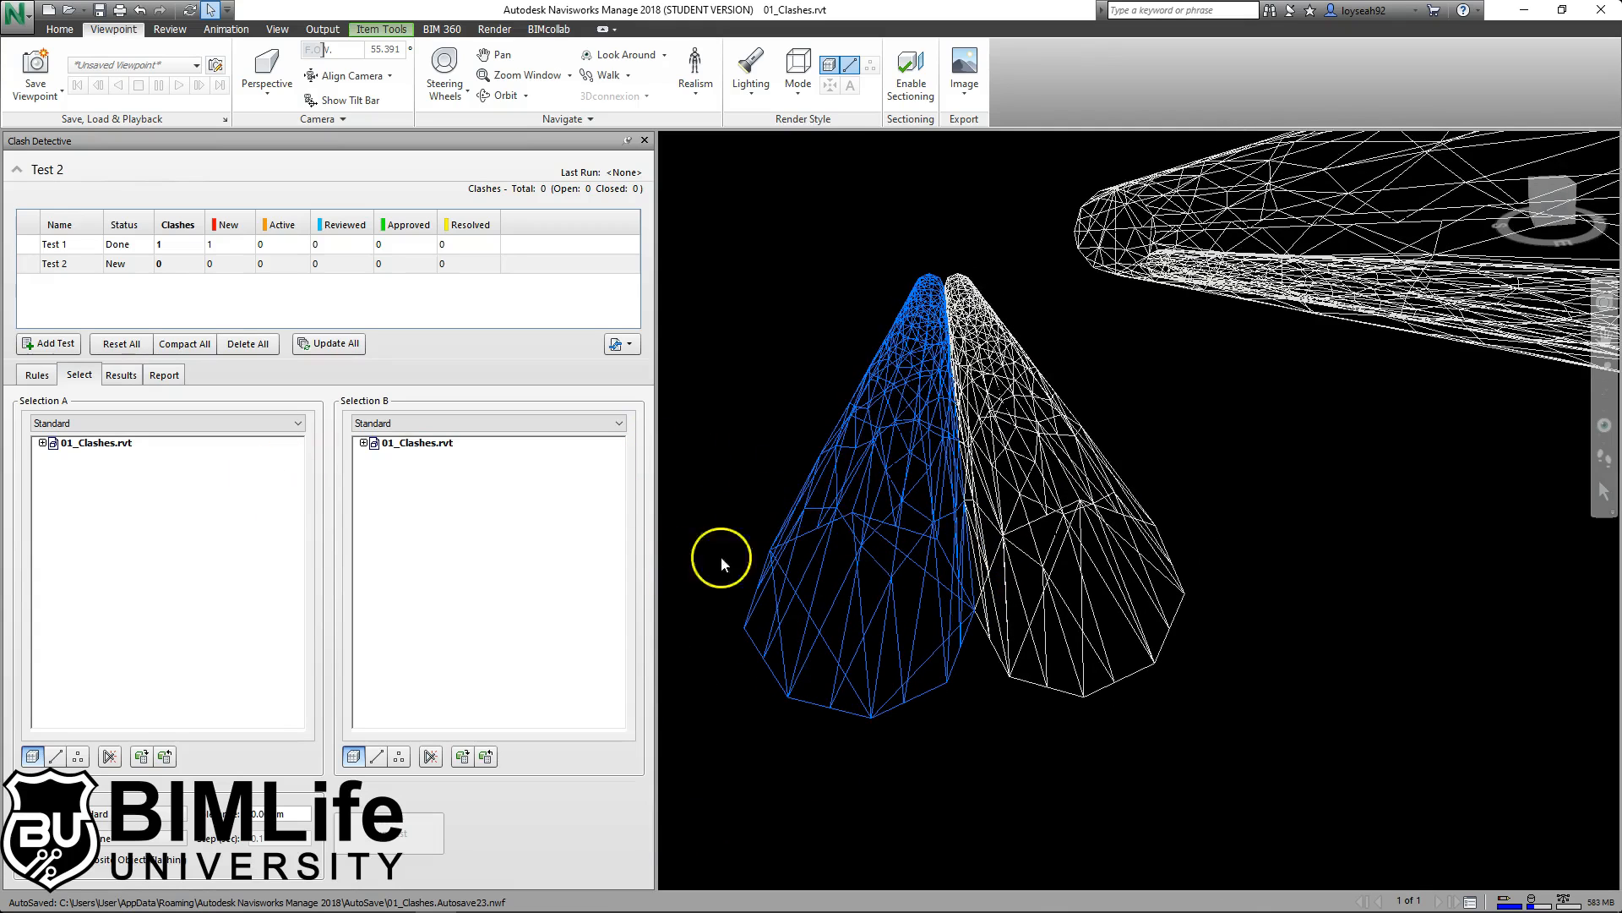
pyautogui.click(141, 756)
# Step: Assign the right of the two adjacent small pipes to Selection B and run the clash test
pyautogui.click(1021, 541)
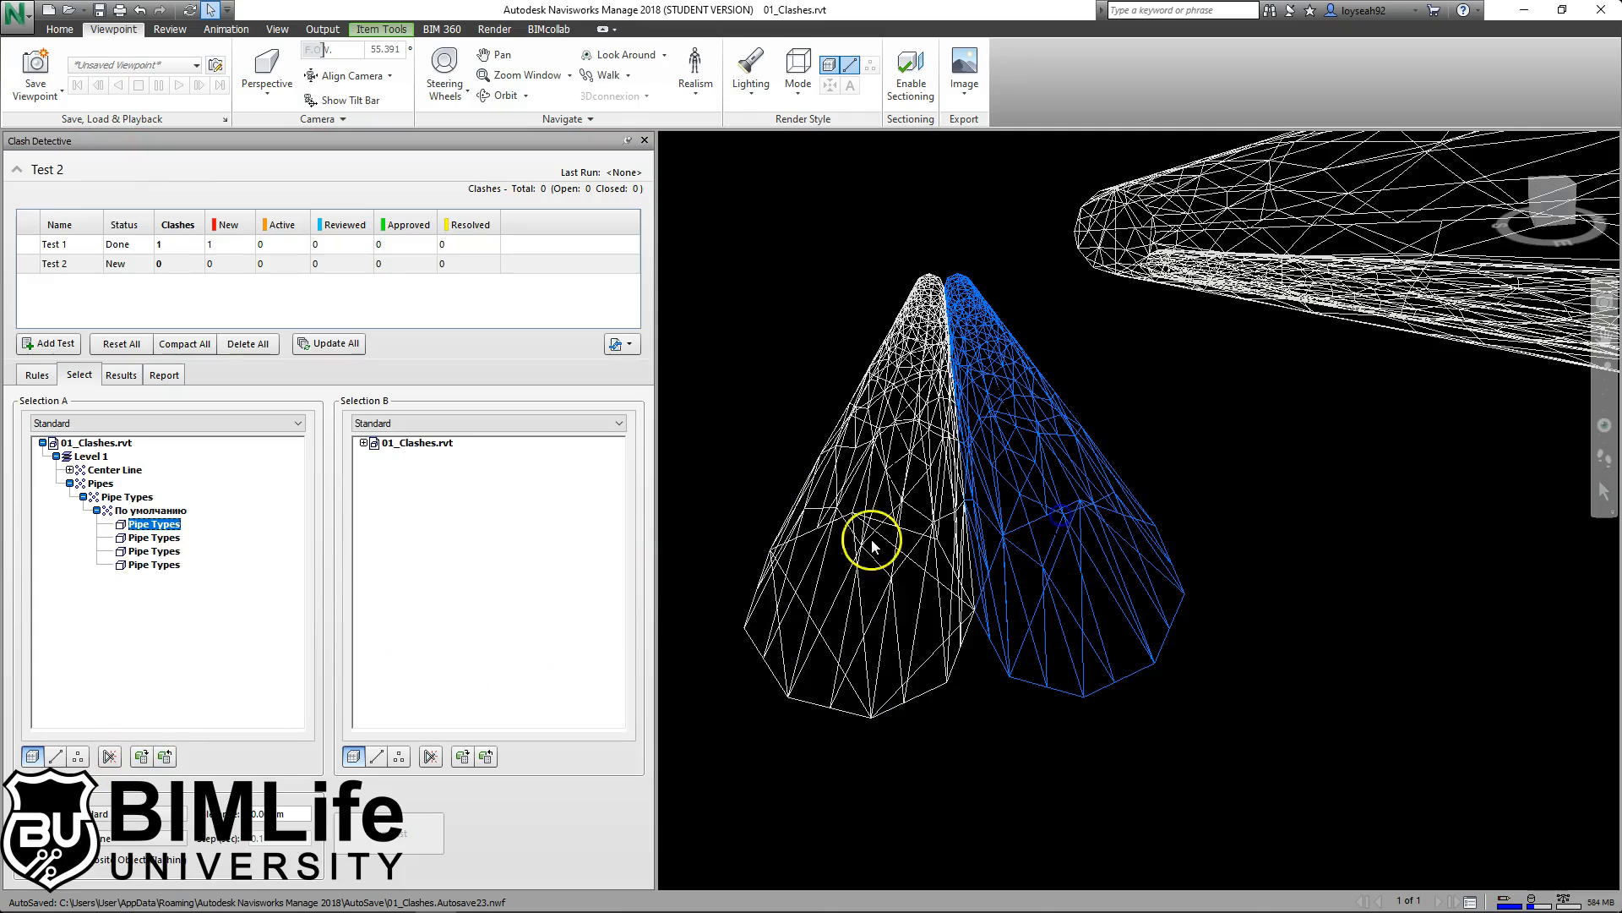
pyautogui.click(462, 756)
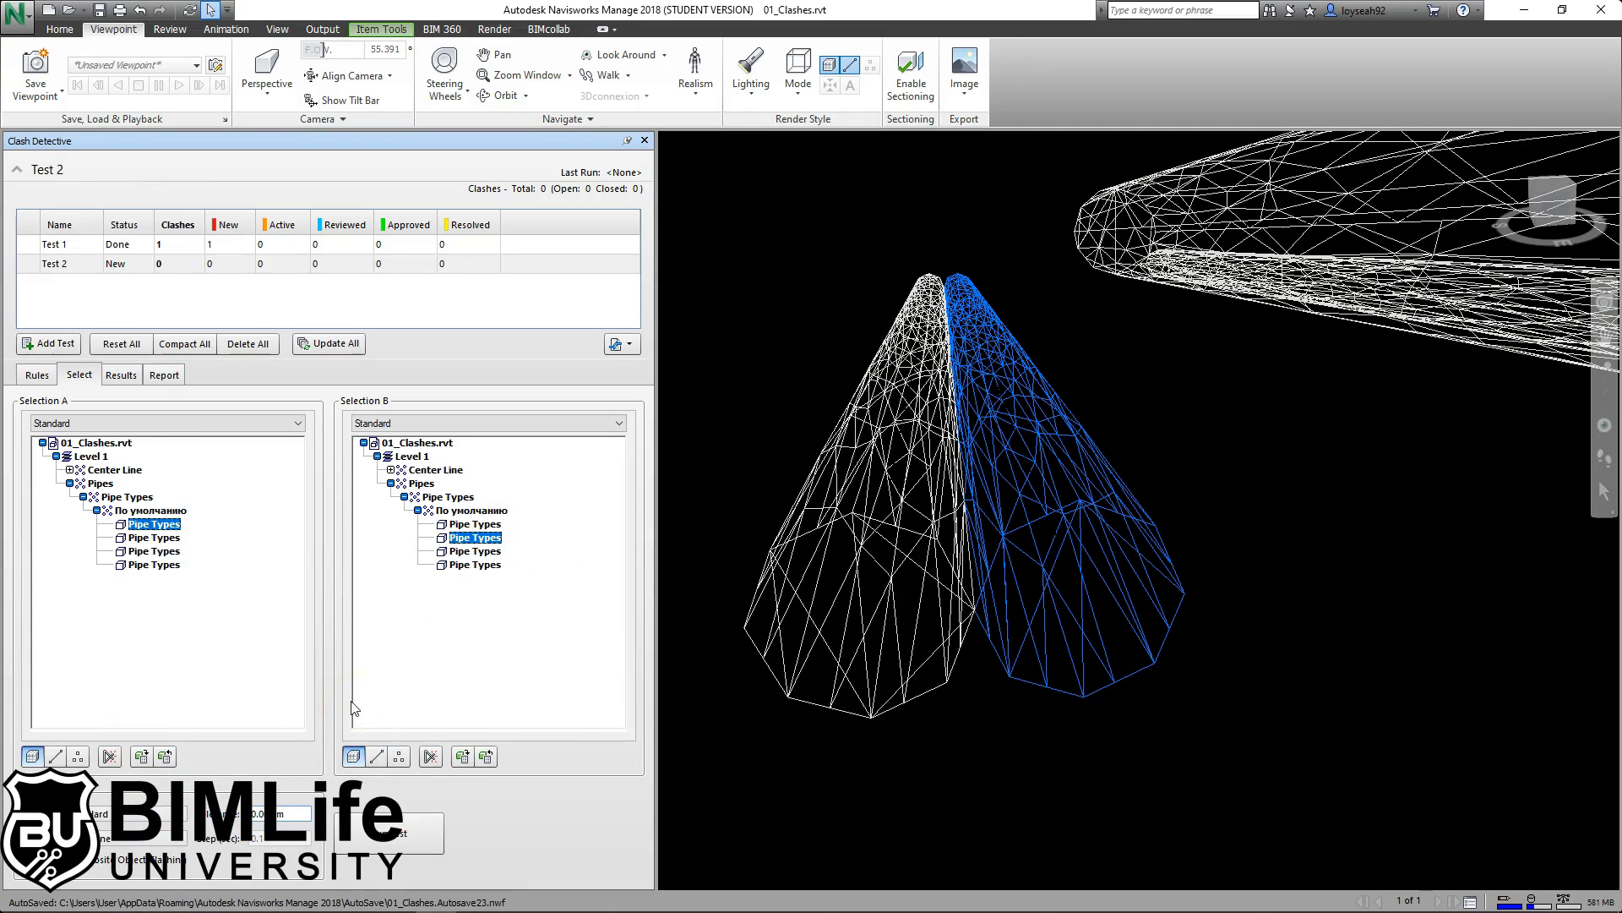
pyautogui.click(429, 835)
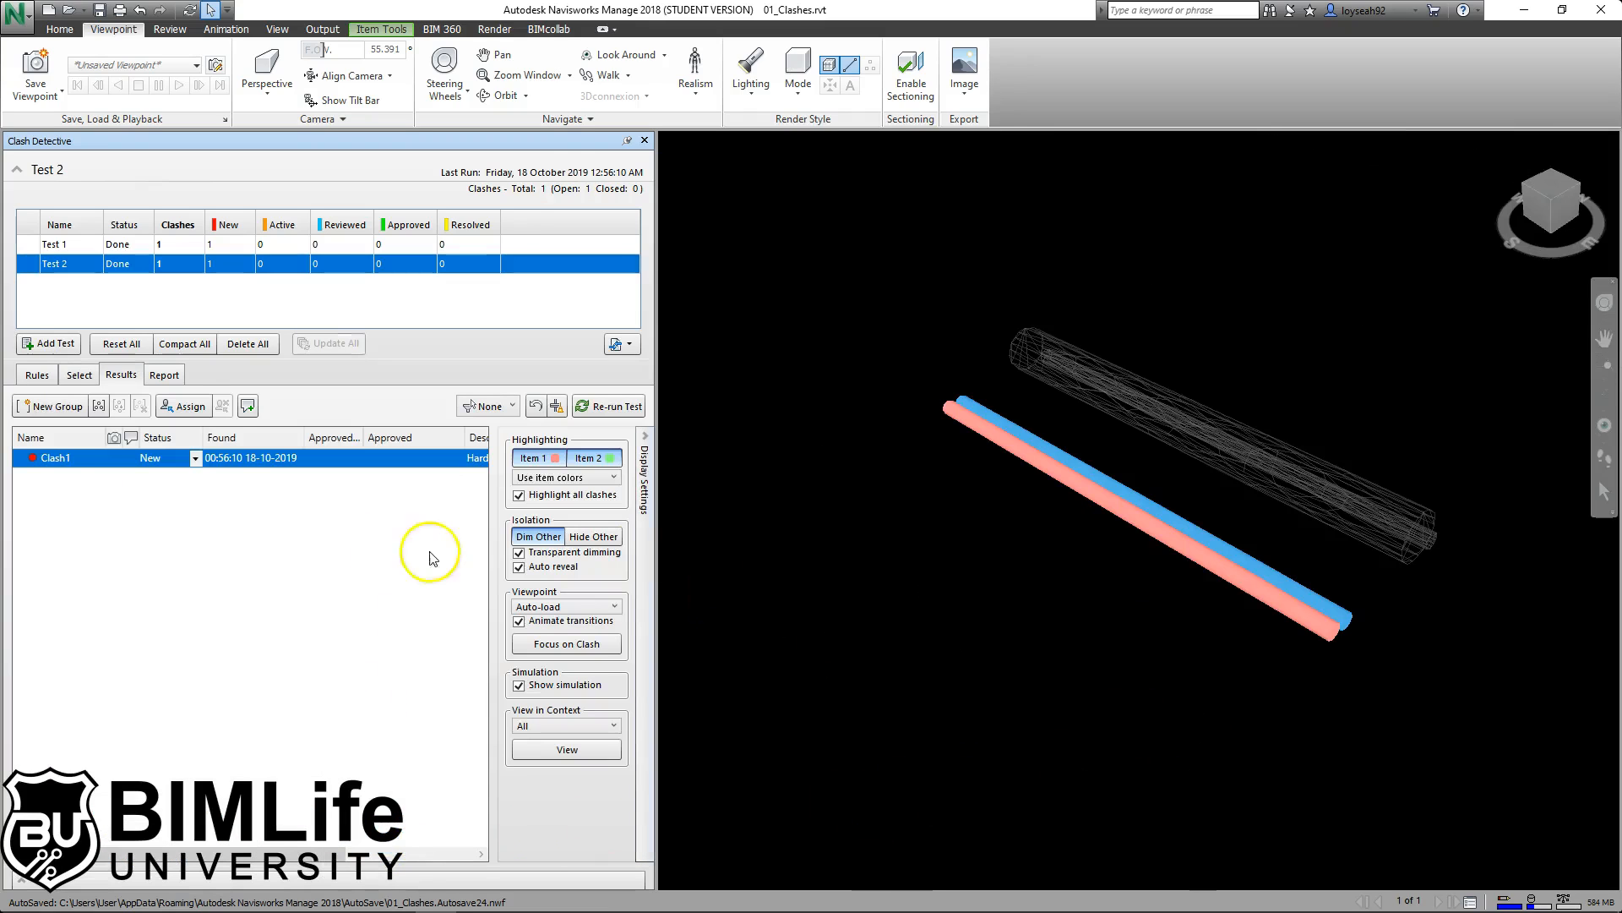
# Step: Return to Test 2's selection settings, clear the pipe selection and examine the ends of the two small pipes where they touch
pyautogui.scroll(2, 1350, 614)
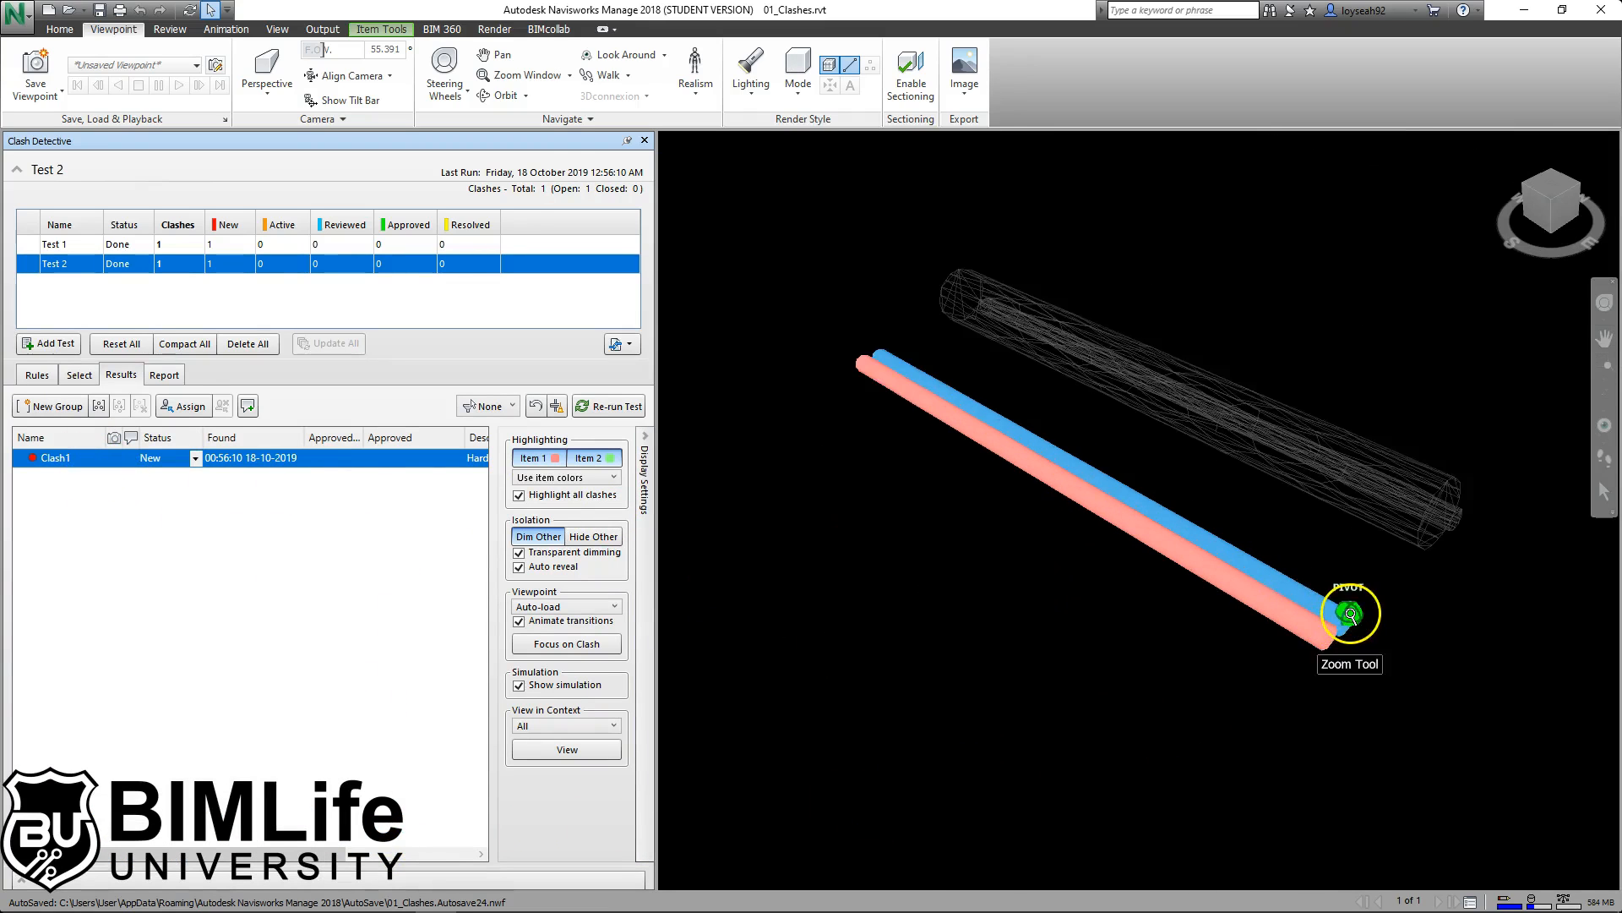
pyautogui.scroll(1, 1350, 615)
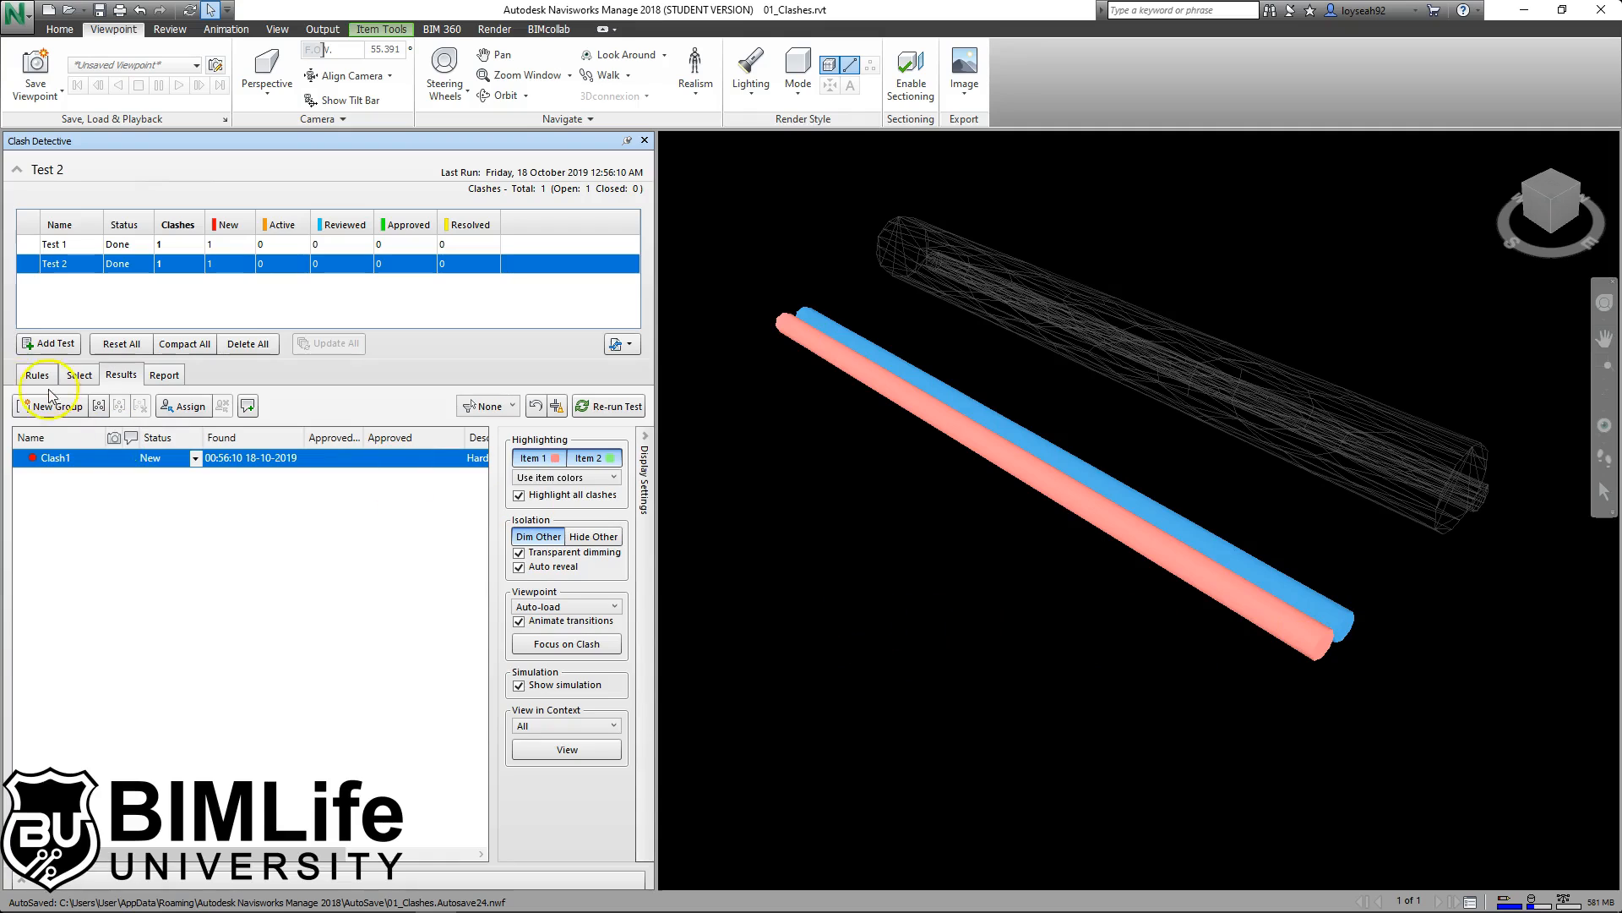
pyautogui.click(78, 374)
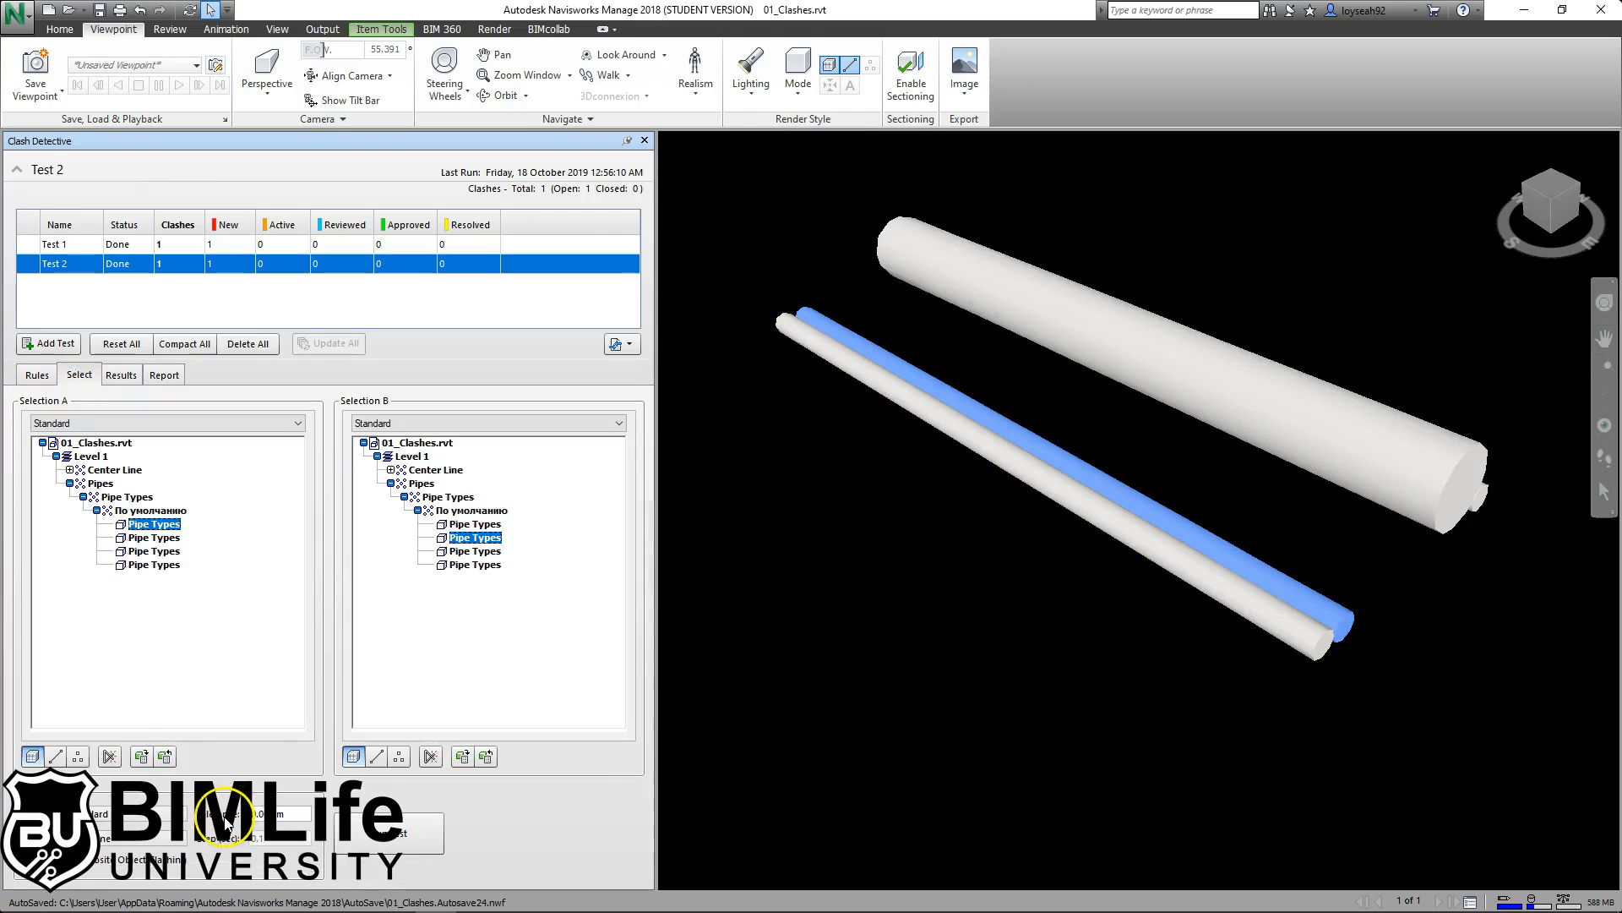
pyautogui.click(1291, 724)
pyautogui.keyDown('shift'); pyautogui.moveTo(1383, 684); pyautogui.dragTo(1231, 600, button='middle'); pyautogui.keyUp('shift')
pyautogui.scroll(5, 1340, 649)
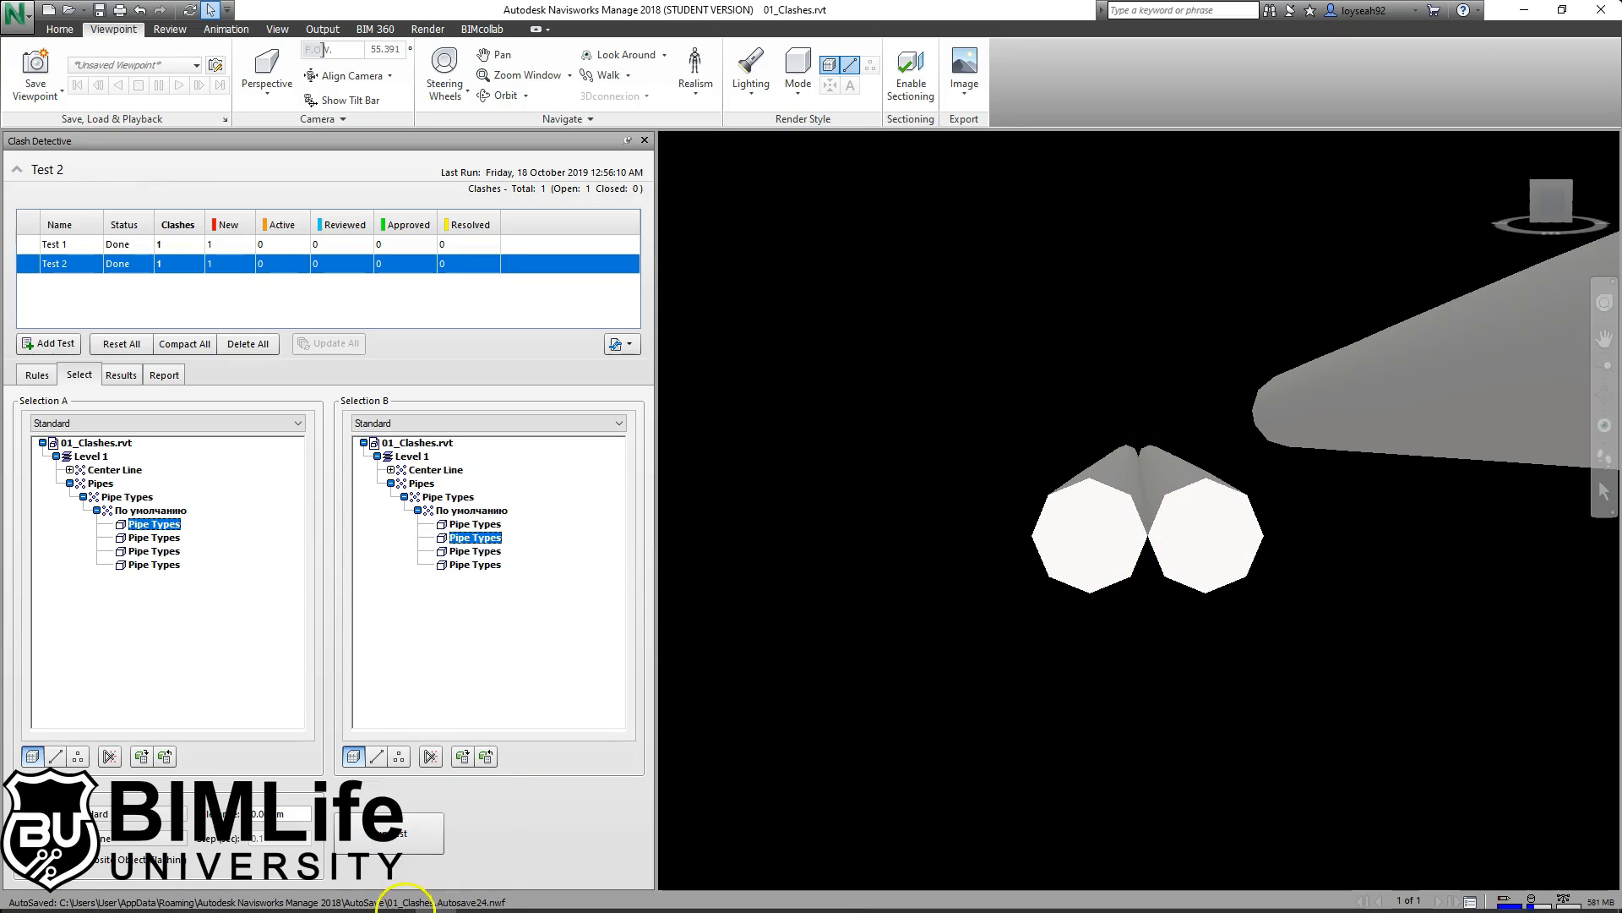
# Step: Switch to Revit, open Section 1 from the Level 1 plan and examine where the two small pipes meet
pyautogui.click(356, 896)
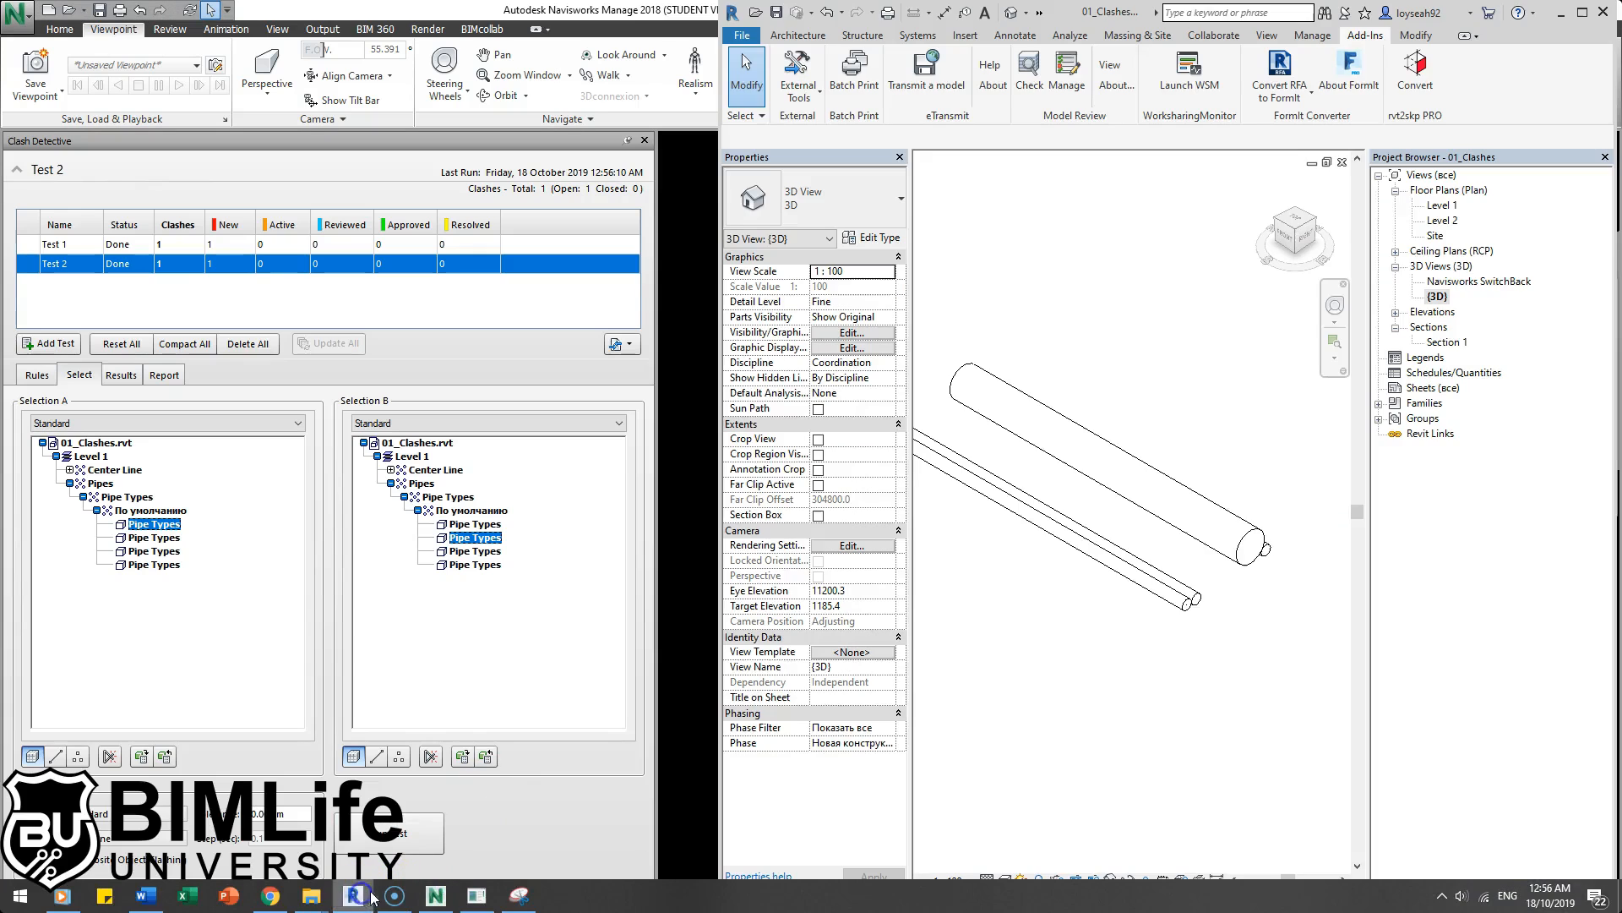
pyautogui.doubleClick(1443, 205)
pyautogui.scroll(2, 1005, 489)
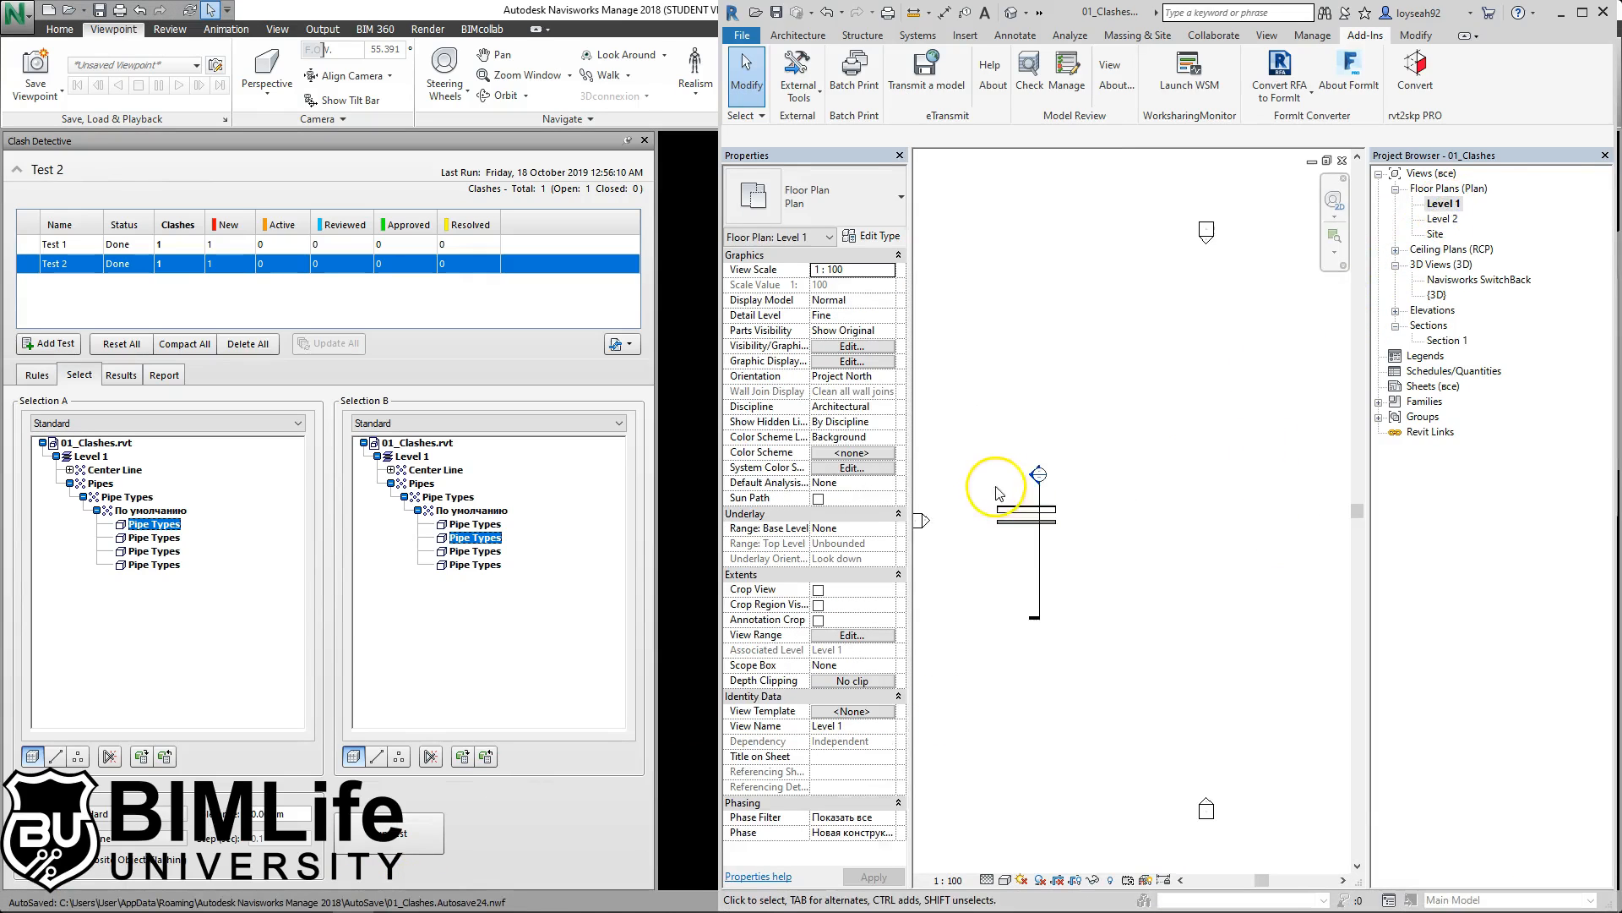
pyautogui.doubleClick(1034, 477)
pyautogui.scroll(4, 1171, 520)
pyautogui.scroll(6, 1170, 519)
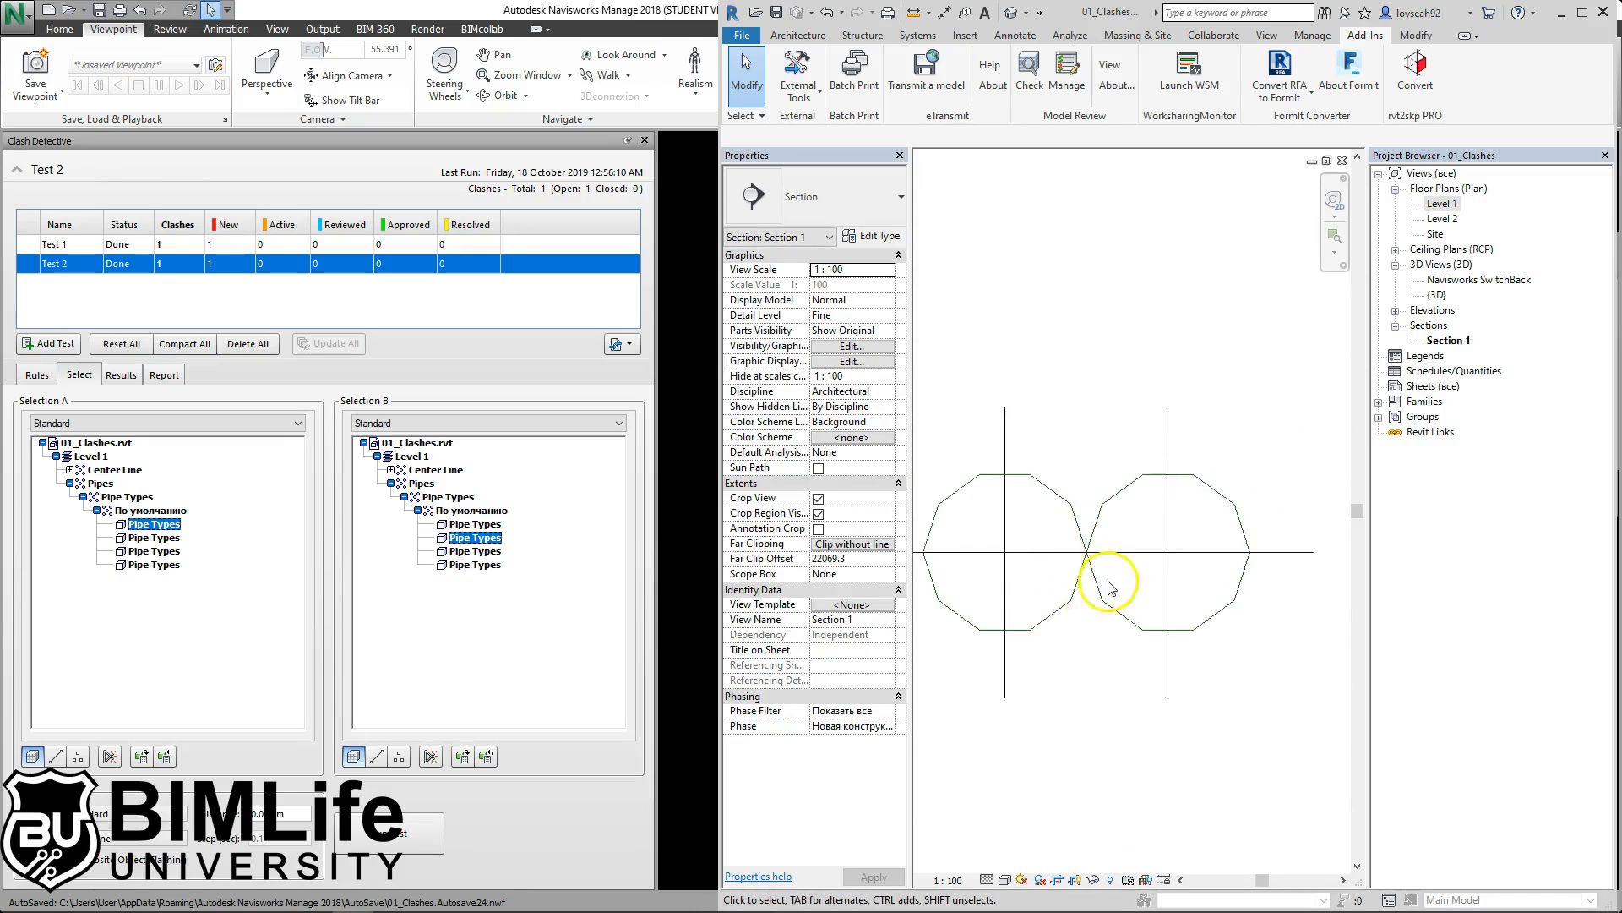
pyautogui.scroll(-2, 1183, 478)
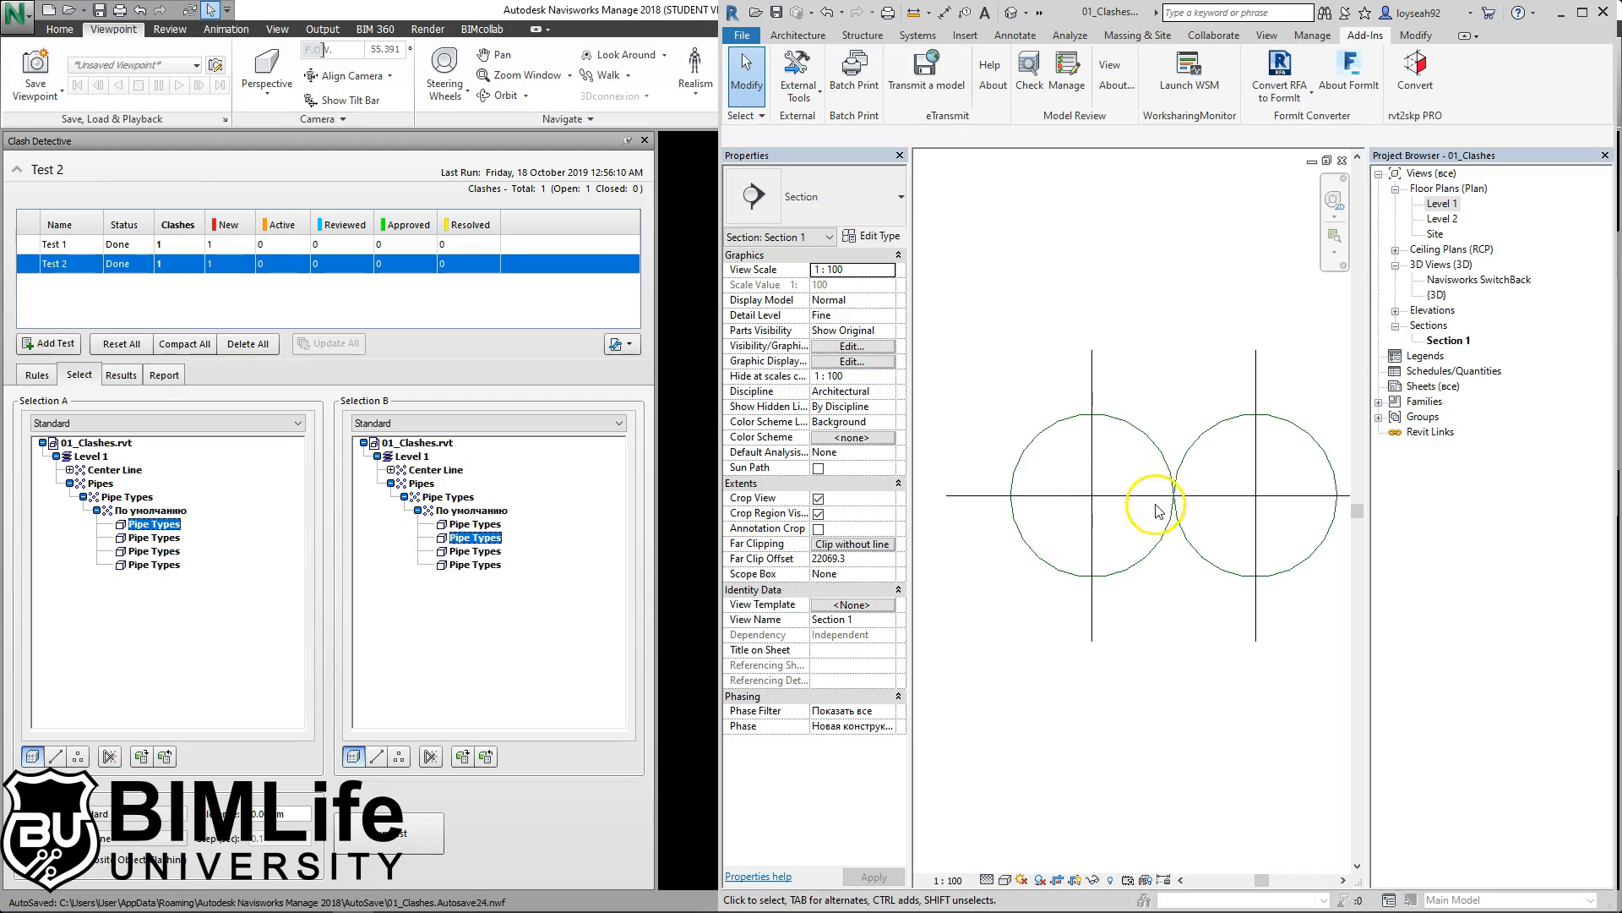
# Step: On the Level 1 plan, draw an L-shaped pair of walls beside the pipes, with the horizontal wall about 11800 mm long
pyautogui.doubleClick(1439, 203)
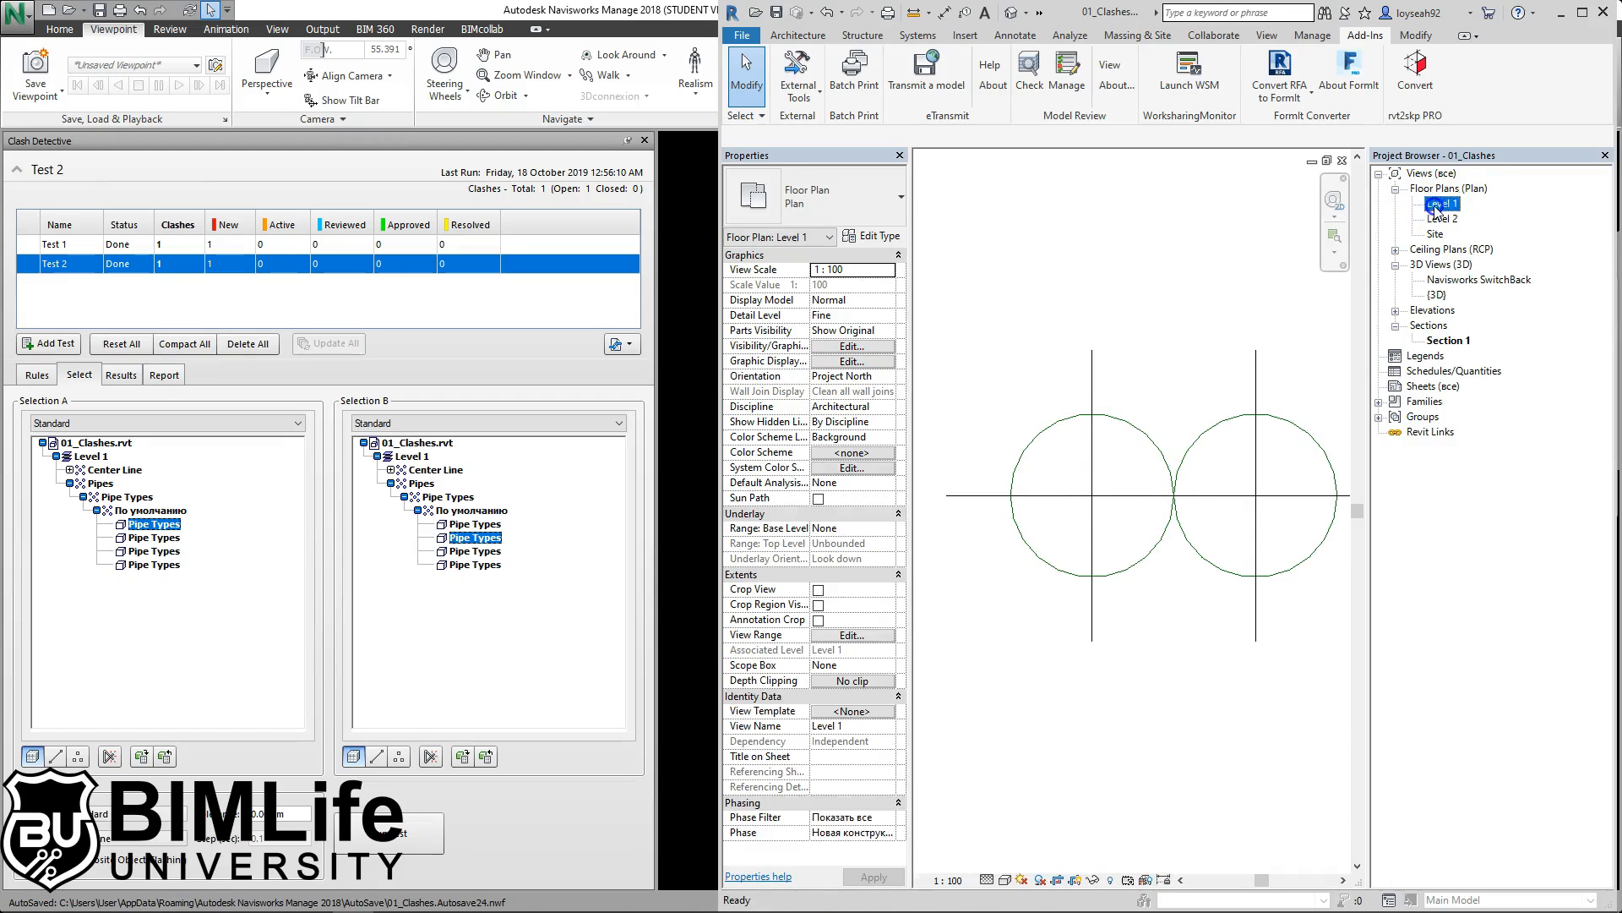
pyautogui.click(798, 35)
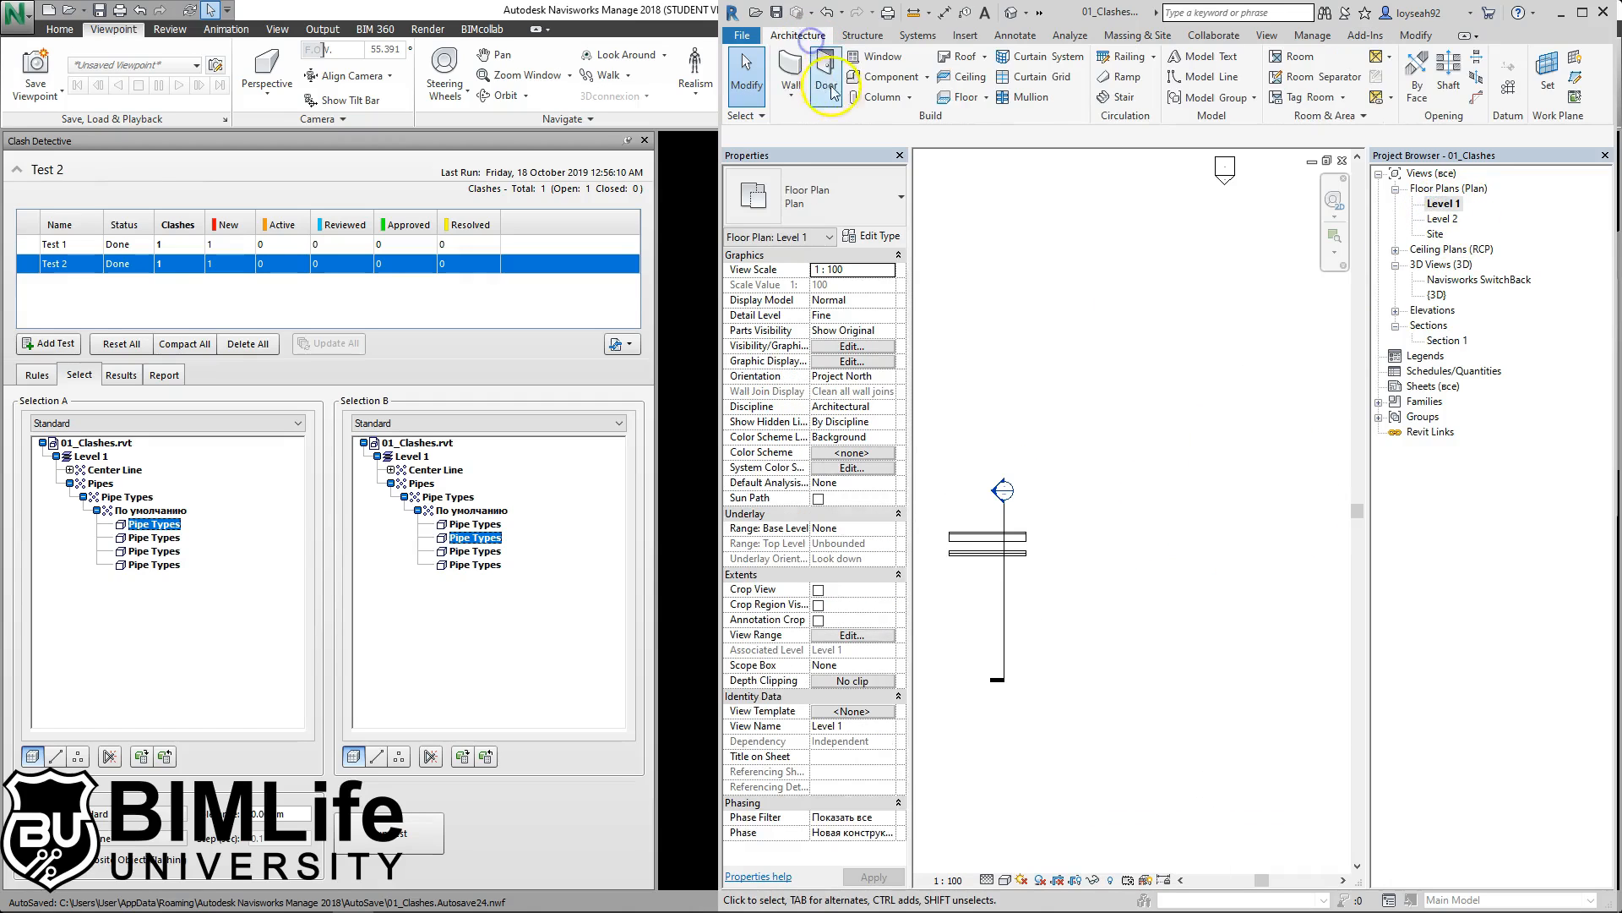
pyautogui.click(791, 70)
pyautogui.click(1094, 521)
pyautogui.click(1095, 355)
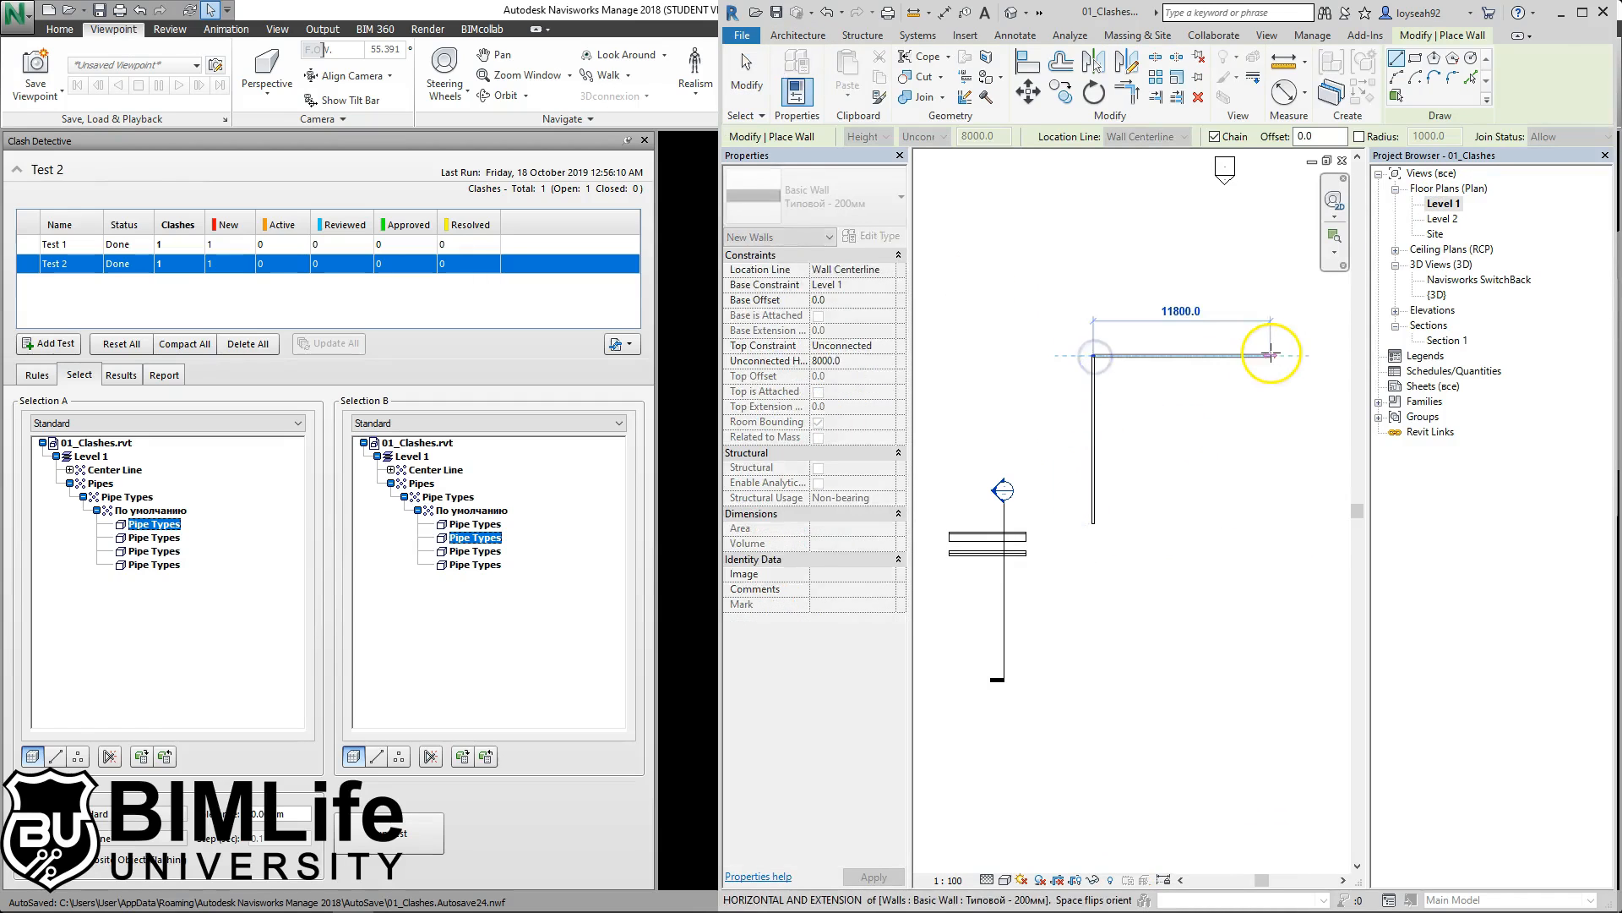
pyautogui.click(1270, 355)
pyautogui.press('Escape')
pyautogui.press('Escape')
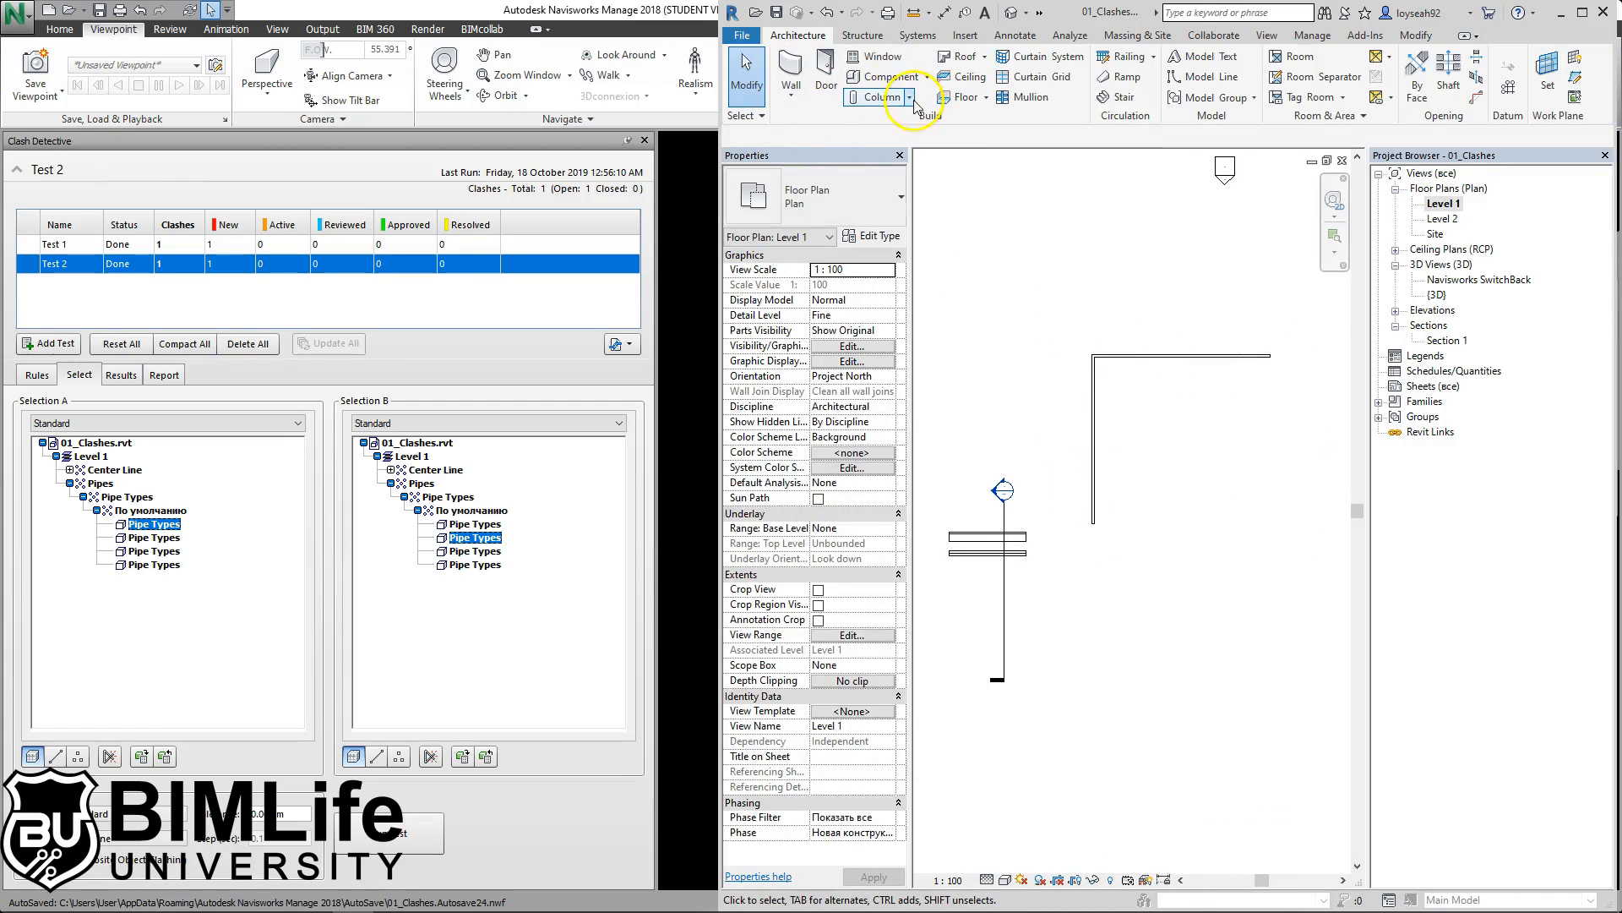
# Step: Place an M_Стол 1525 x 762 мм table component inside the corner of the L-shaped walls
pyautogui.click(911, 98)
pyautogui.click(1053, 238)
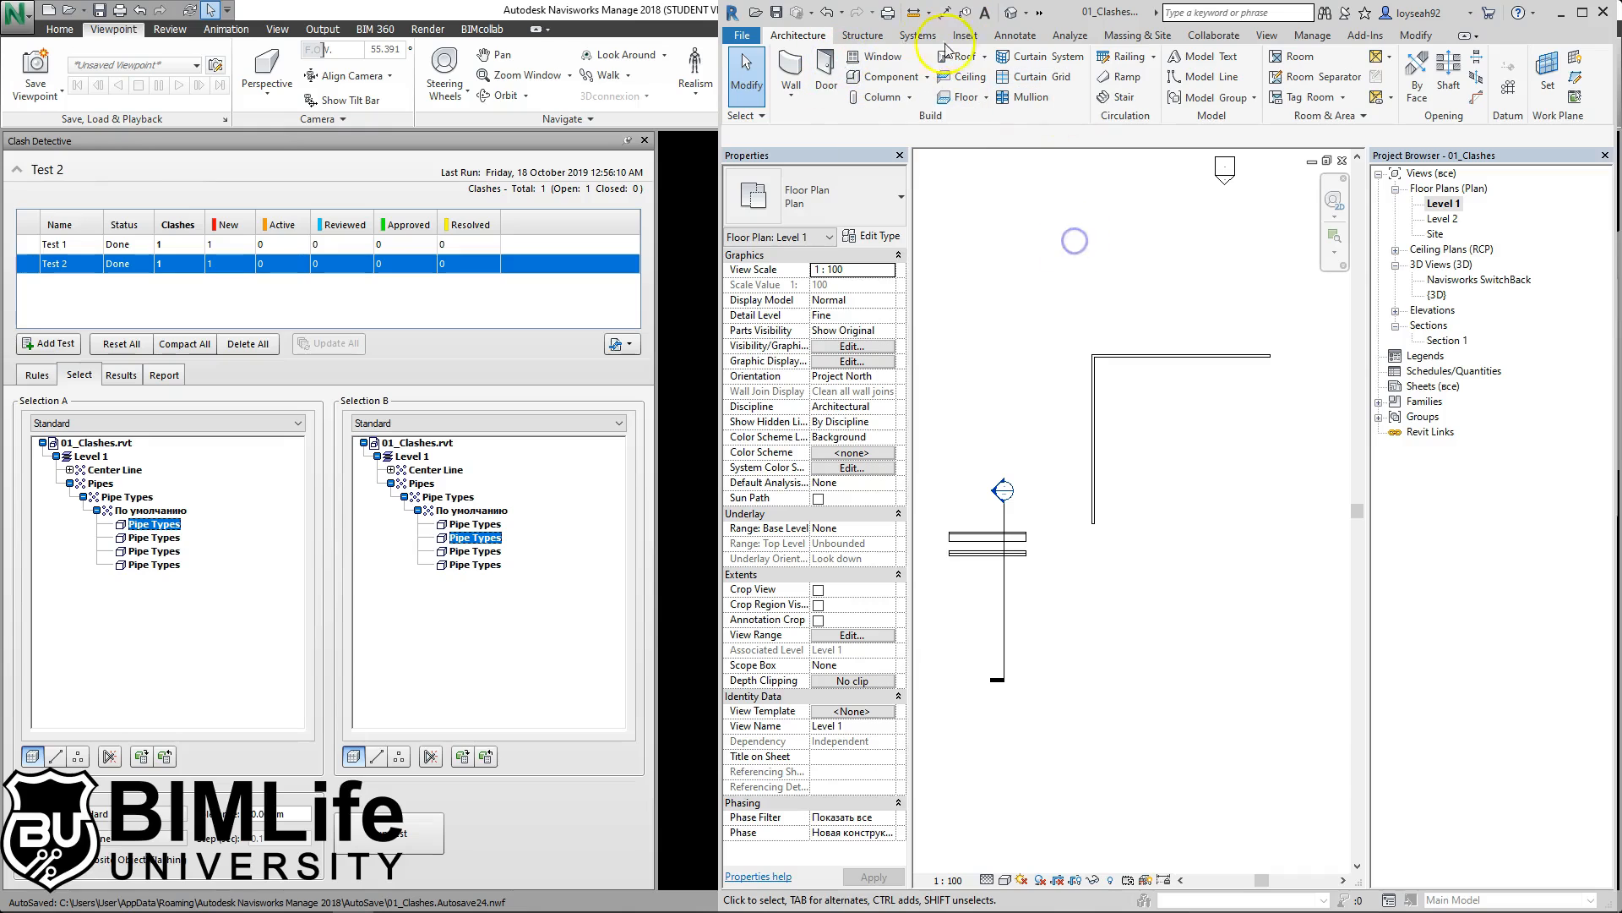
pyautogui.press('c')
pyautogui.press('m')
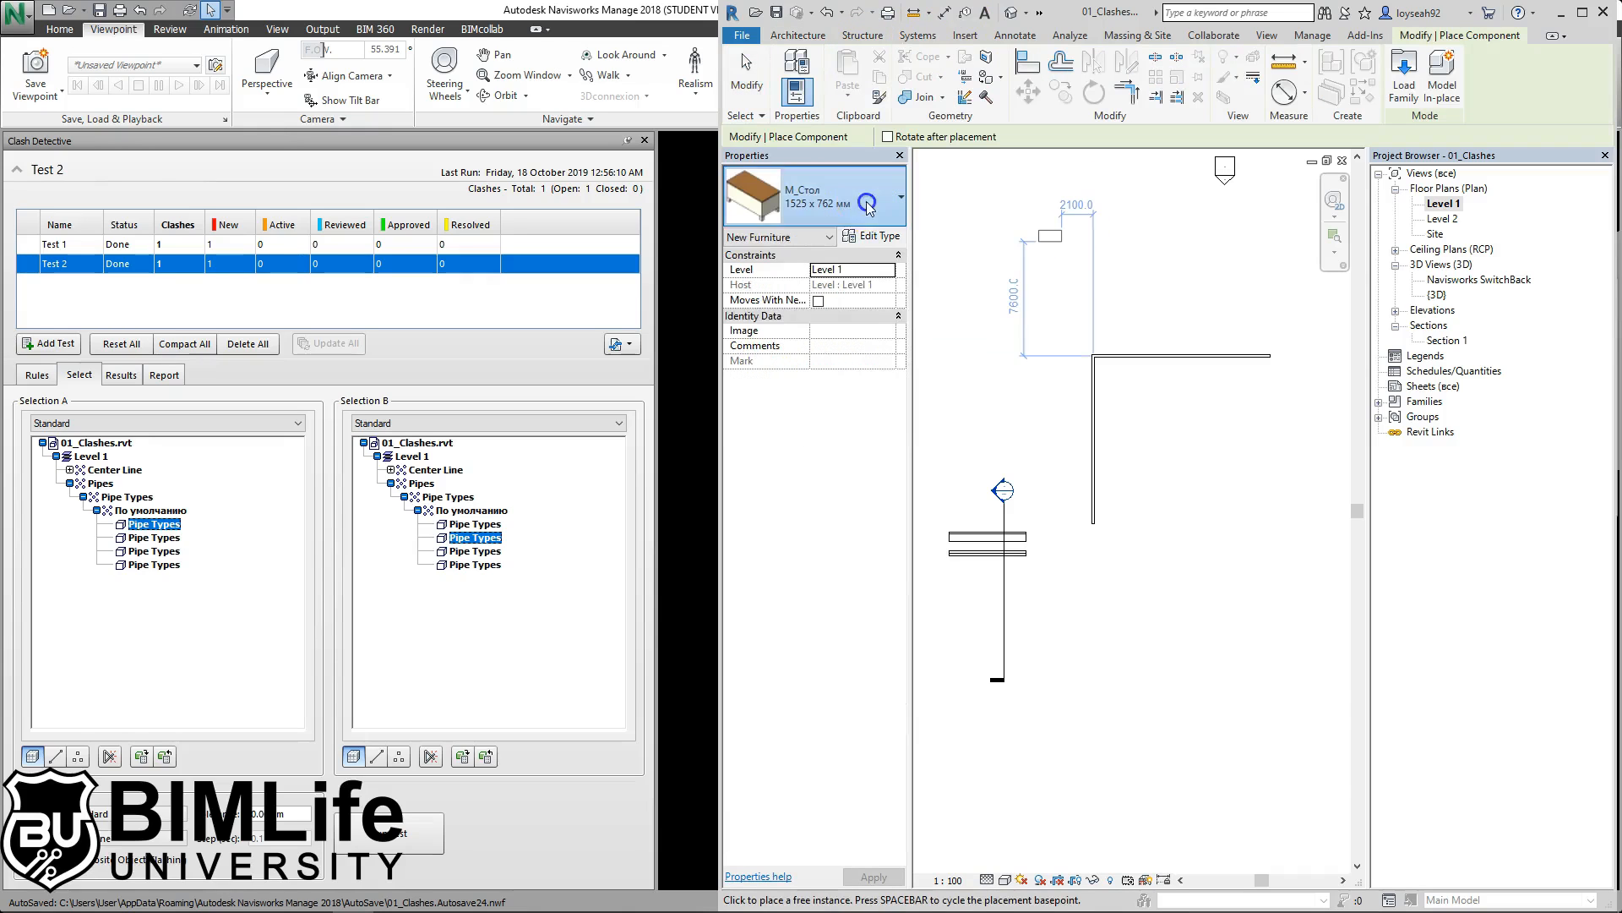
pyautogui.click(863, 207)
pyautogui.click(832, 632)
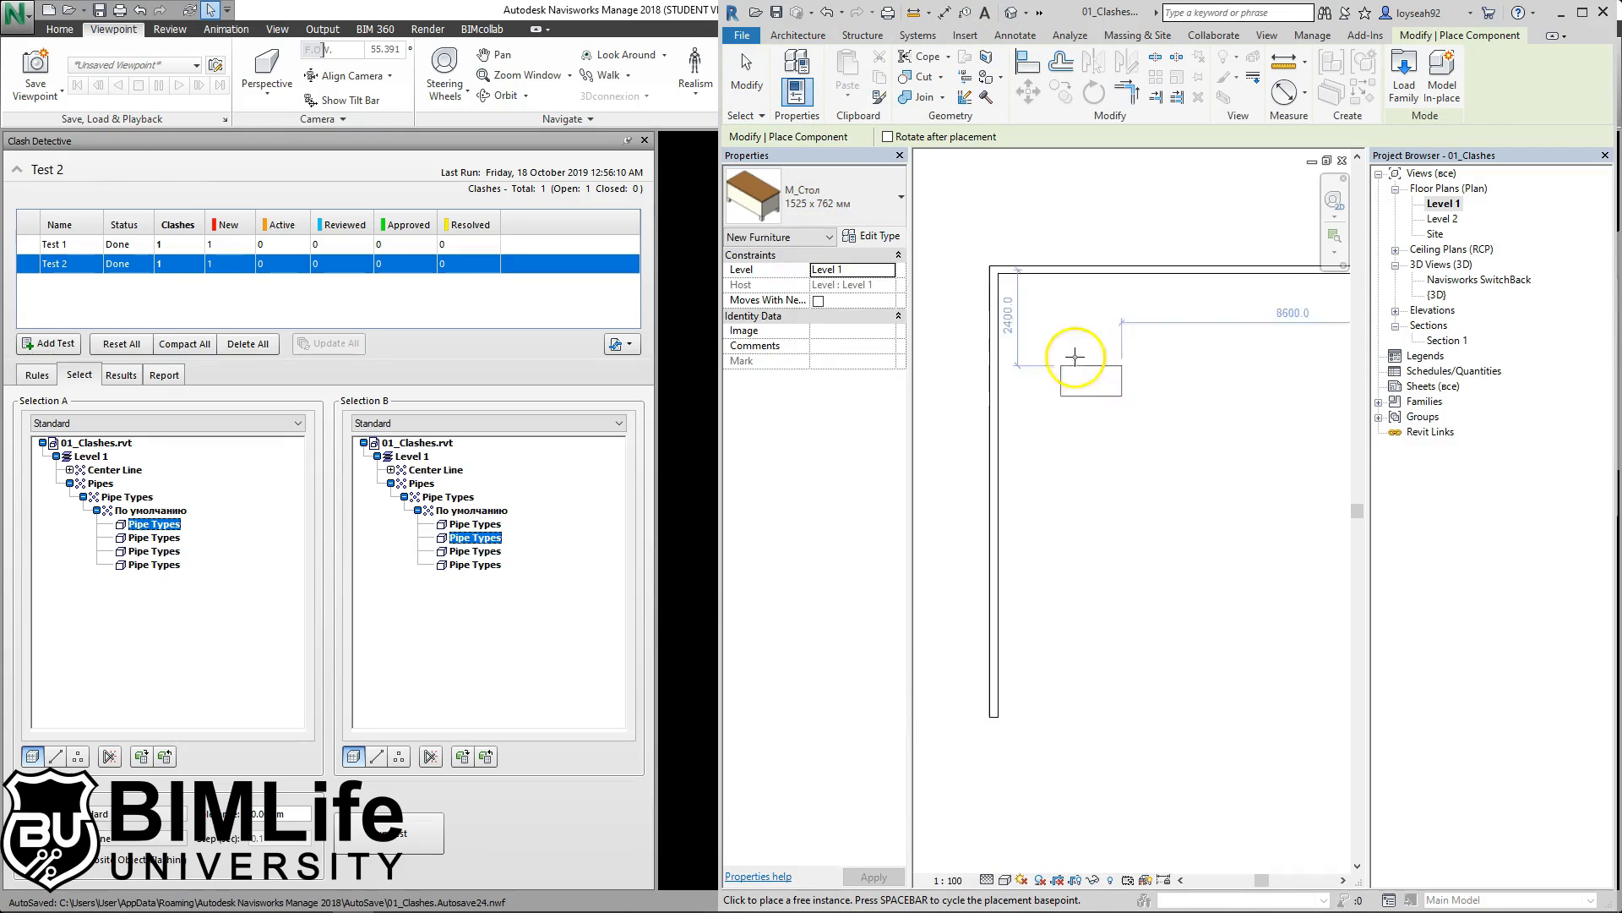
pyautogui.press('Escape')
pyautogui.scroll(3, 1075, 336)
pyautogui.moveTo(1076, 335); pyautogui.dragTo(1097, 306)
# Step: Align the table's upper edge with the inner face of the horizontal wall
pyautogui.press('a')
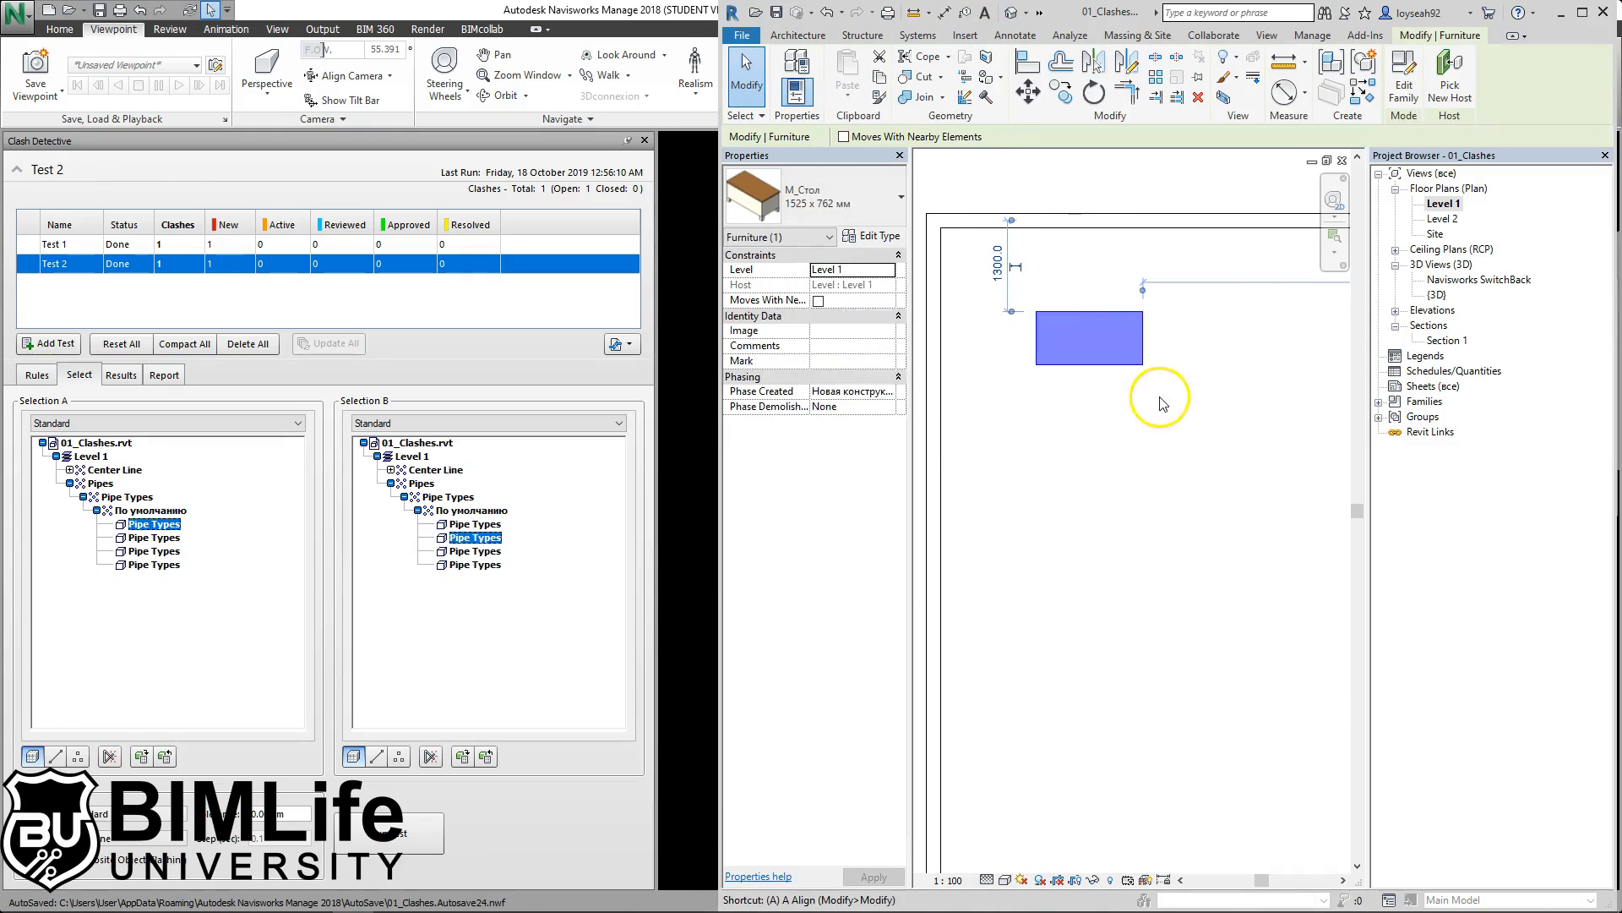
pyautogui.press('a')
pyautogui.click(1117, 228)
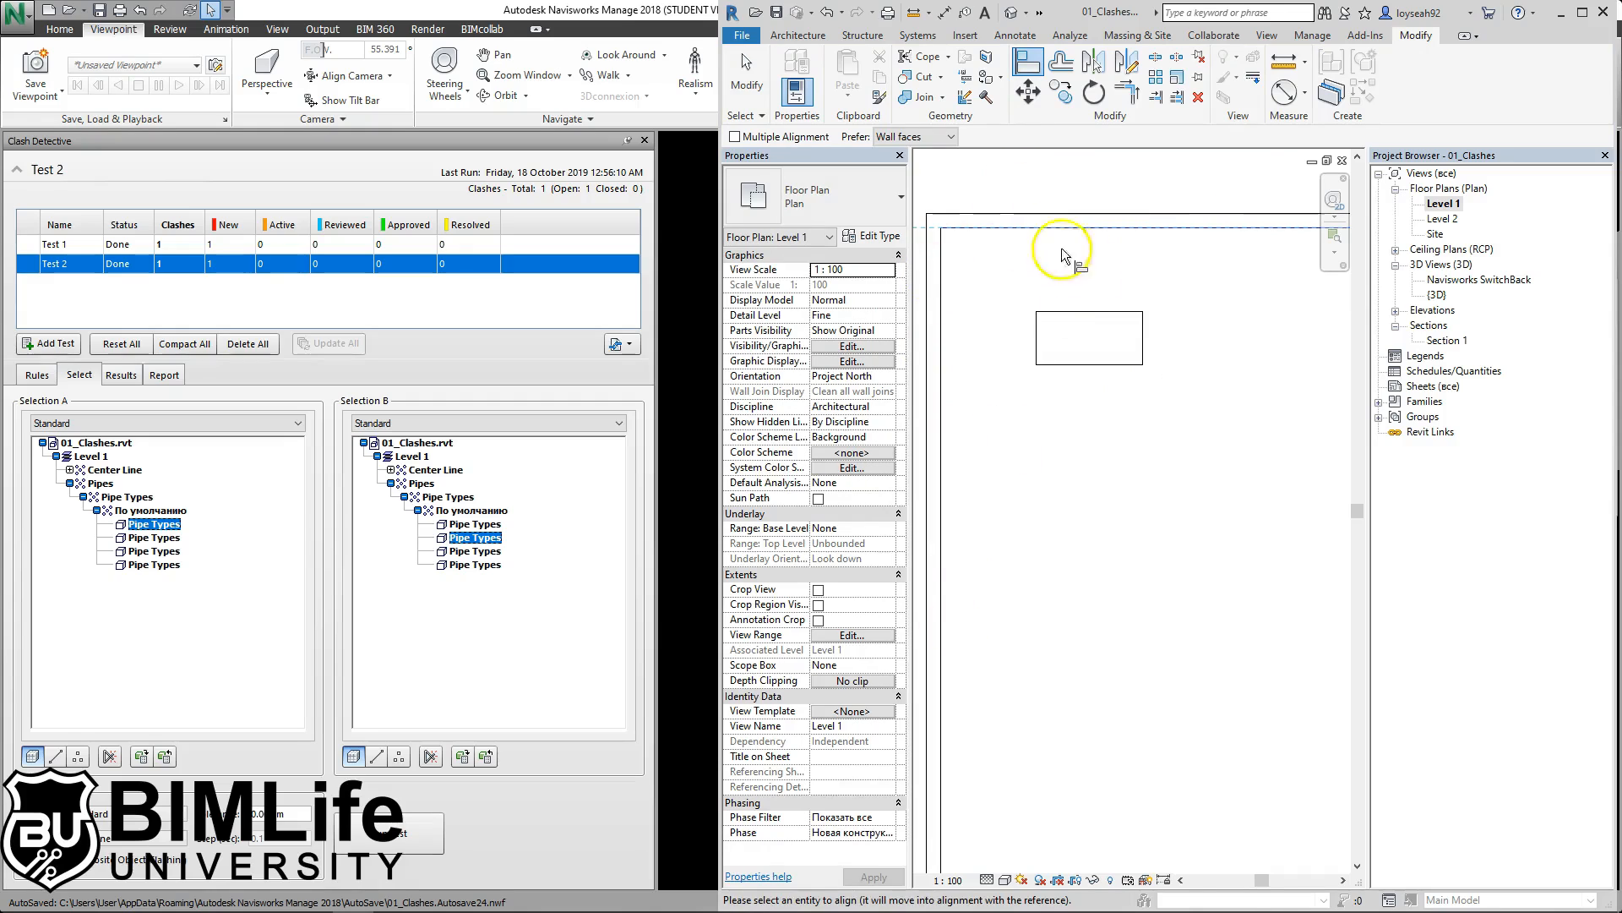
pyautogui.click(1124, 312)
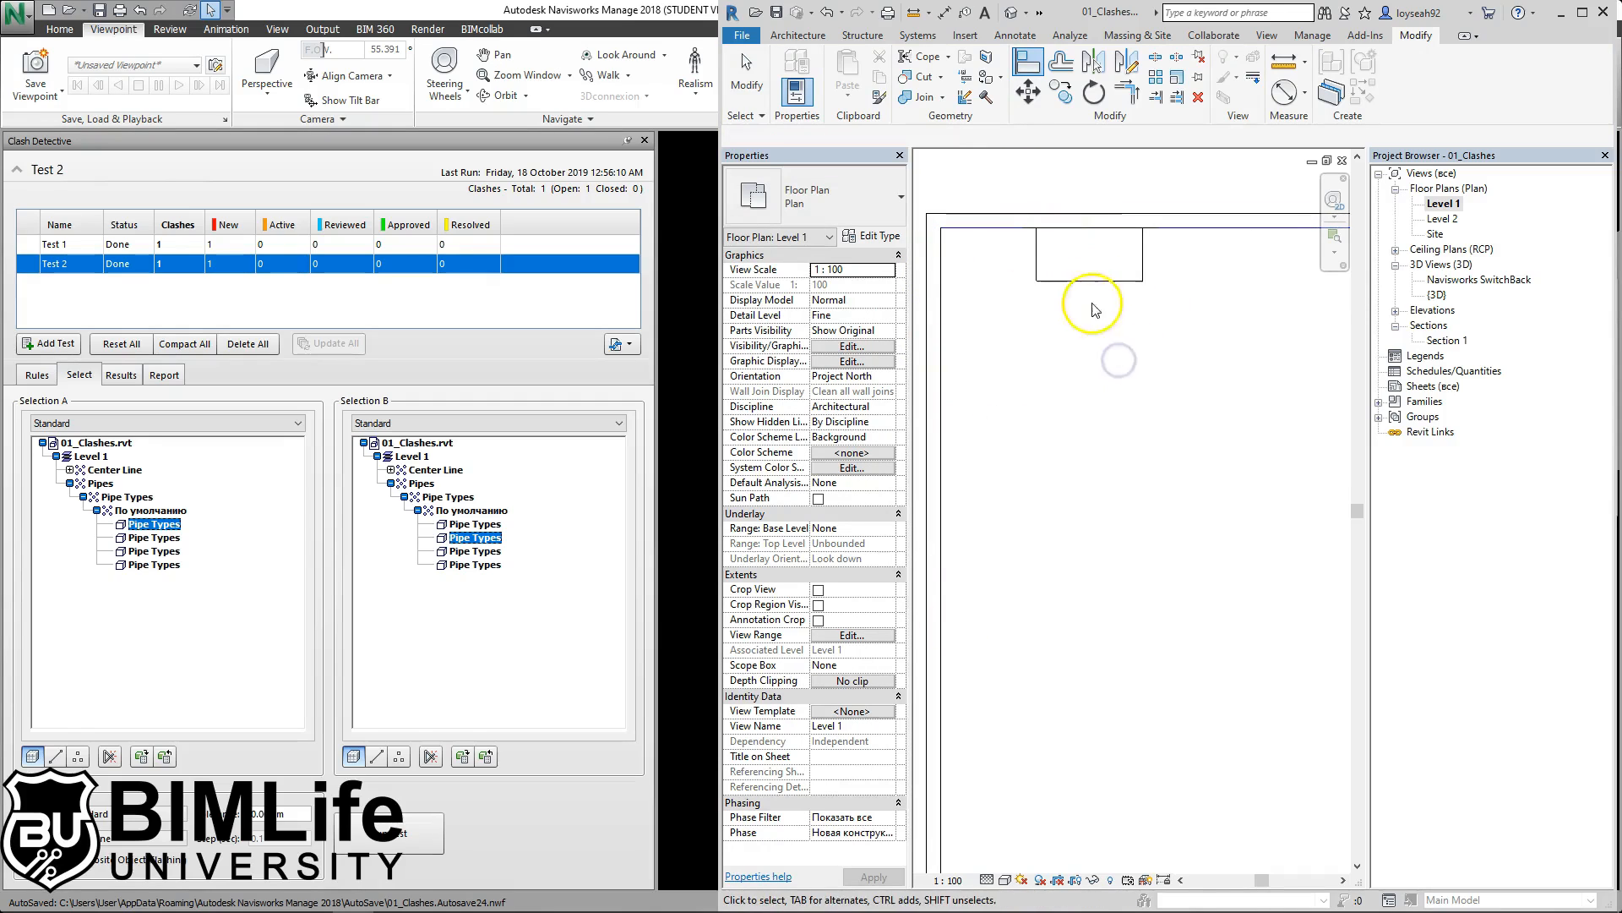
pyautogui.press('Escape')
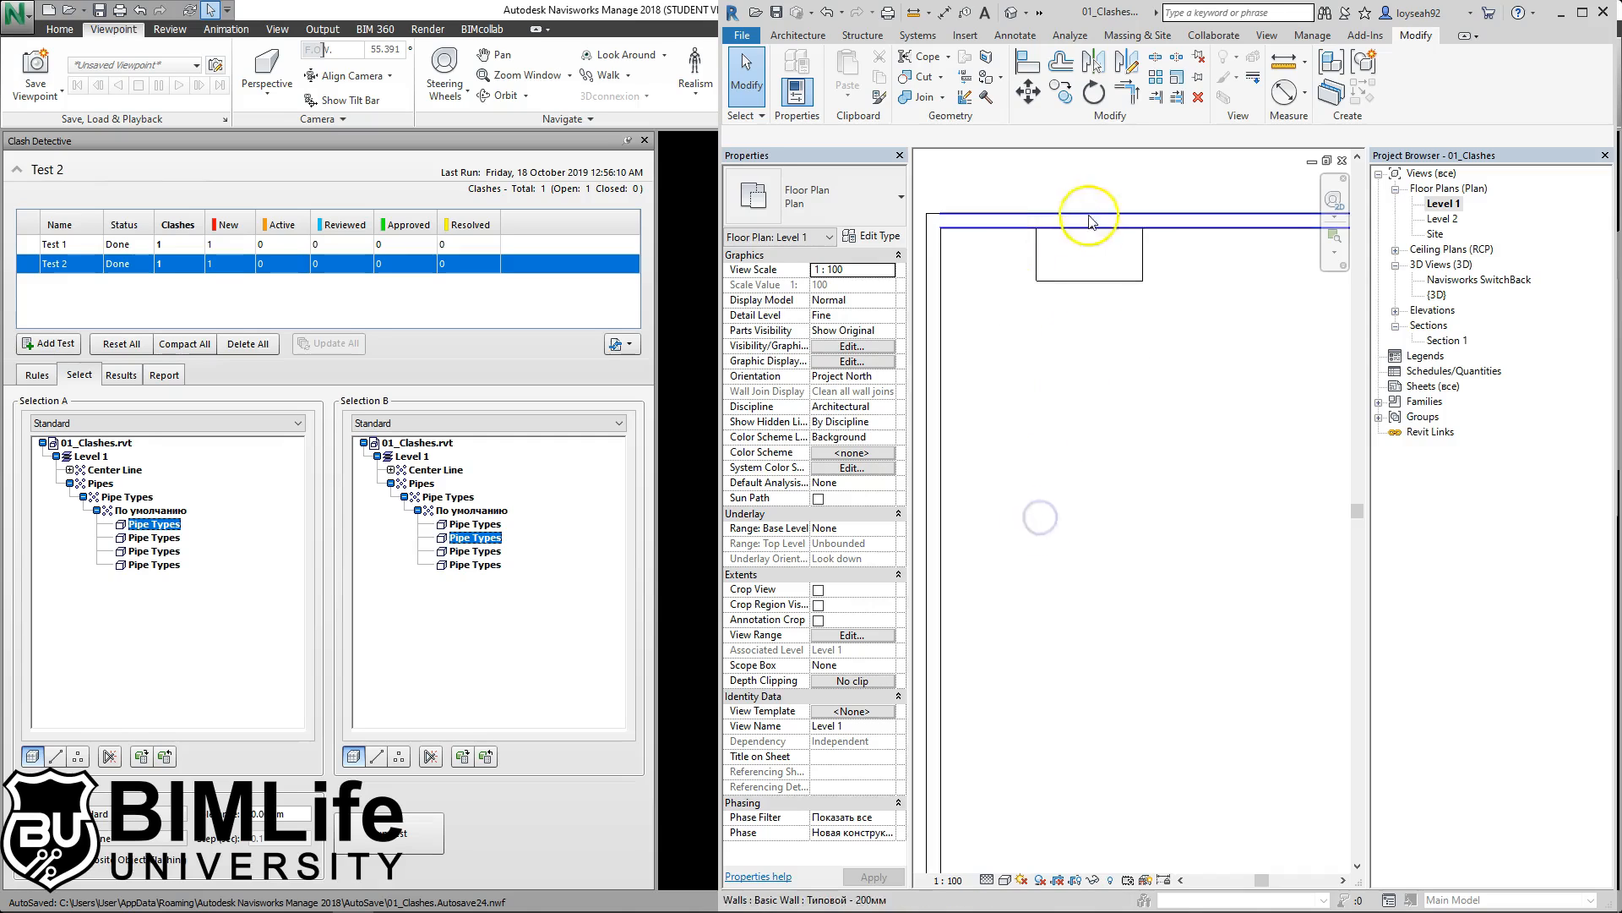
# Step: Switch to Navisworks, adjust Test 2's tolerance, run the clash test again and return to its selection settings
pyautogui.click(274, 814)
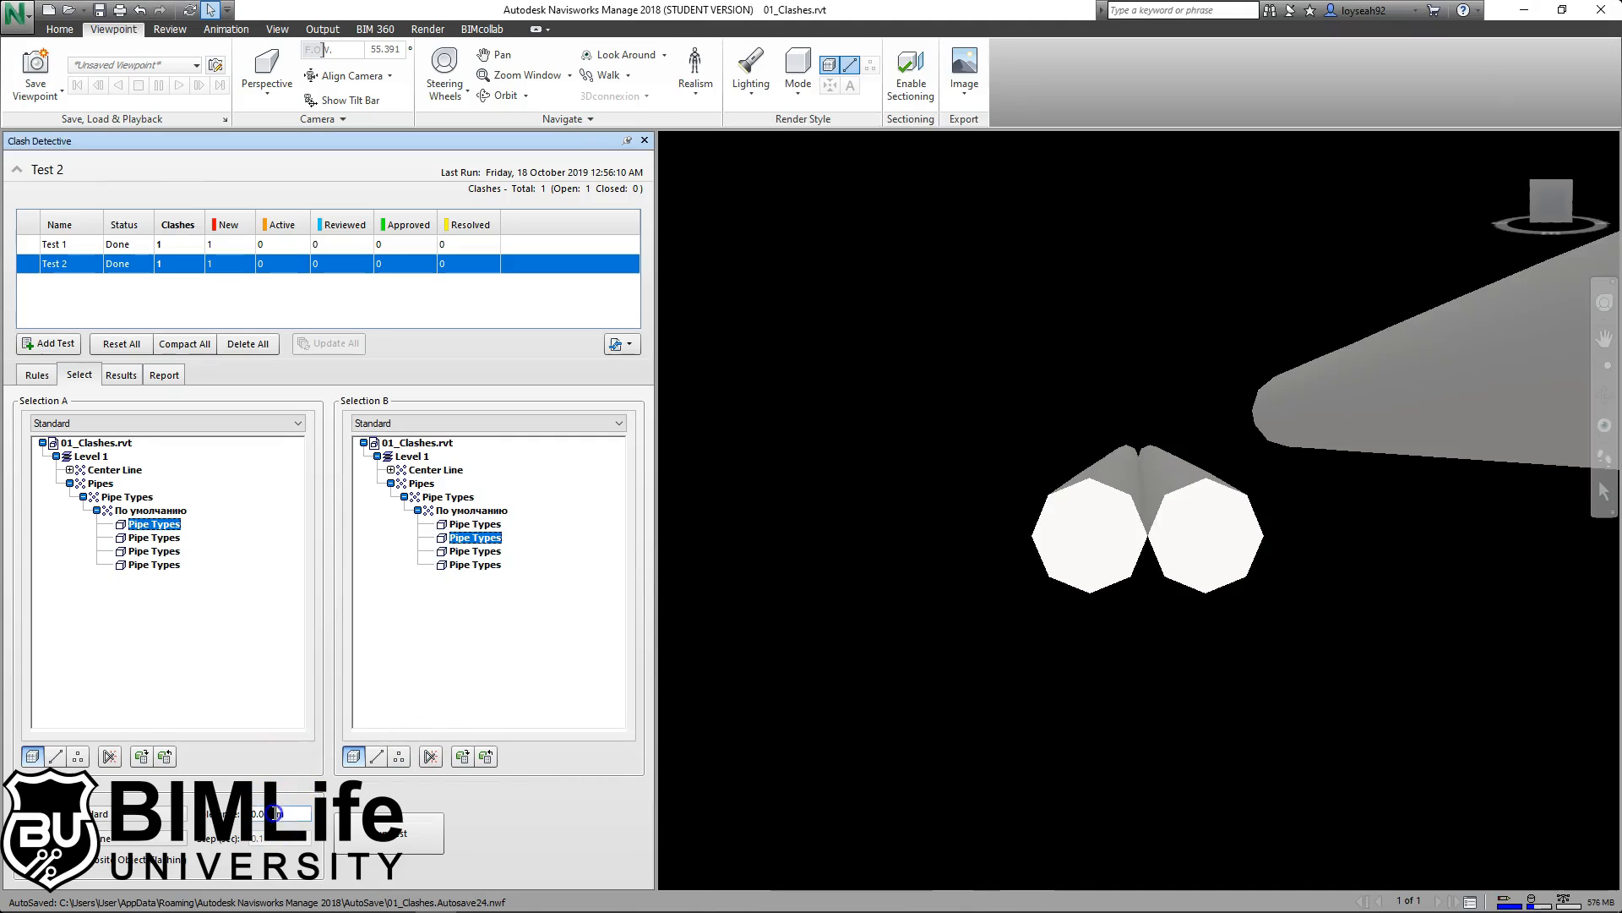
pyautogui.click(420, 837)
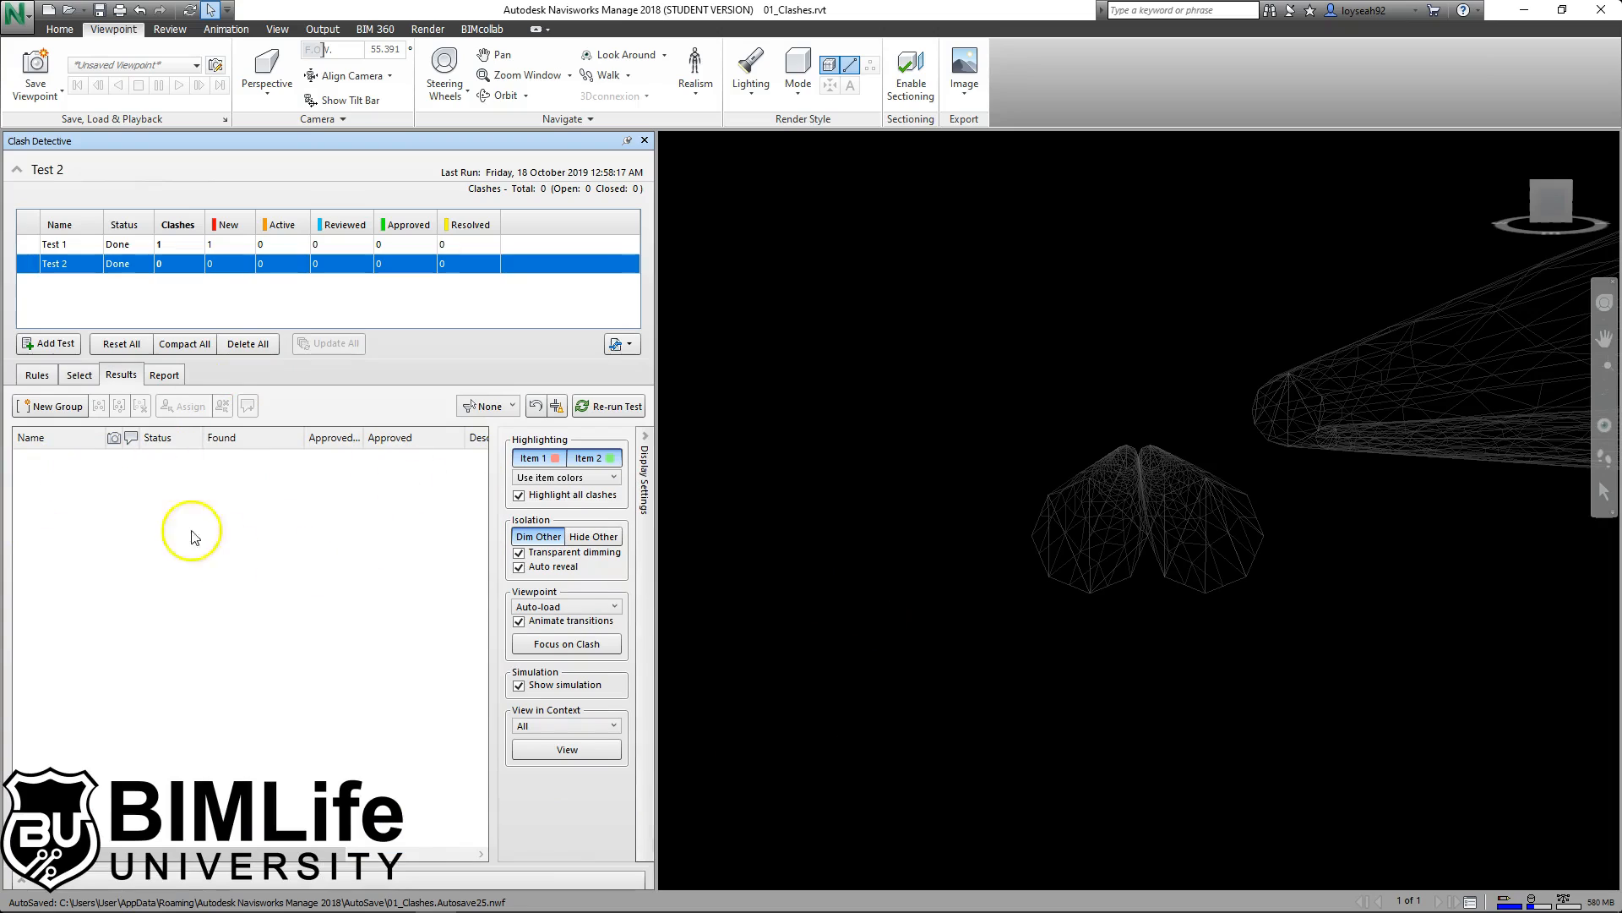
pyautogui.click(76, 377)
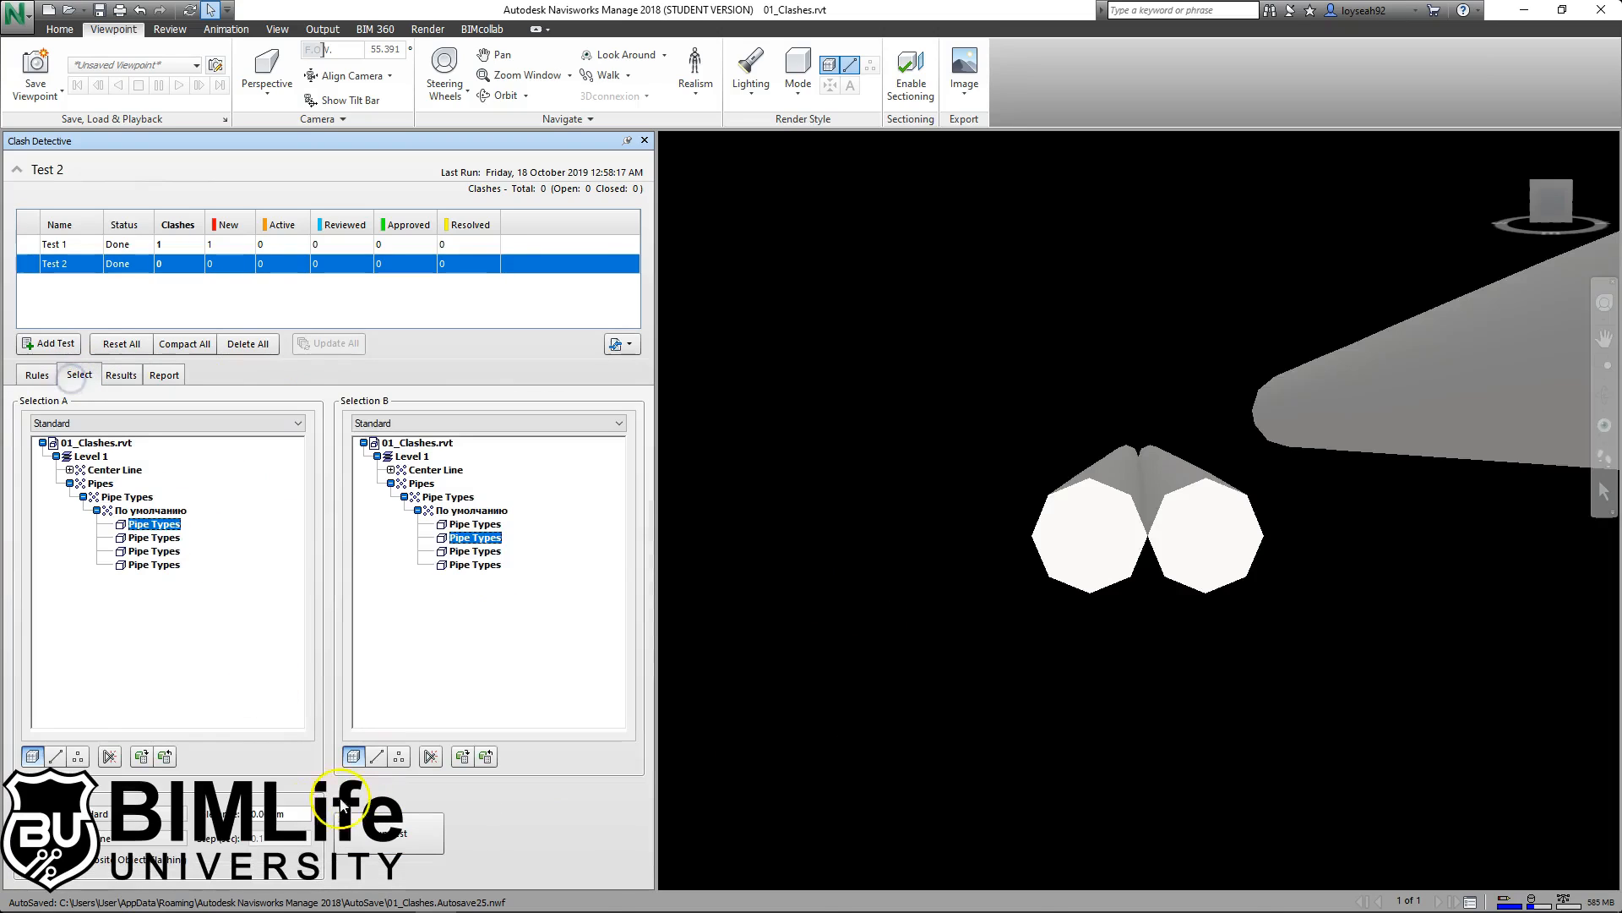
pyautogui.doubleClick(303, 813)
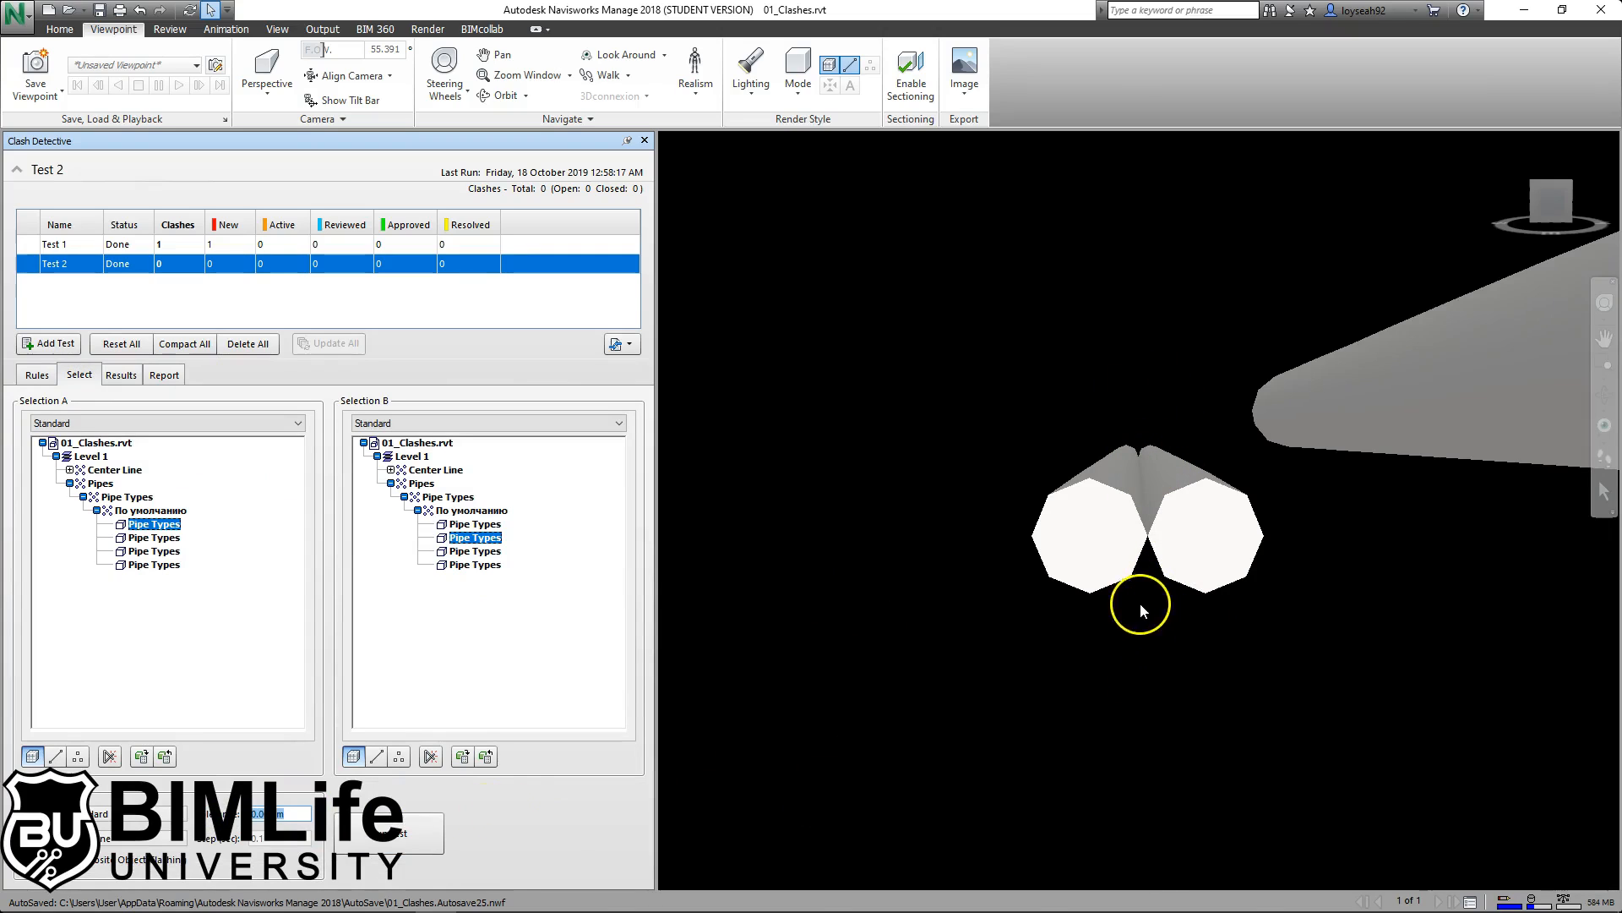
pyautogui.click(904, 483)
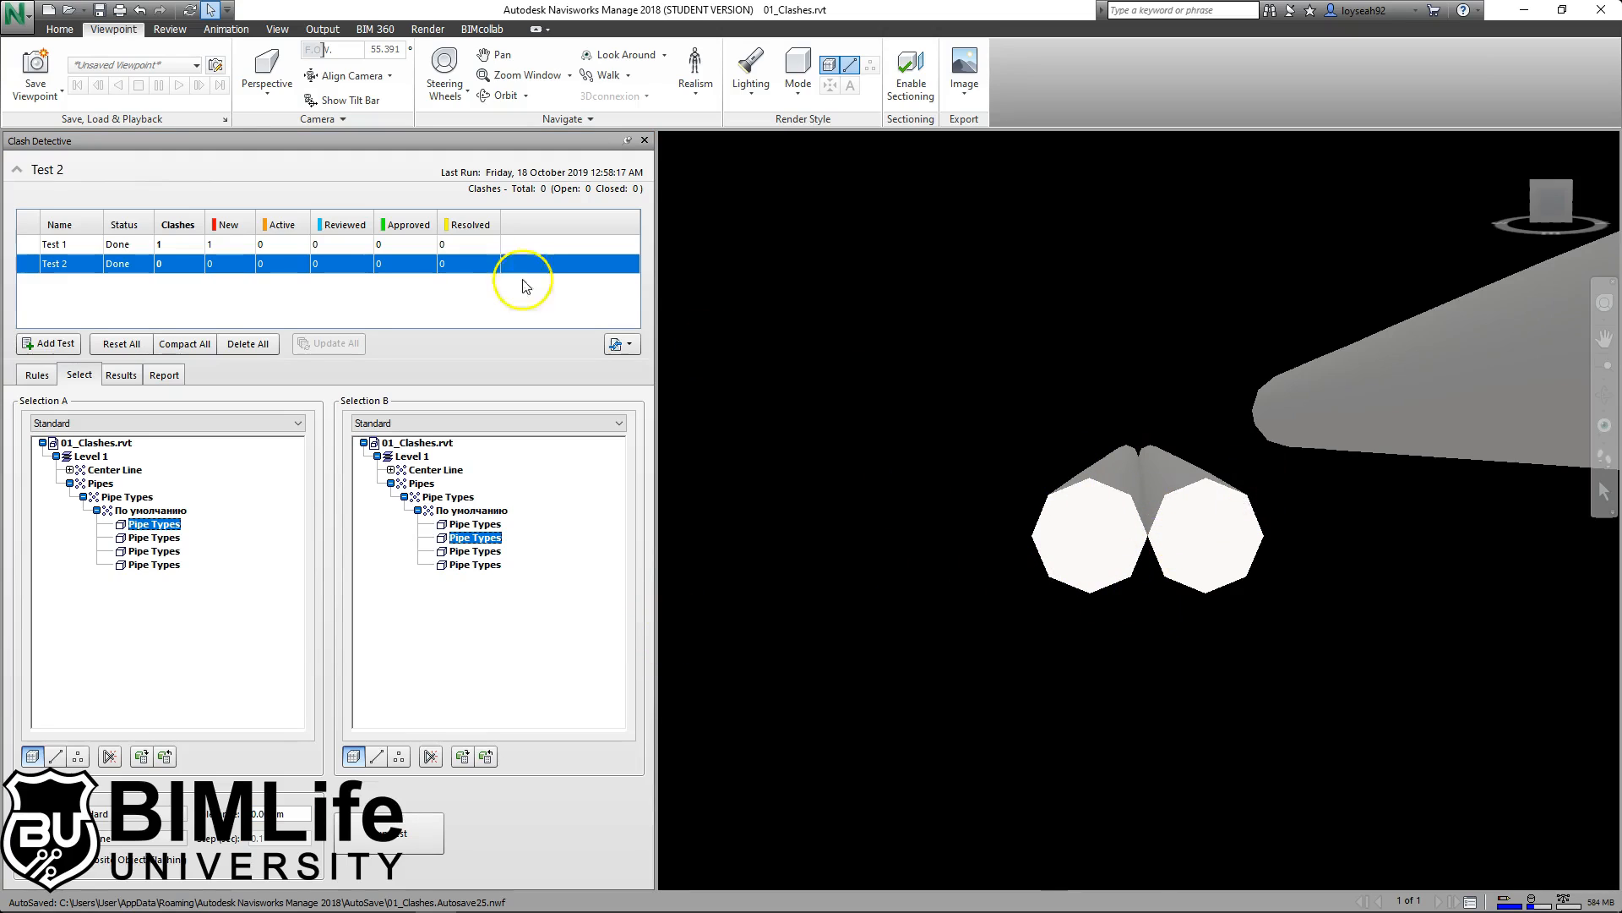
# Step: Start a new Navisworks file and load the 02_Clashes Navisworks cache from folder 4 in File Explorer
pyautogui.click(48, 9)
pyautogui.click(834, 543)
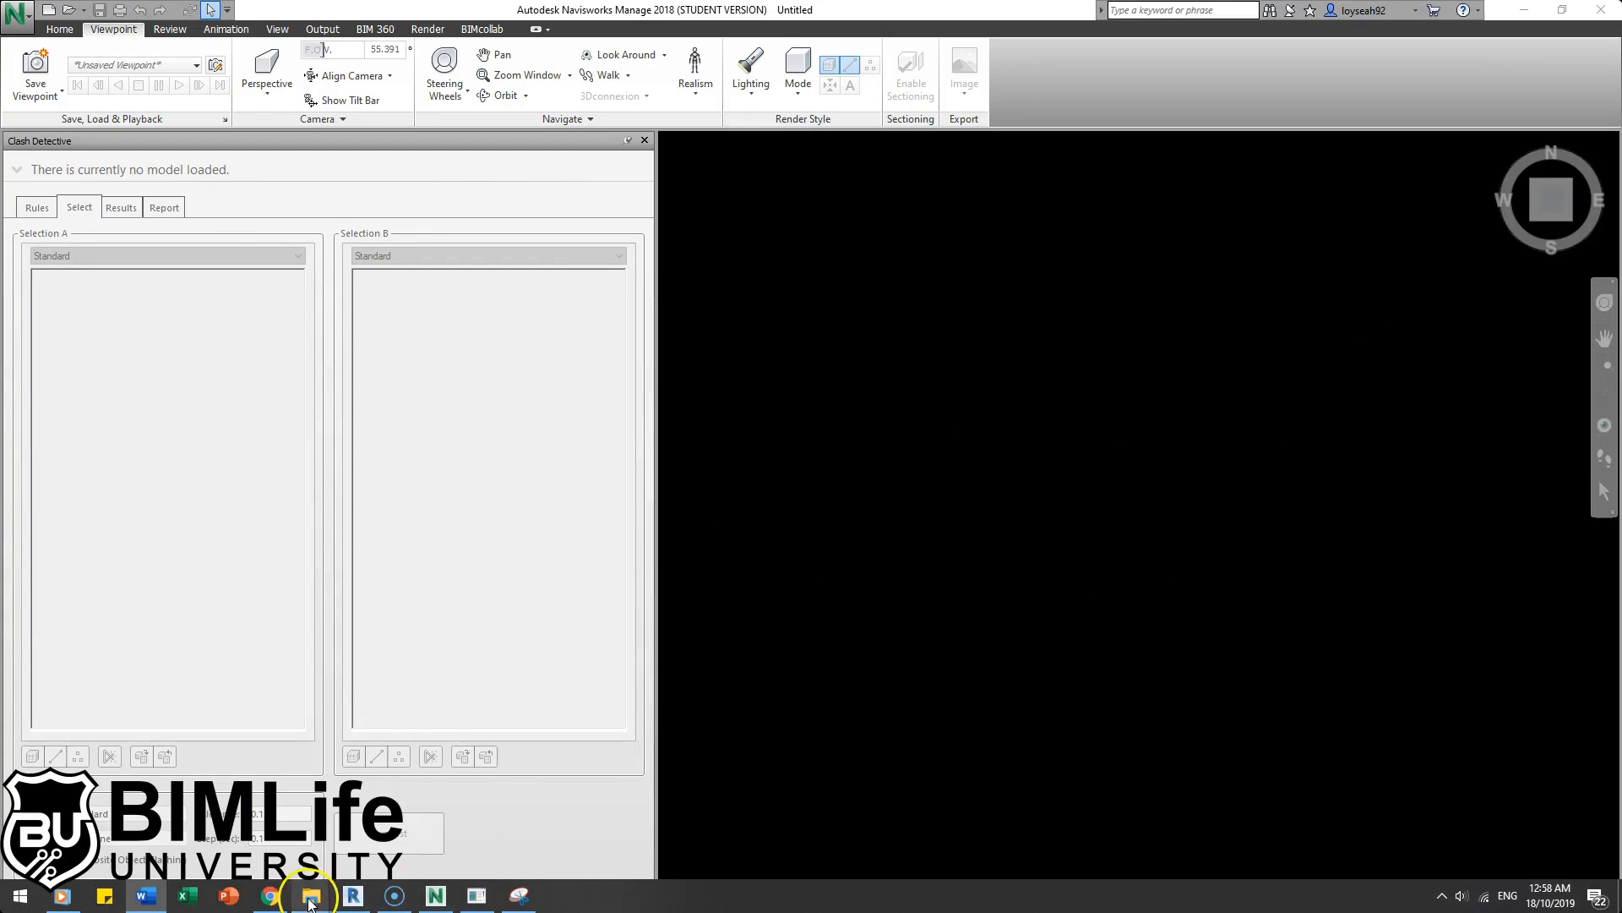
pyautogui.click(311, 904)
pyautogui.click(268, 257)
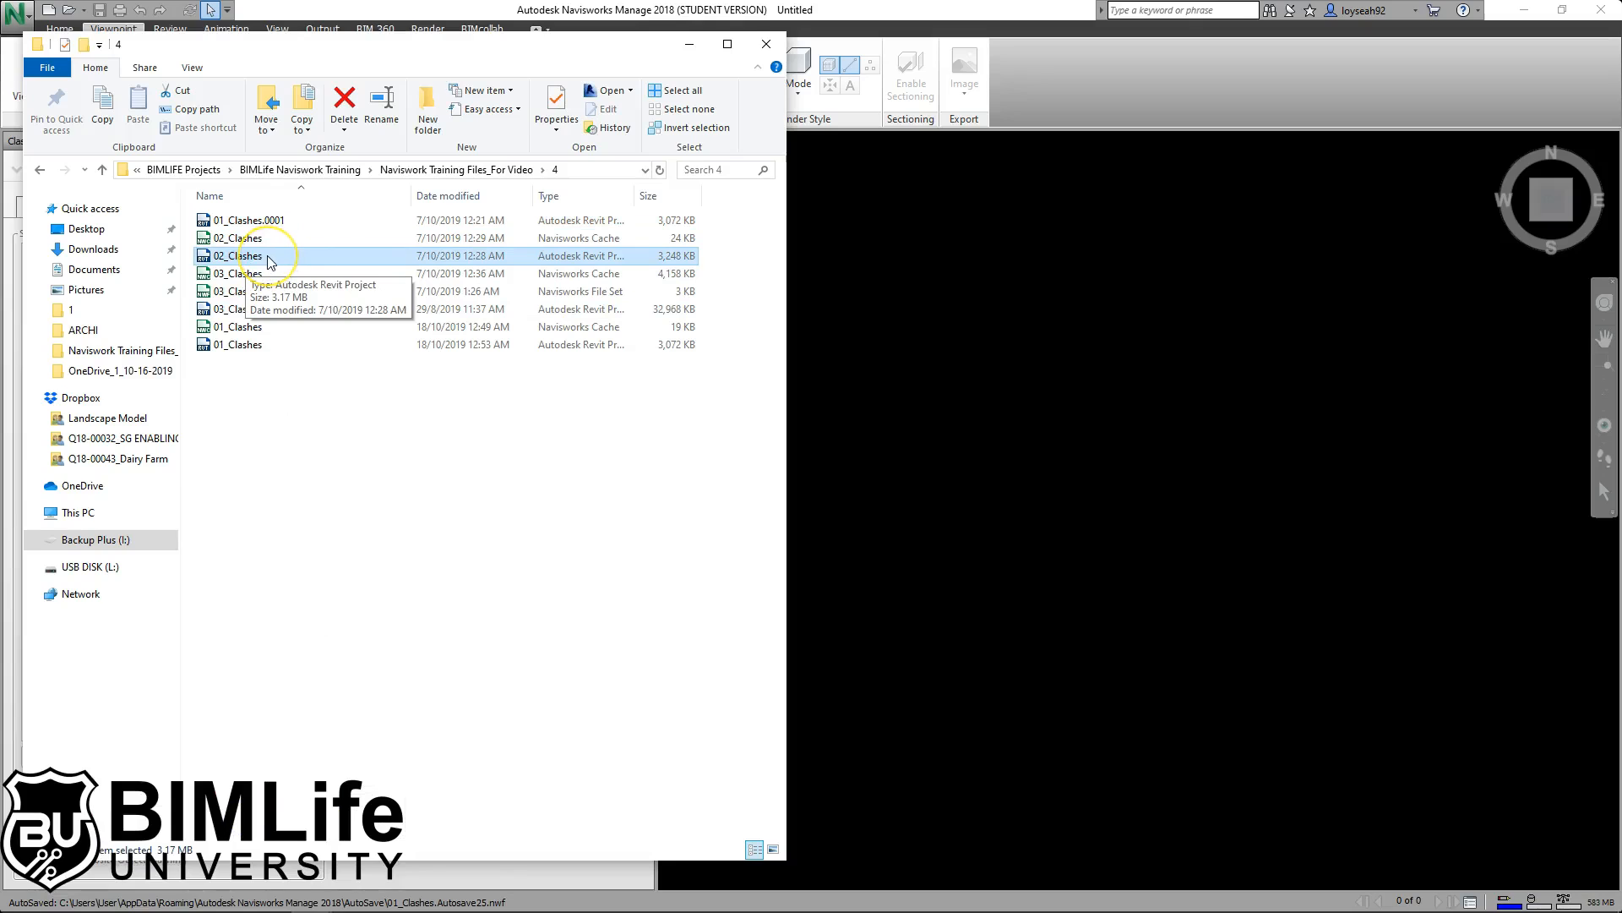
pyautogui.moveTo(243, 262); pyautogui.dragTo(1050, 398)
pyautogui.click(235, 240)
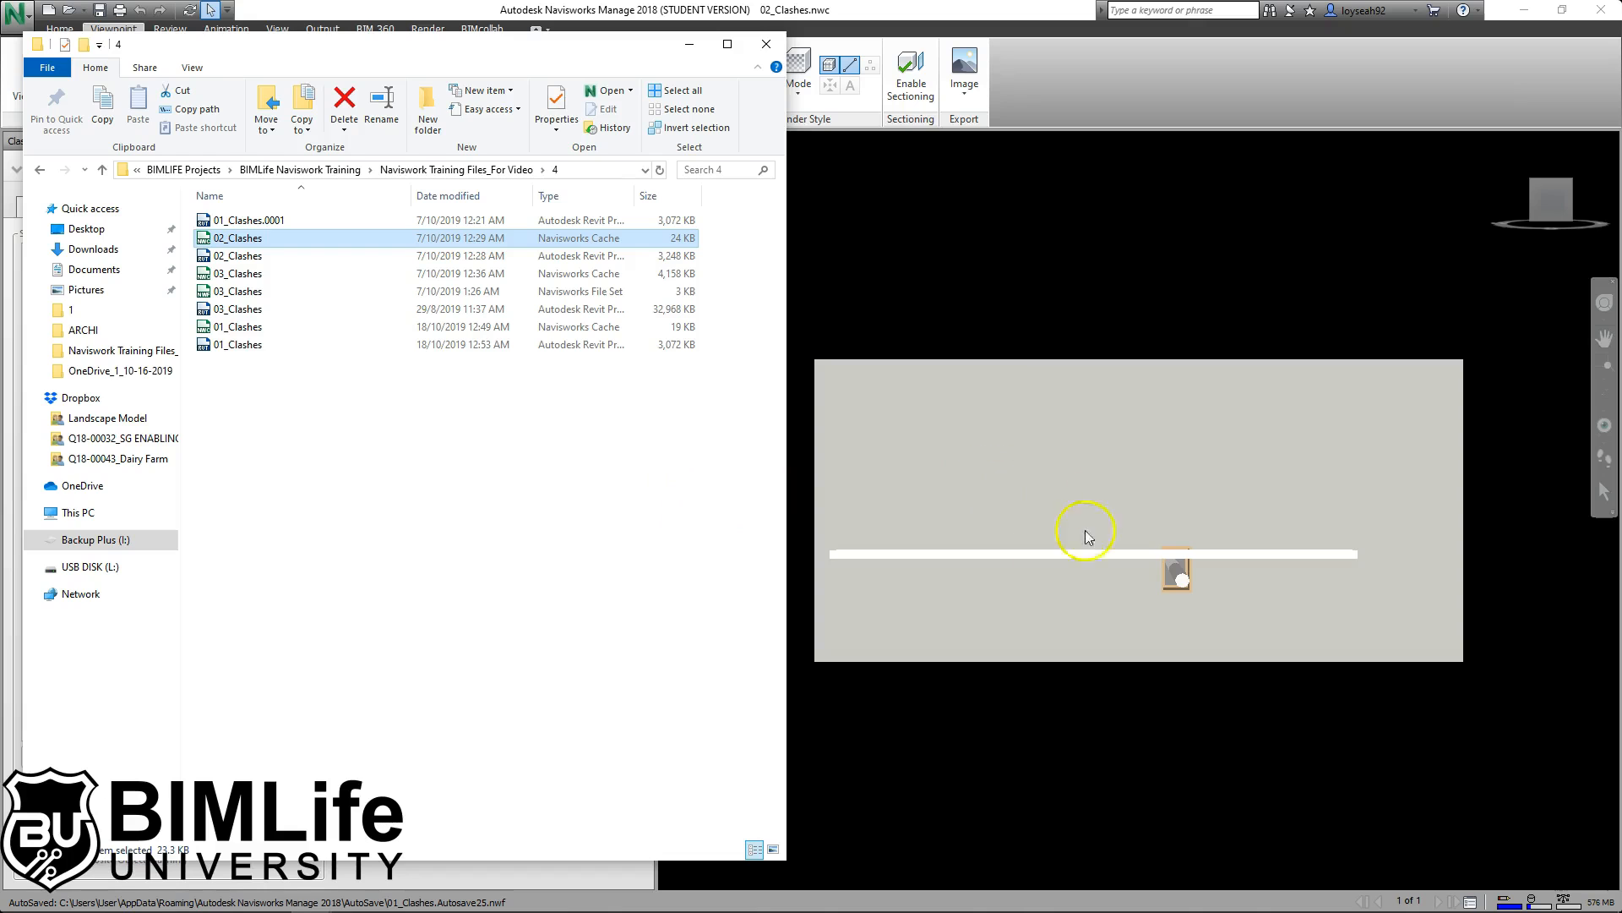
# Step: Examine the wall, its opening, the cable tray and the crossing pipe in the 02_Clashes model
pyautogui.click(1137, 288)
pyautogui.keyDown('shift'); pyautogui.moveTo(1170, 473); pyautogui.dragTo(1186, 578, button='middle'); pyautogui.keyUp('shift')
pyautogui.keyDown('shift'); pyautogui.moveTo(1136, 638); pyautogui.dragTo(1110, 601, button='middle'); pyautogui.keyUp('shift')
pyautogui.scroll(2, 1206, 518)
pyautogui.scroll(-2, 1183, 526)
pyautogui.moveTo(1152, 536)
pyautogui.keyDown('shift'); pyautogui.mouseDown(button='middle')
pyautogui.moveTo(1318, 583)
pyautogui.moveTo(1152, 533)
pyautogui.mouseUp(button='middle'); pyautogui.keyUp('shift')
pyautogui.scroll(3, 1141, 467)
pyautogui.click(1110, 468)
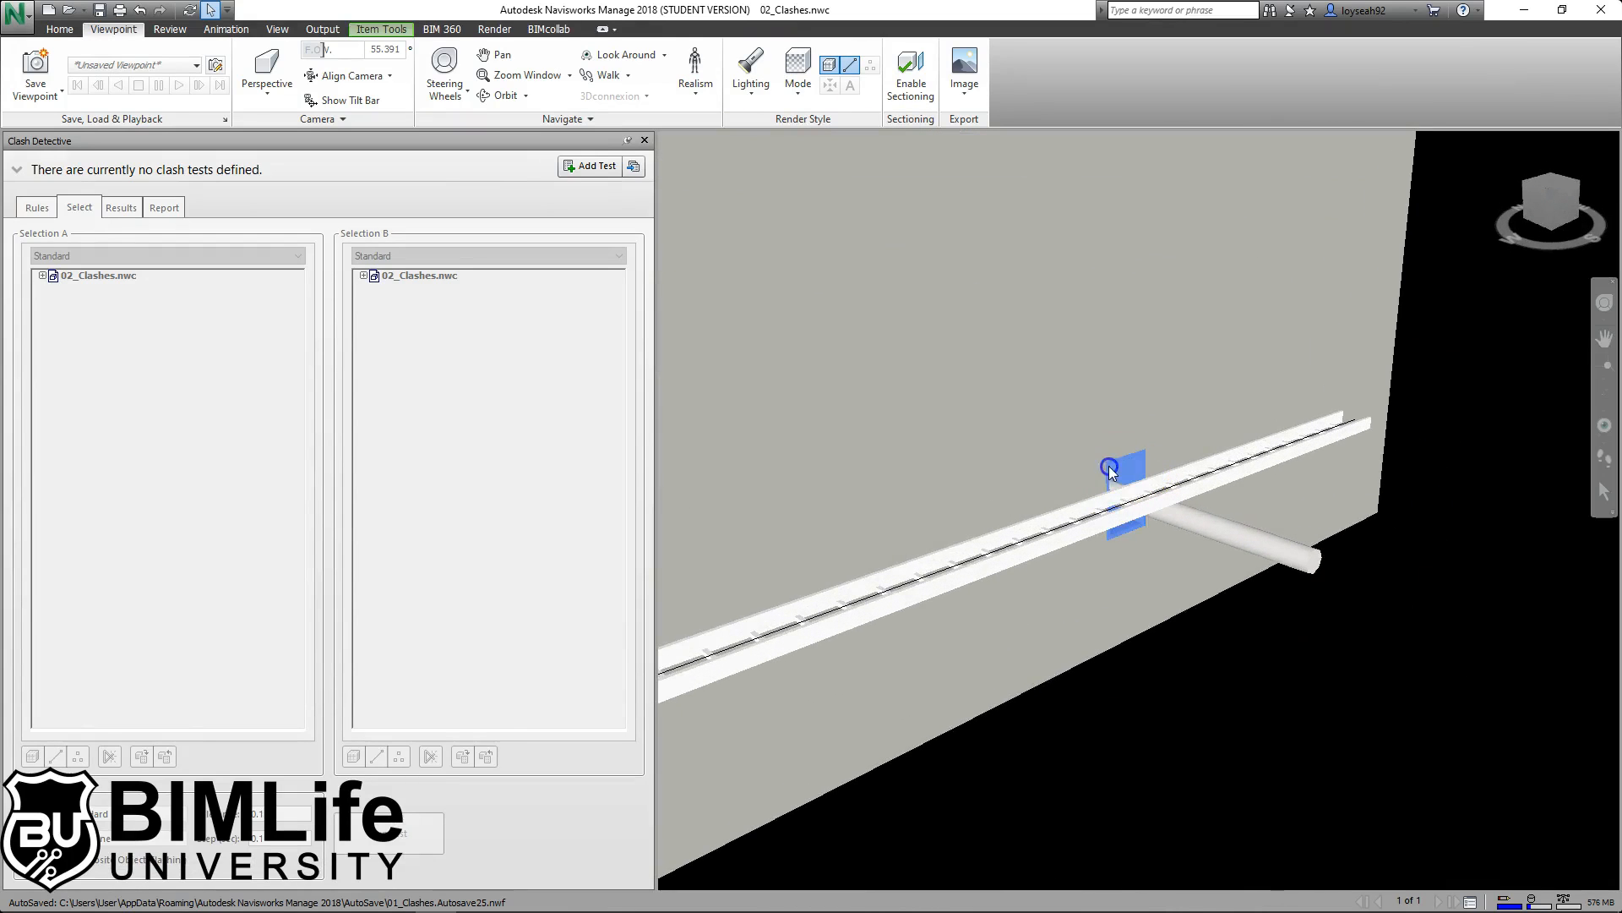
pyautogui.moveTo(1206, 700)
pyautogui.keyDown('shift'); pyautogui.mouseDown(button='middle')
pyautogui.moveTo(1094, 605)
pyautogui.moveTo(1195, 680)
pyautogui.moveTo(1259, 551)
pyautogui.mouseUp(button='middle'); pyautogui.keyUp('shift')
pyautogui.click(1237, 763)
pyautogui.scroll(-2, 1275, 585)
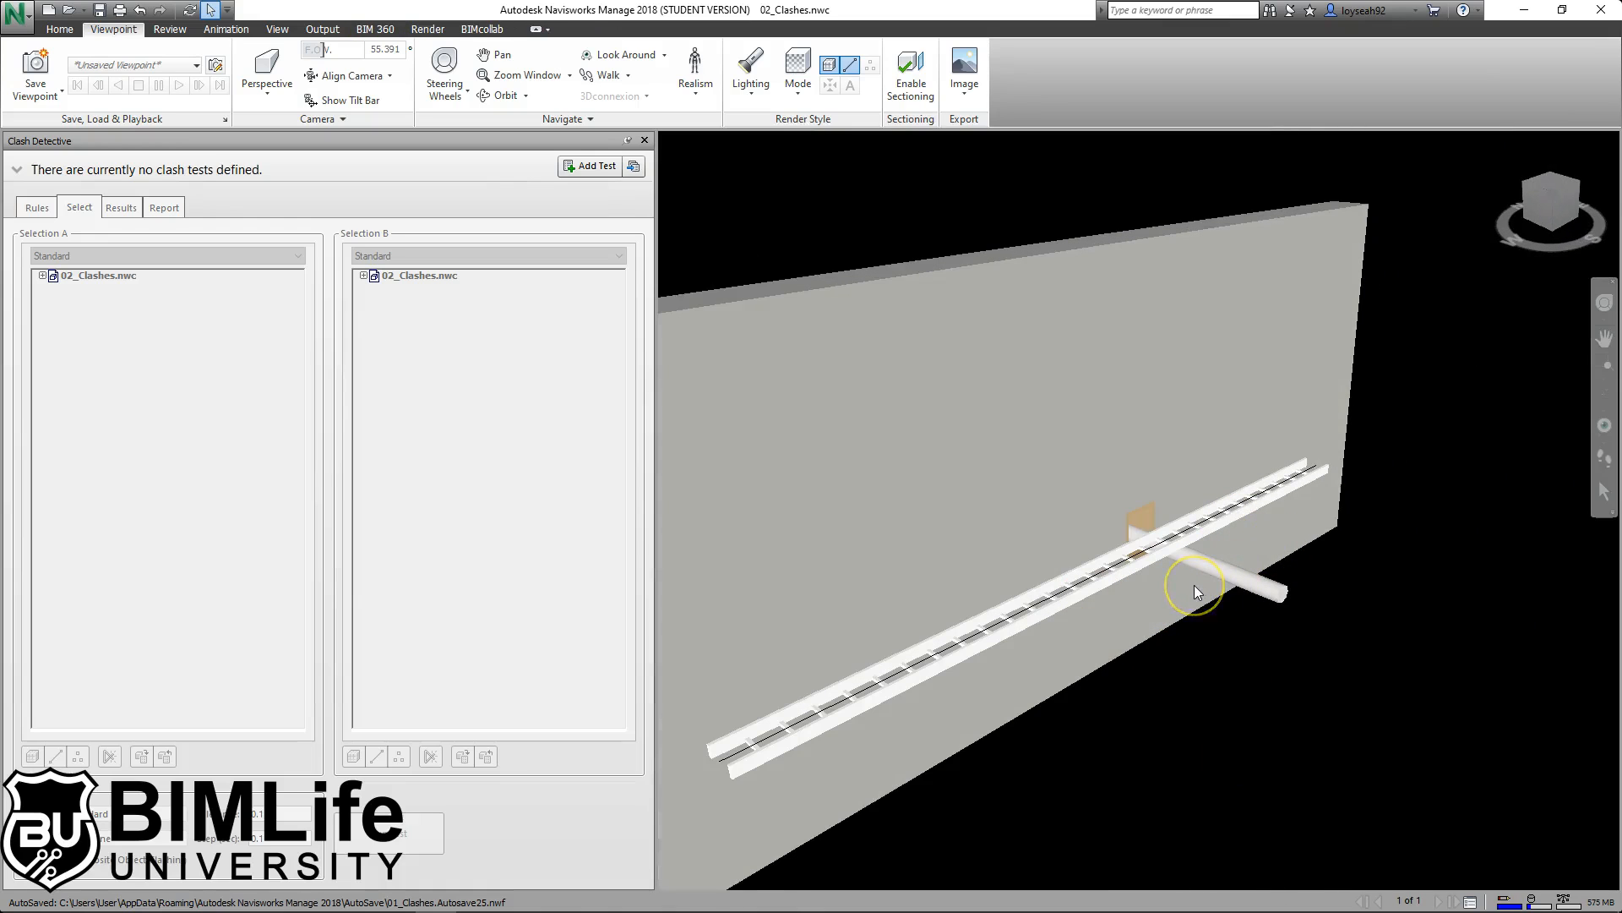
pyautogui.moveTo(1195, 587)
pyautogui.keyDown('shift'); pyautogui.moveTo(1229, 619); pyautogui.dragTo(1203, 524, button='middle'); pyautogui.keyUp('shift')
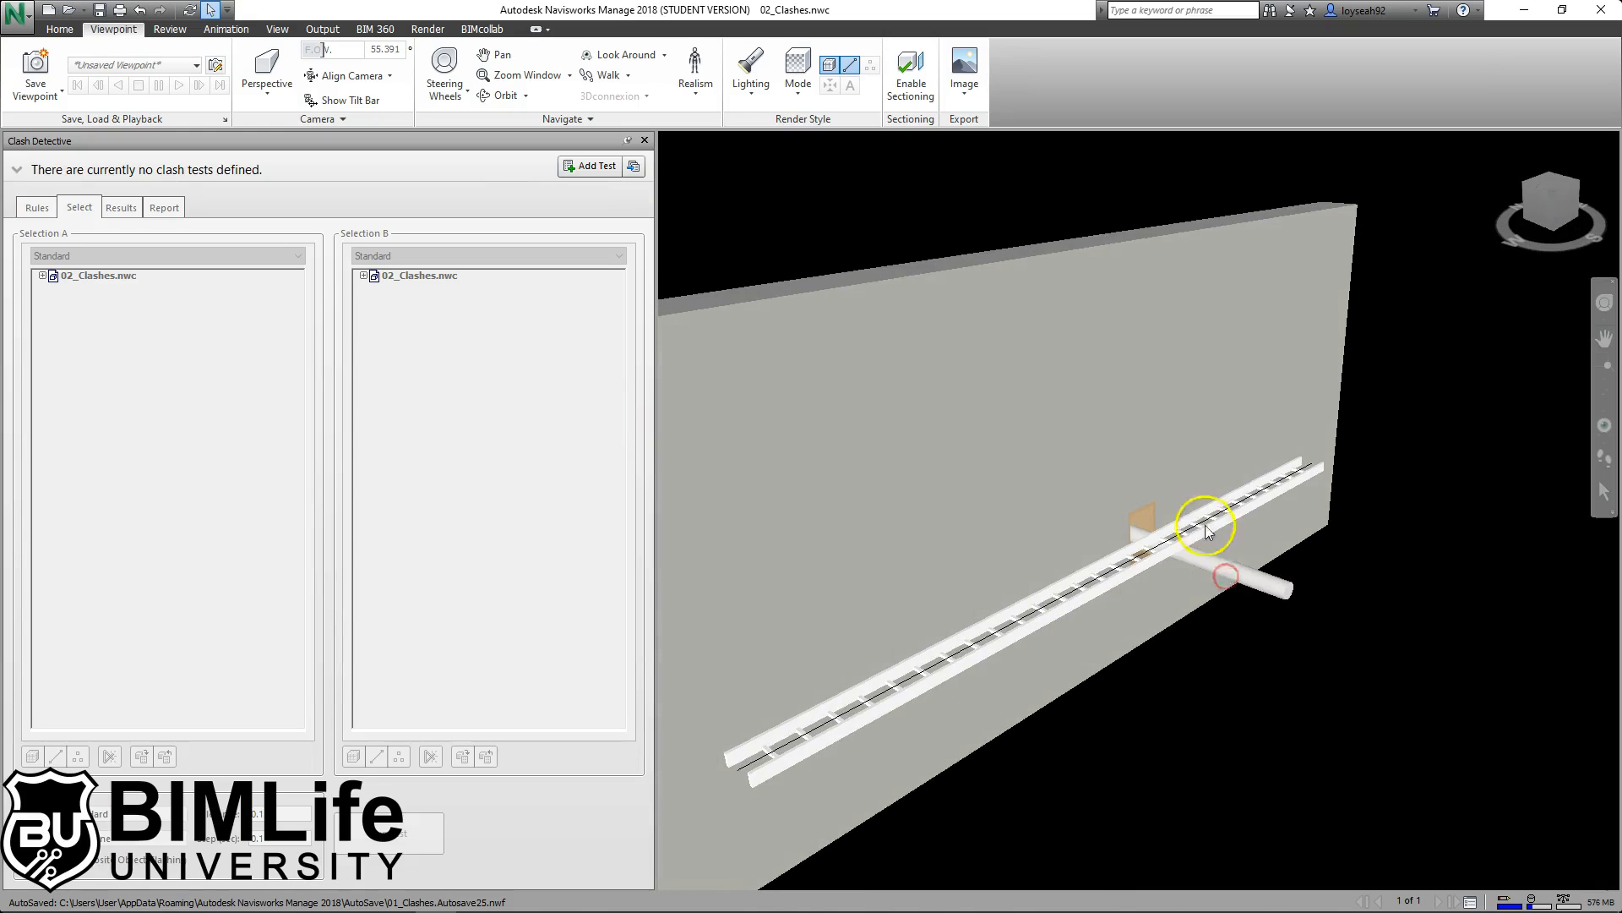
pyautogui.moveTo(1215, 535)
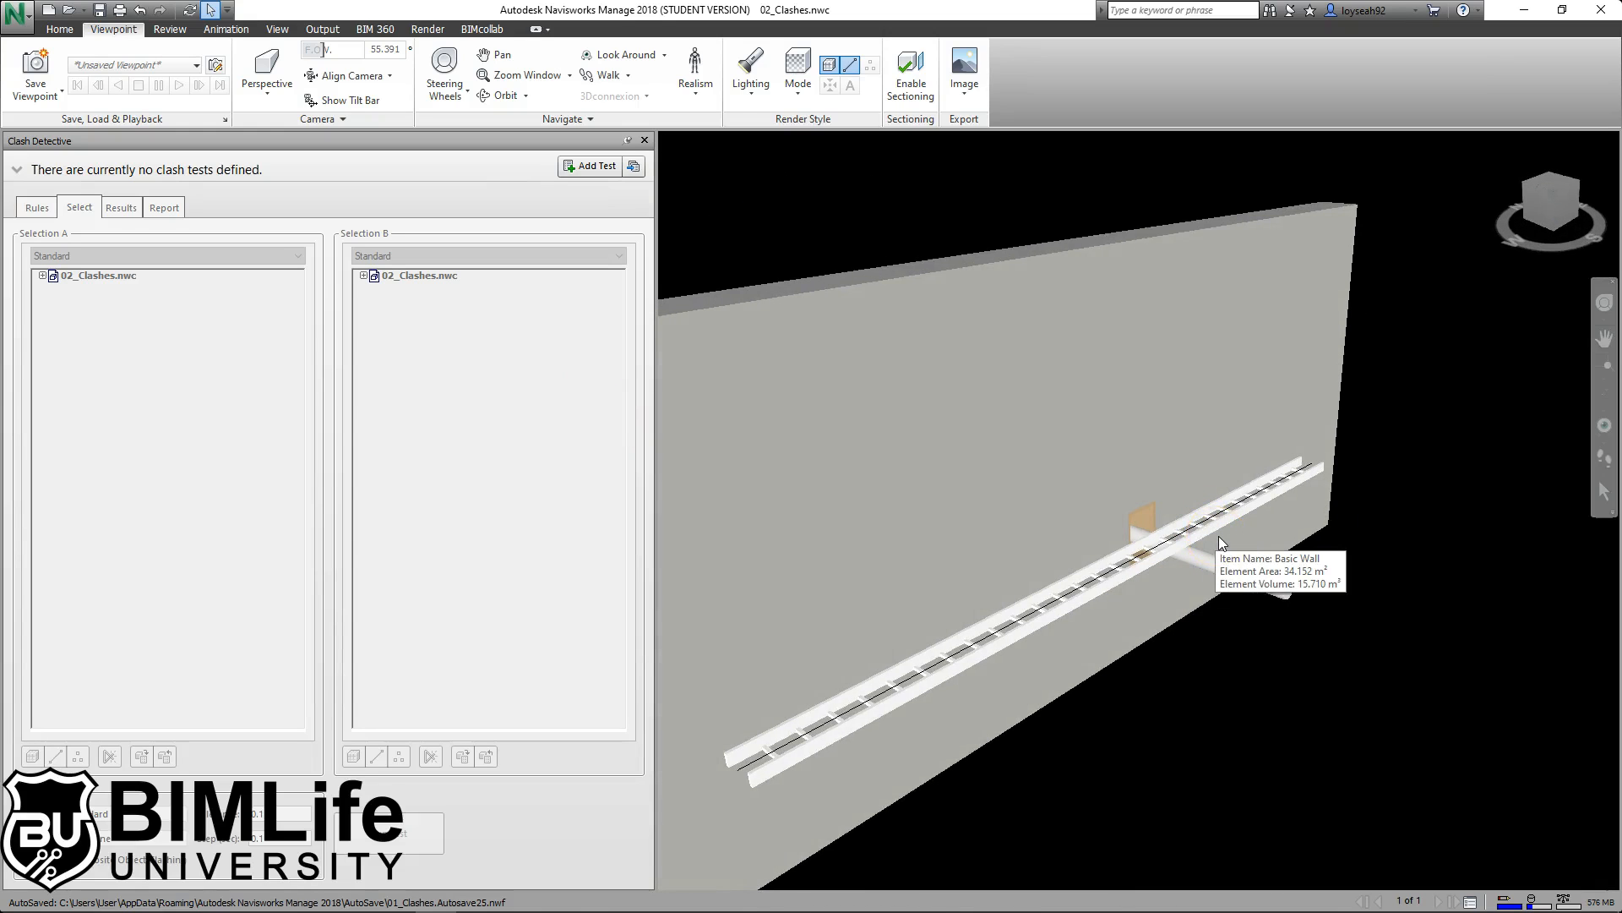
# Step: Add a clash test for 02_Clashes and assign the cable tray to Selection A
pyautogui.click(1126, 571)
pyautogui.click(592, 166)
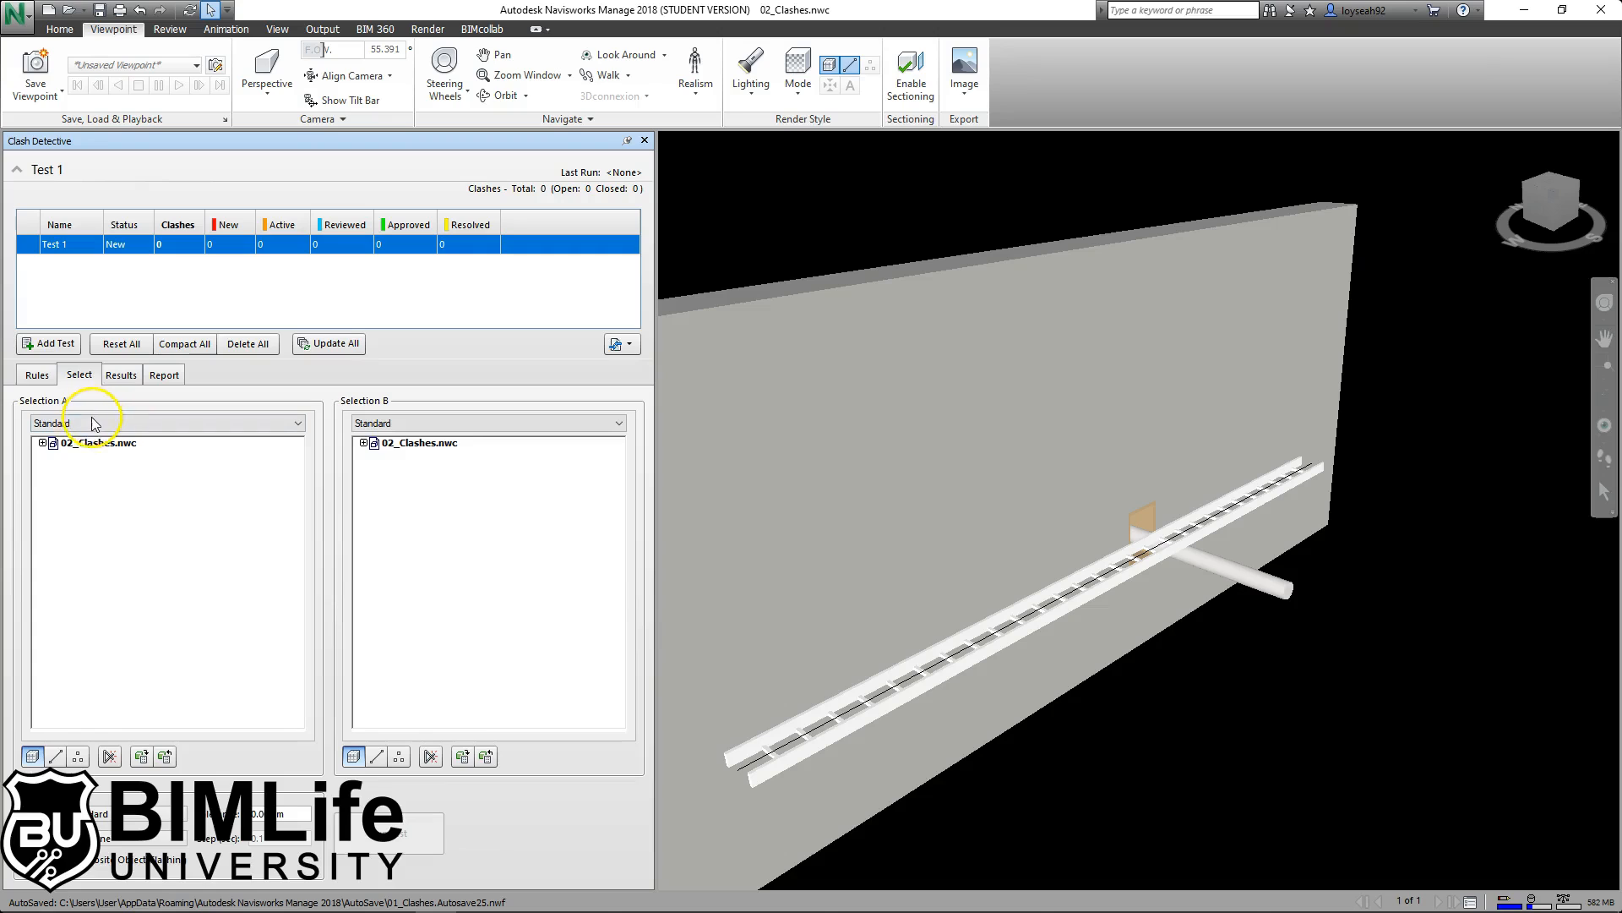
pyautogui.click(975, 650)
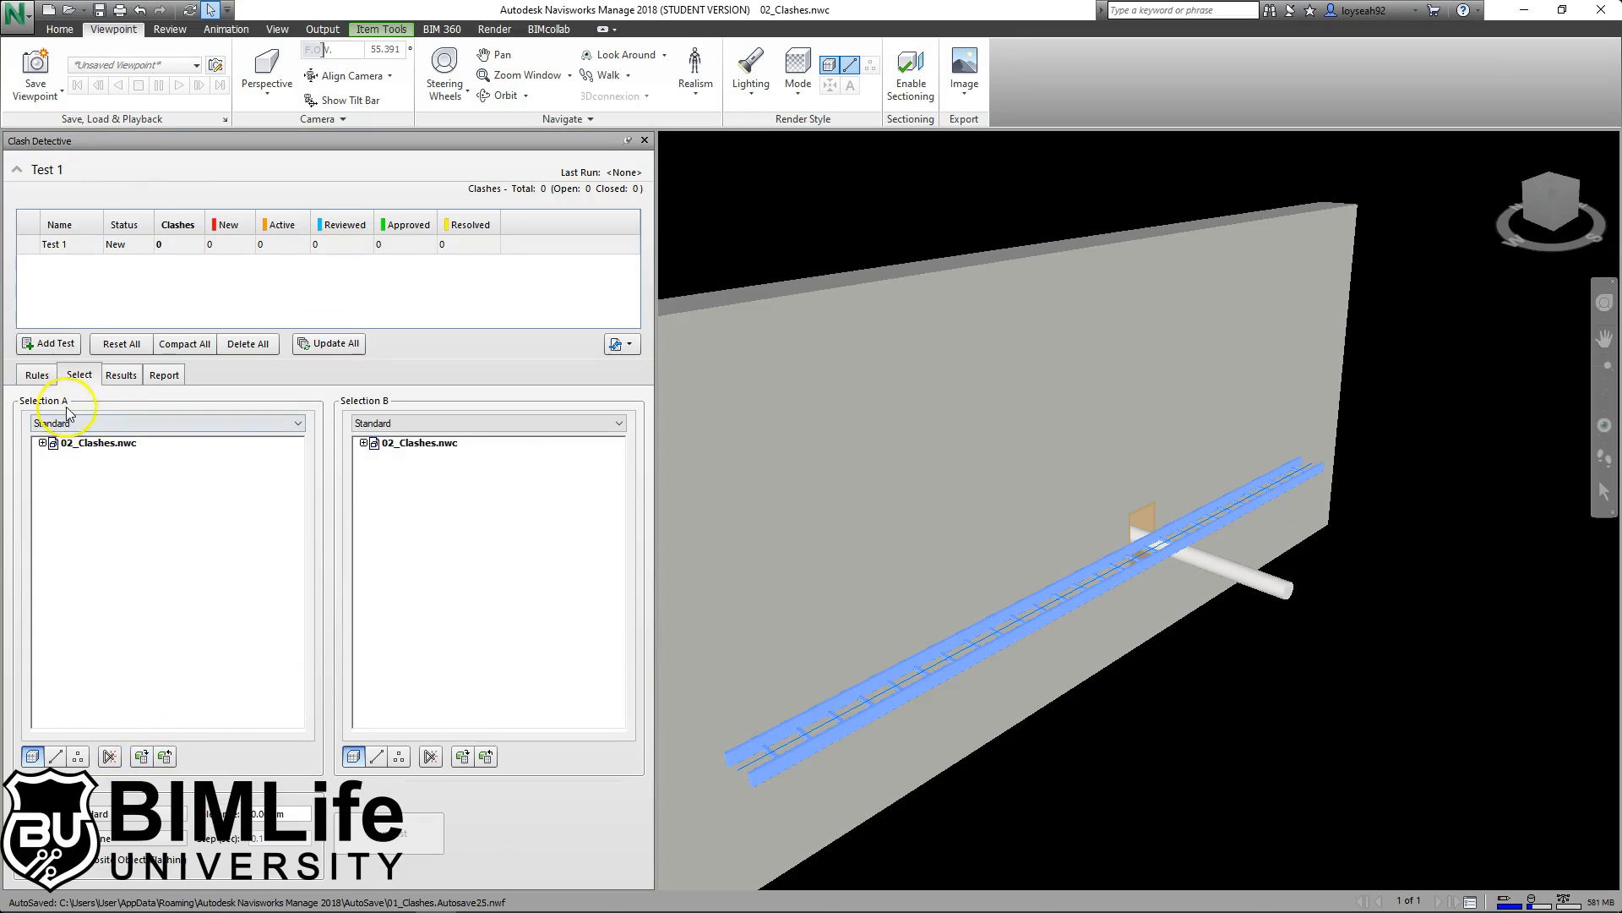
pyautogui.click(140, 756)
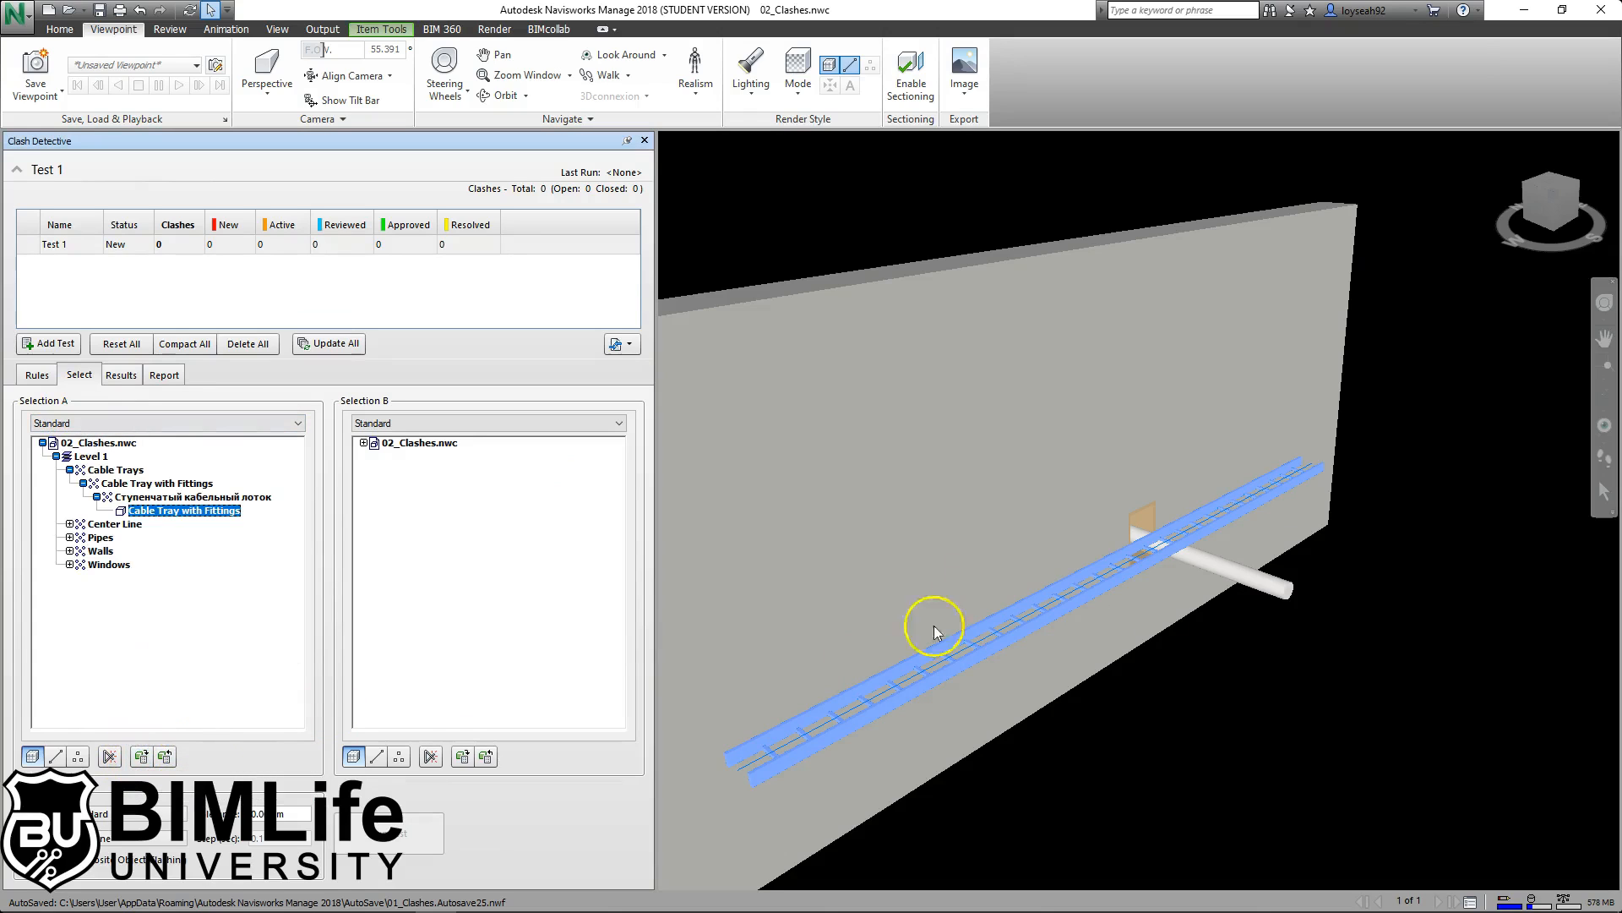
# Step: Assign the crossing pipe to Selection B and run Test 1 as a Clearance test with an adjusted tolerance
pyautogui.click(1228, 568)
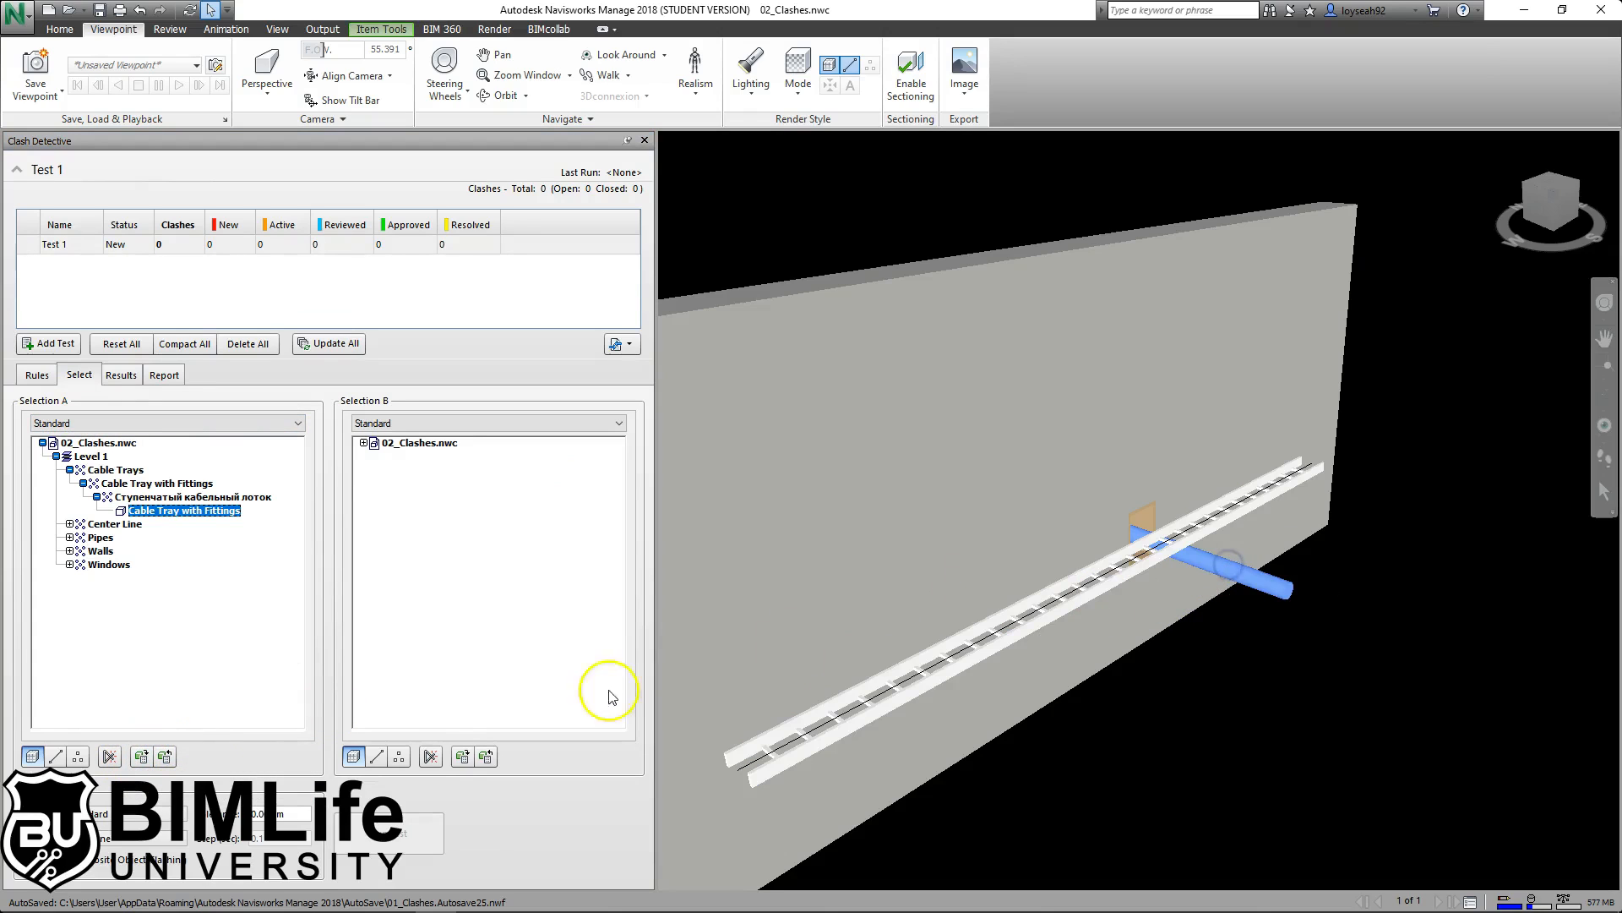
pyautogui.click(461, 756)
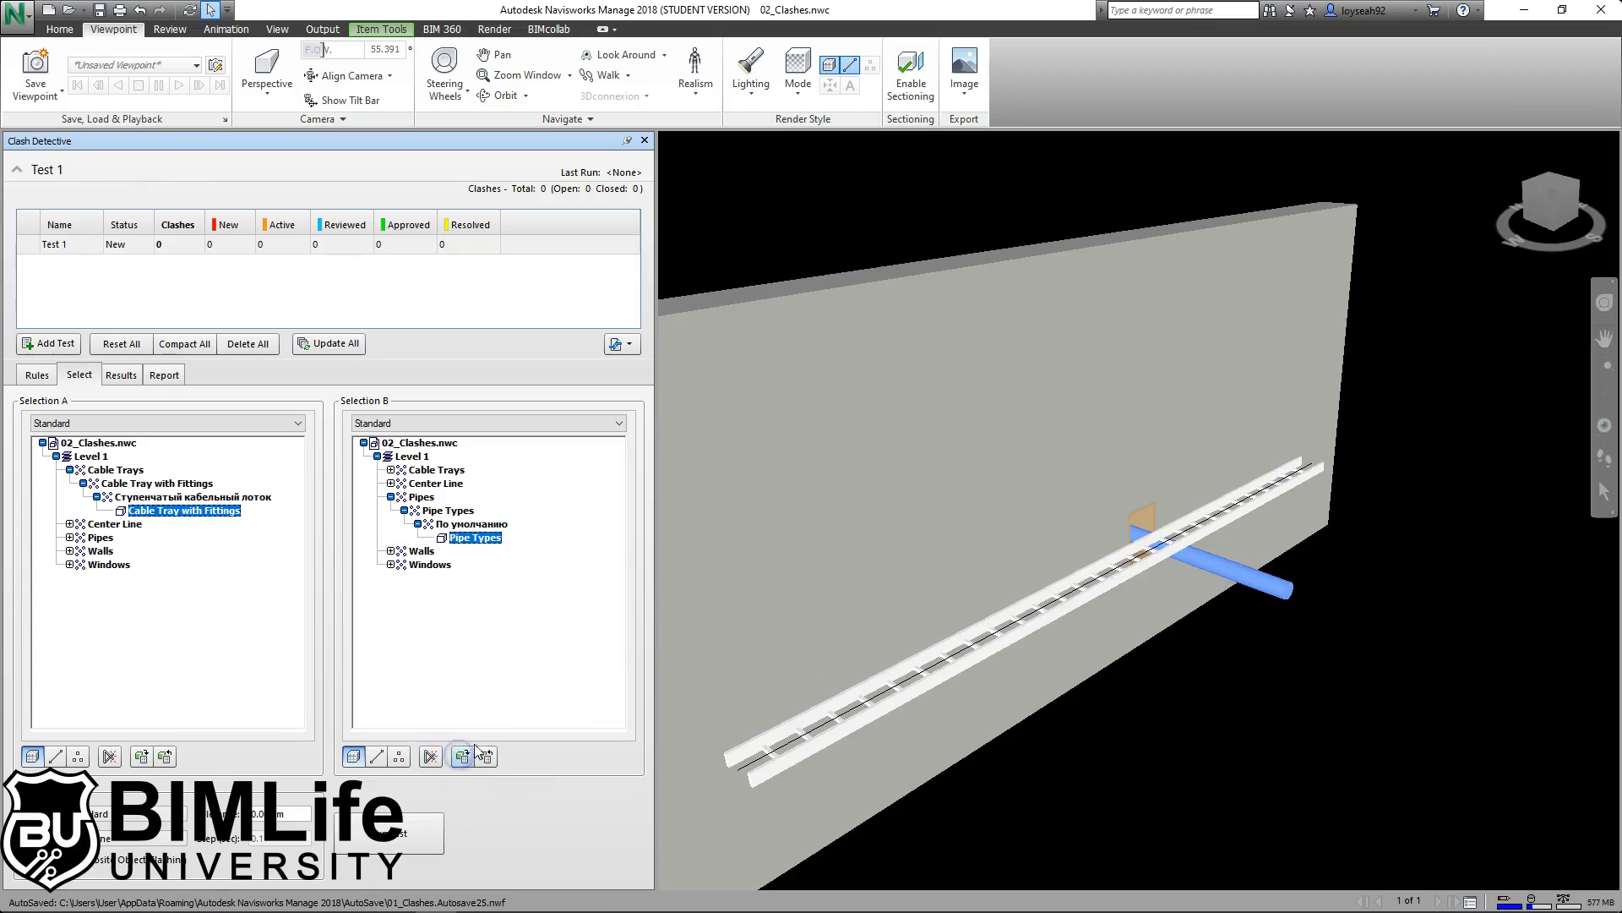
pyautogui.click(110, 815)
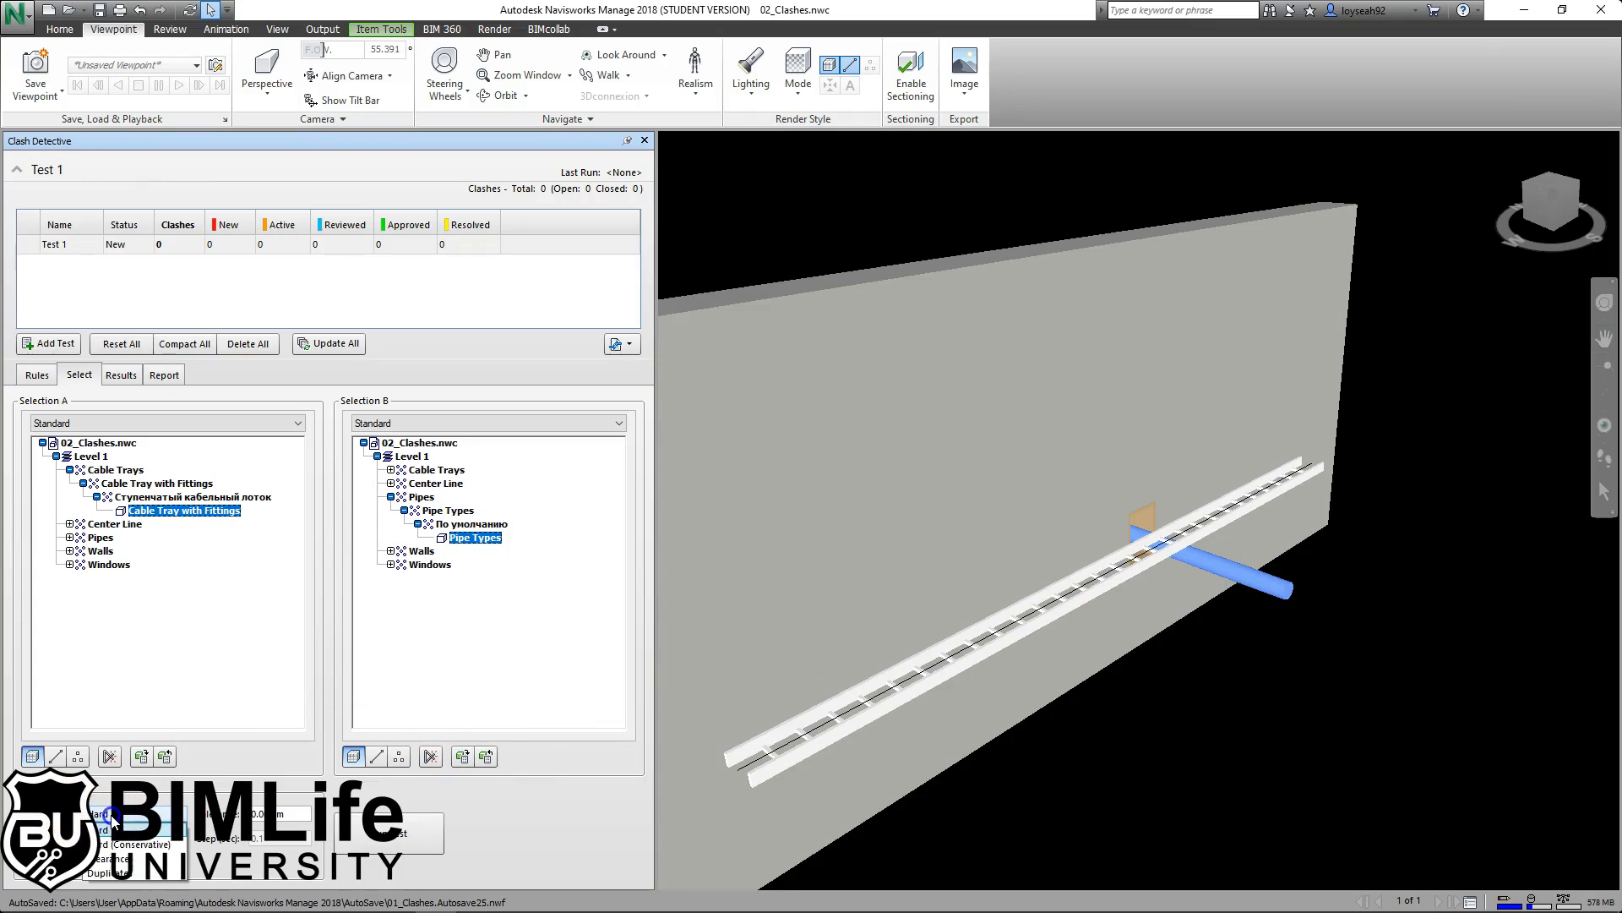
pyautogui.click(148, 859)
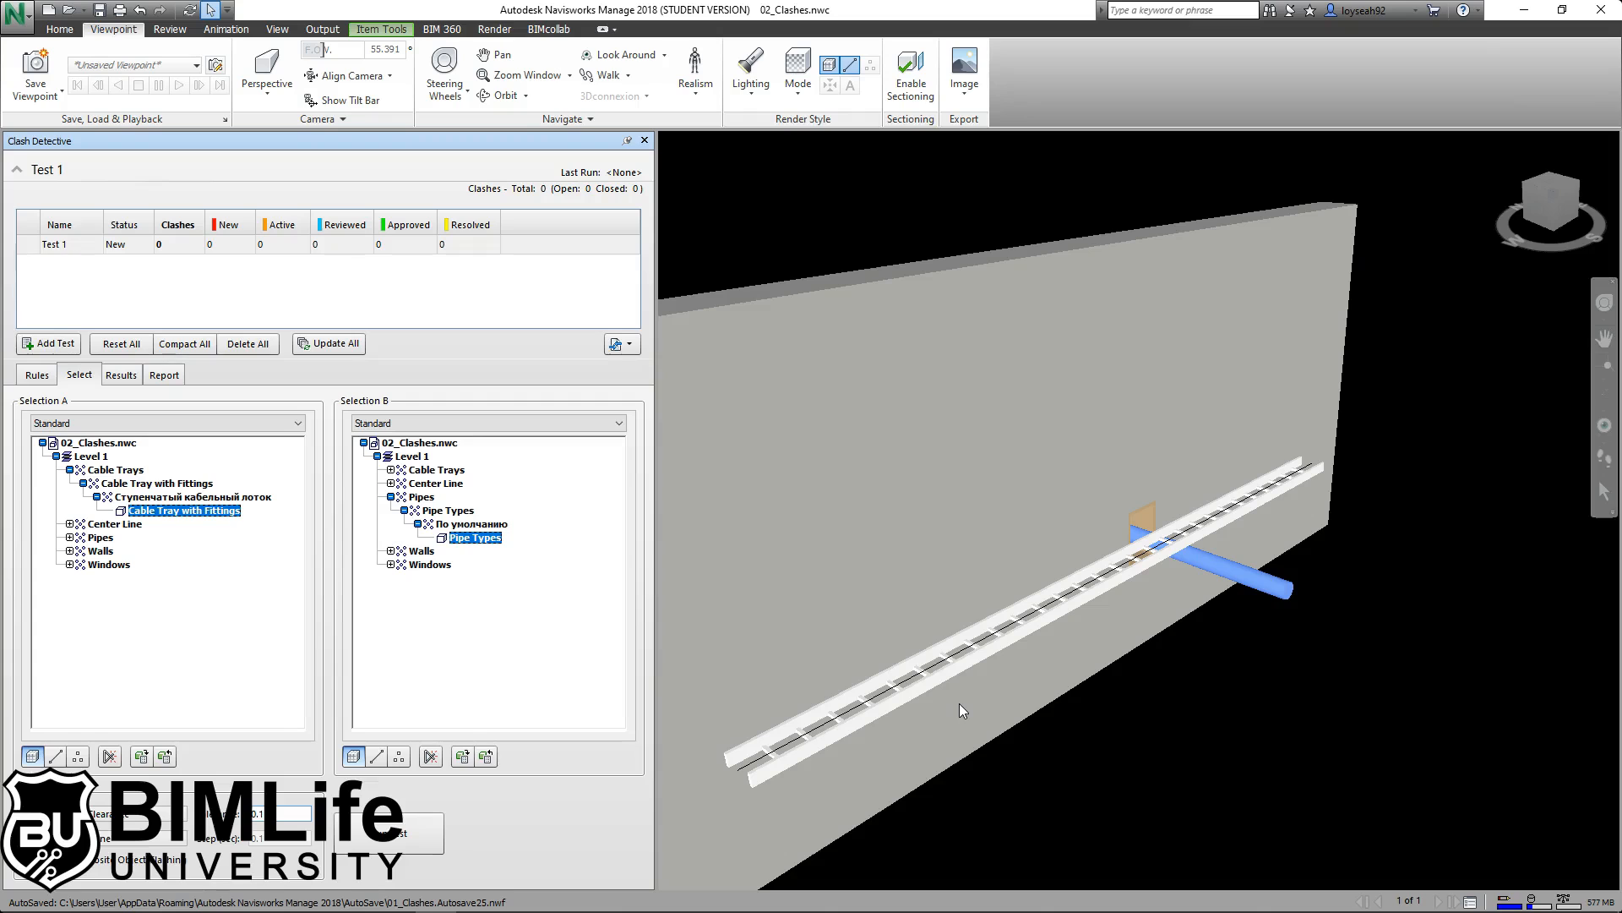
pyautogui.click(427, 830)
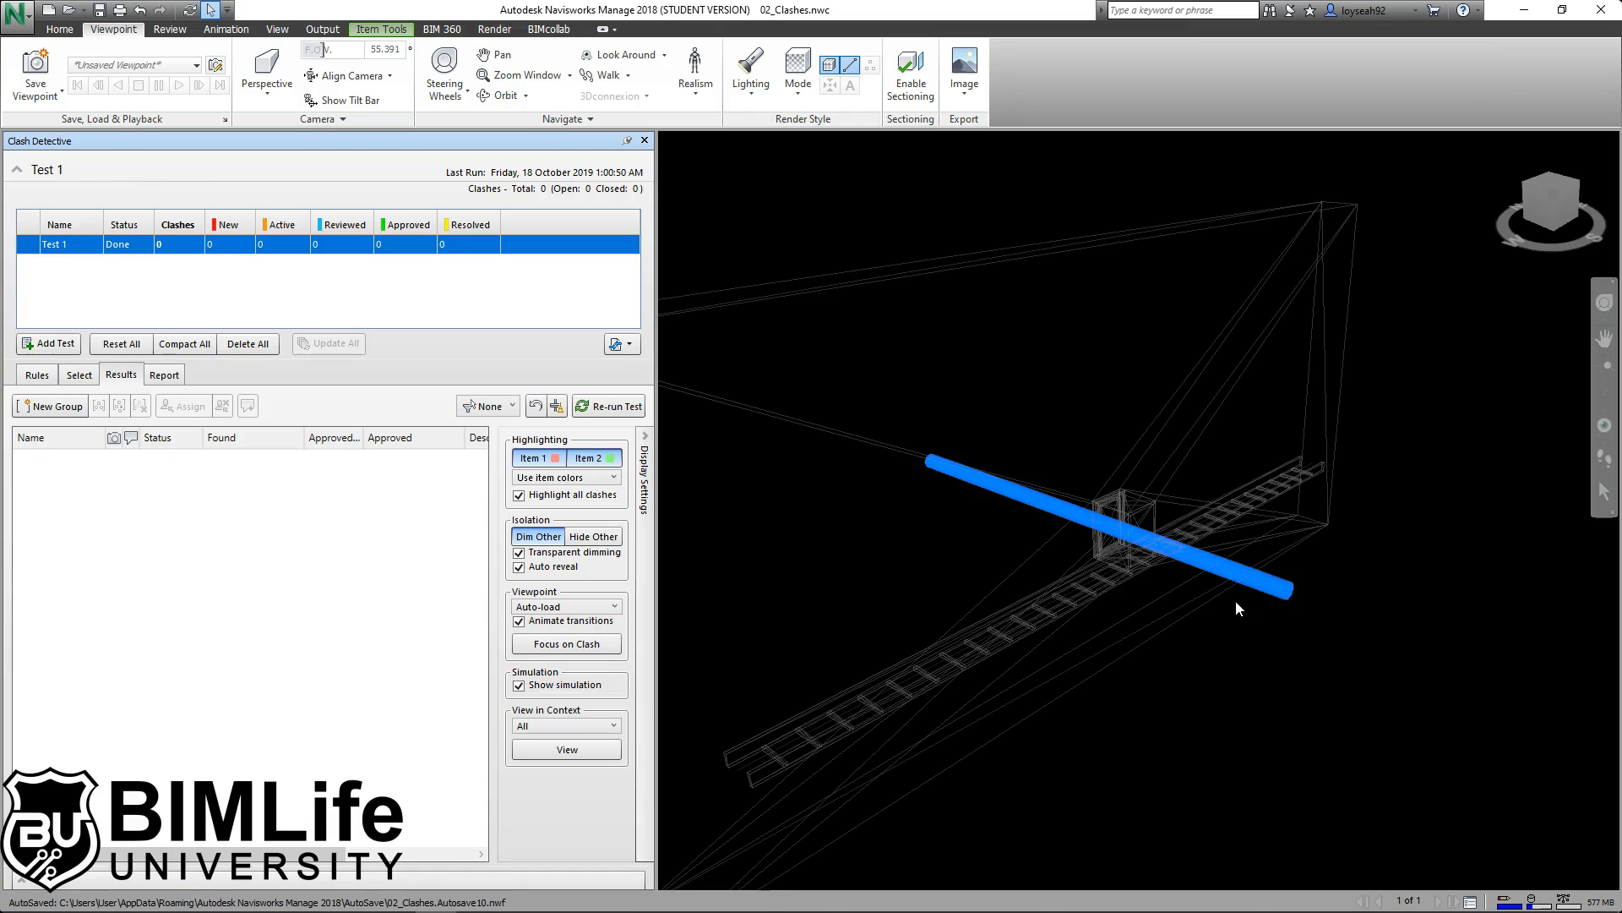
# Step: Measure the shortest distance between the cable tray and the crossing pipe and examine the measured gap up close
pyautogui.moveTo(1146, 651); pyautogui.dragTo(1014, 708, button='middle')
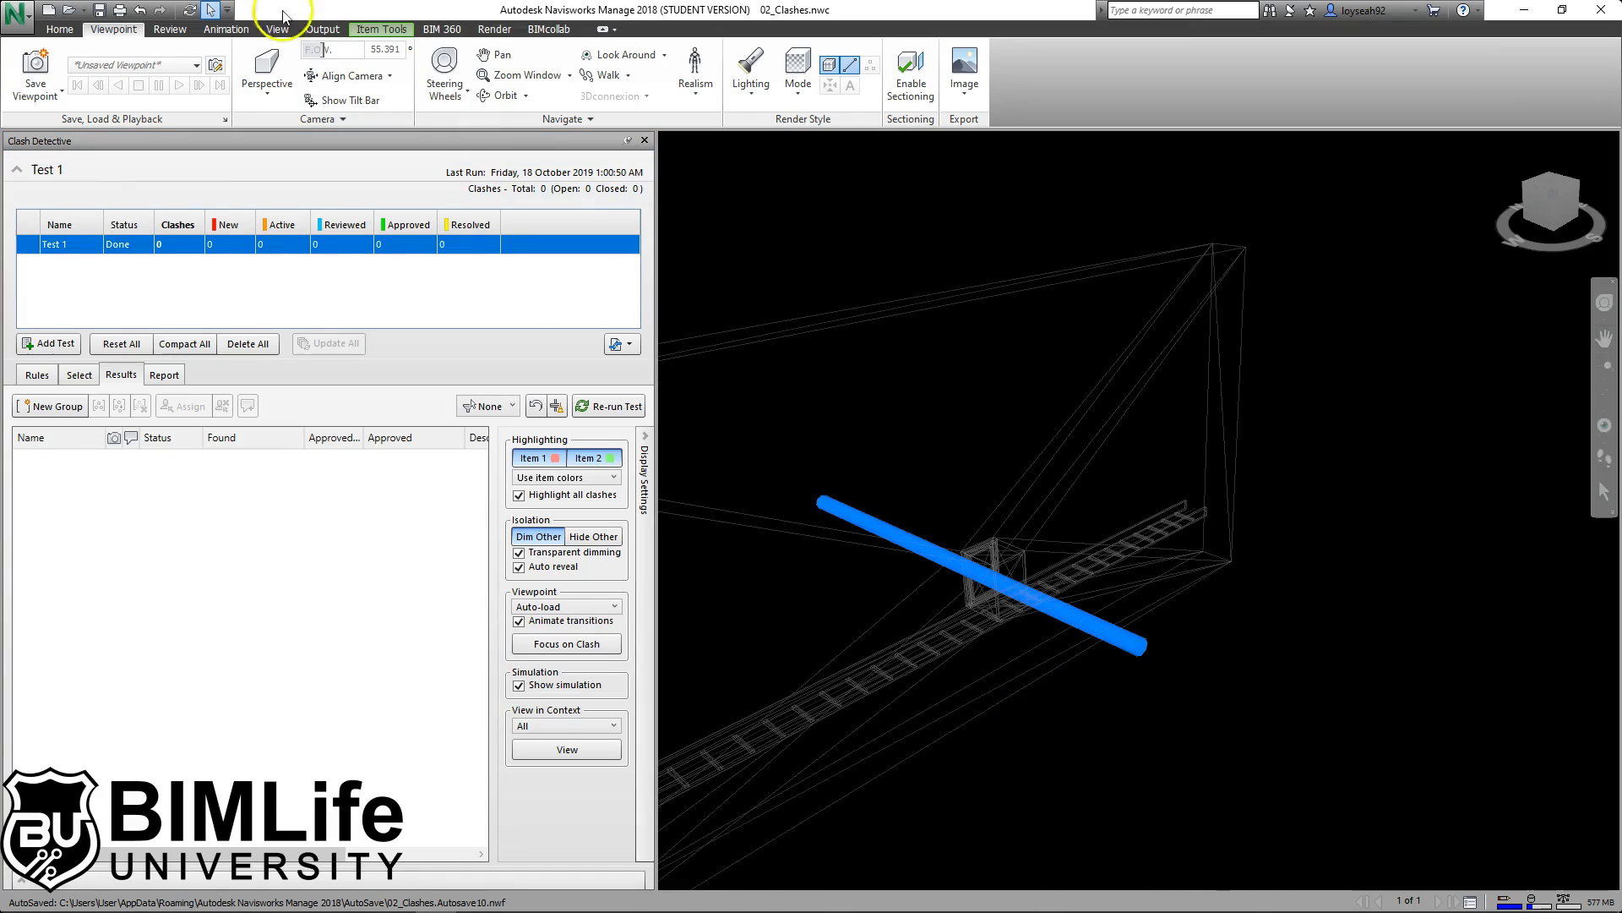
pyautogui.click(167, 30)
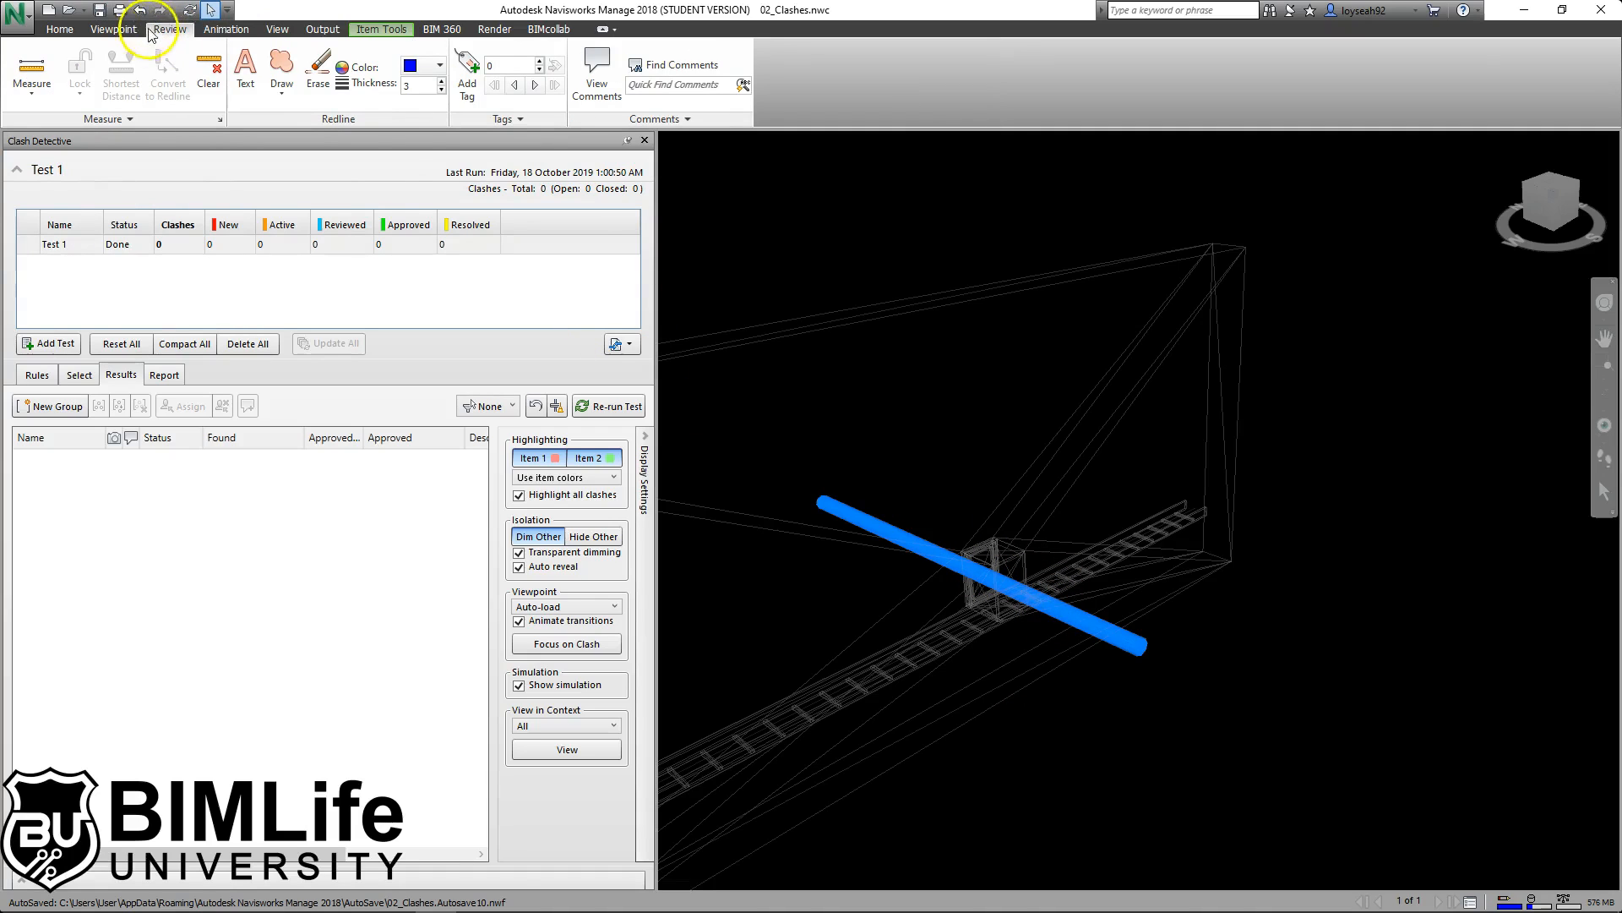
pyautogui.keyDown('ctrl'); pyautogui.click(953, 638); pyautogui.keyUp('ctrl')
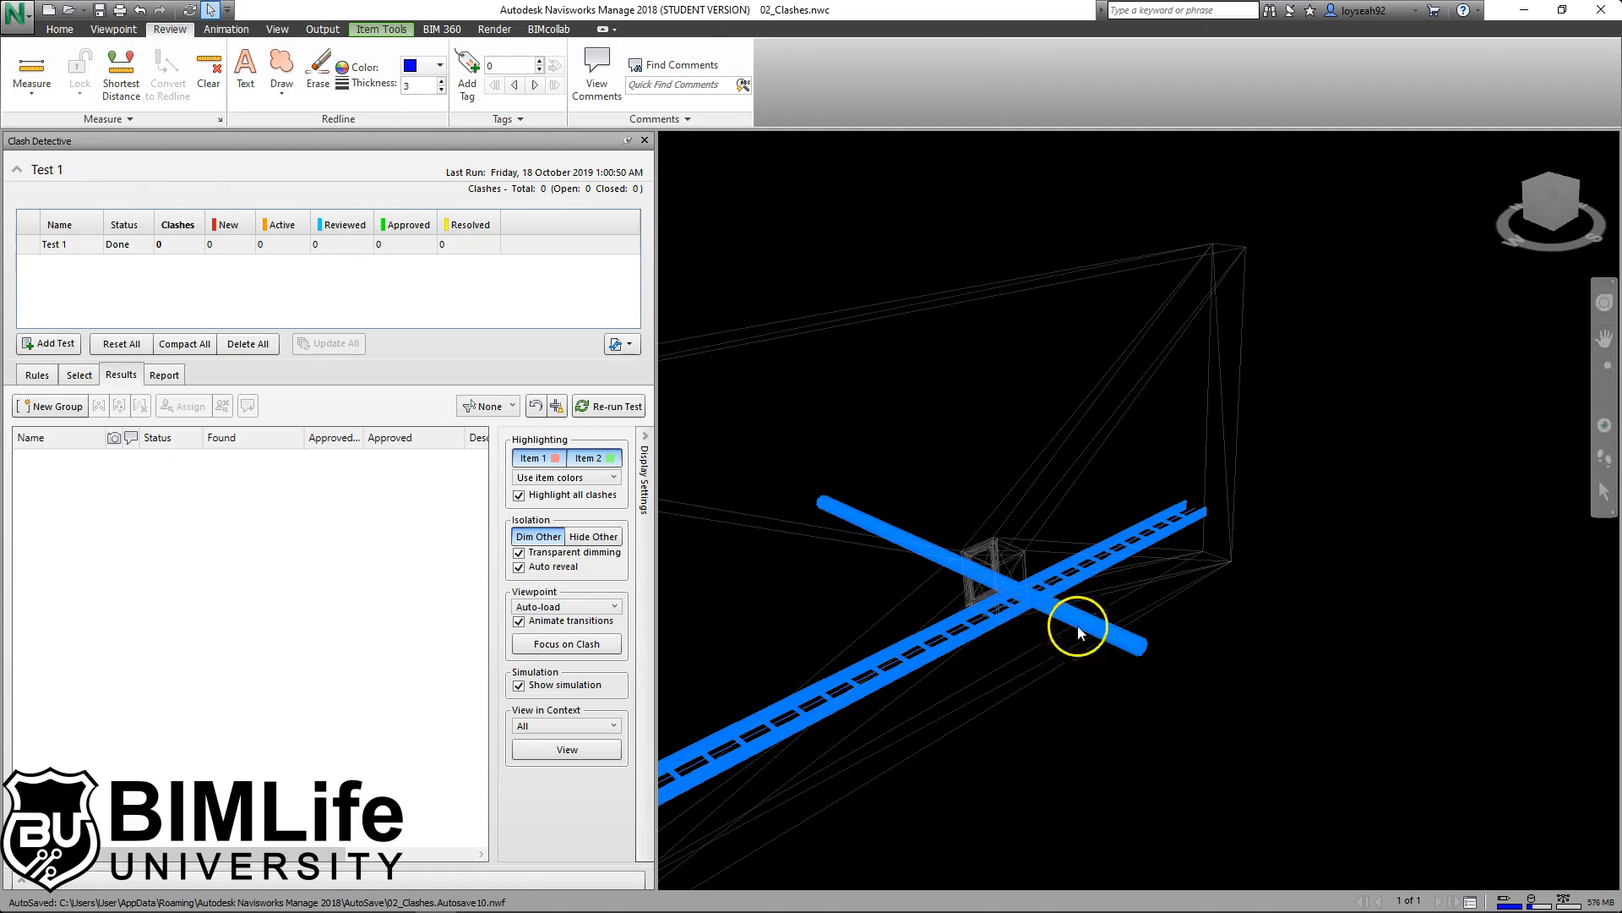
pyautogui.scroll(2, 1056, 625)
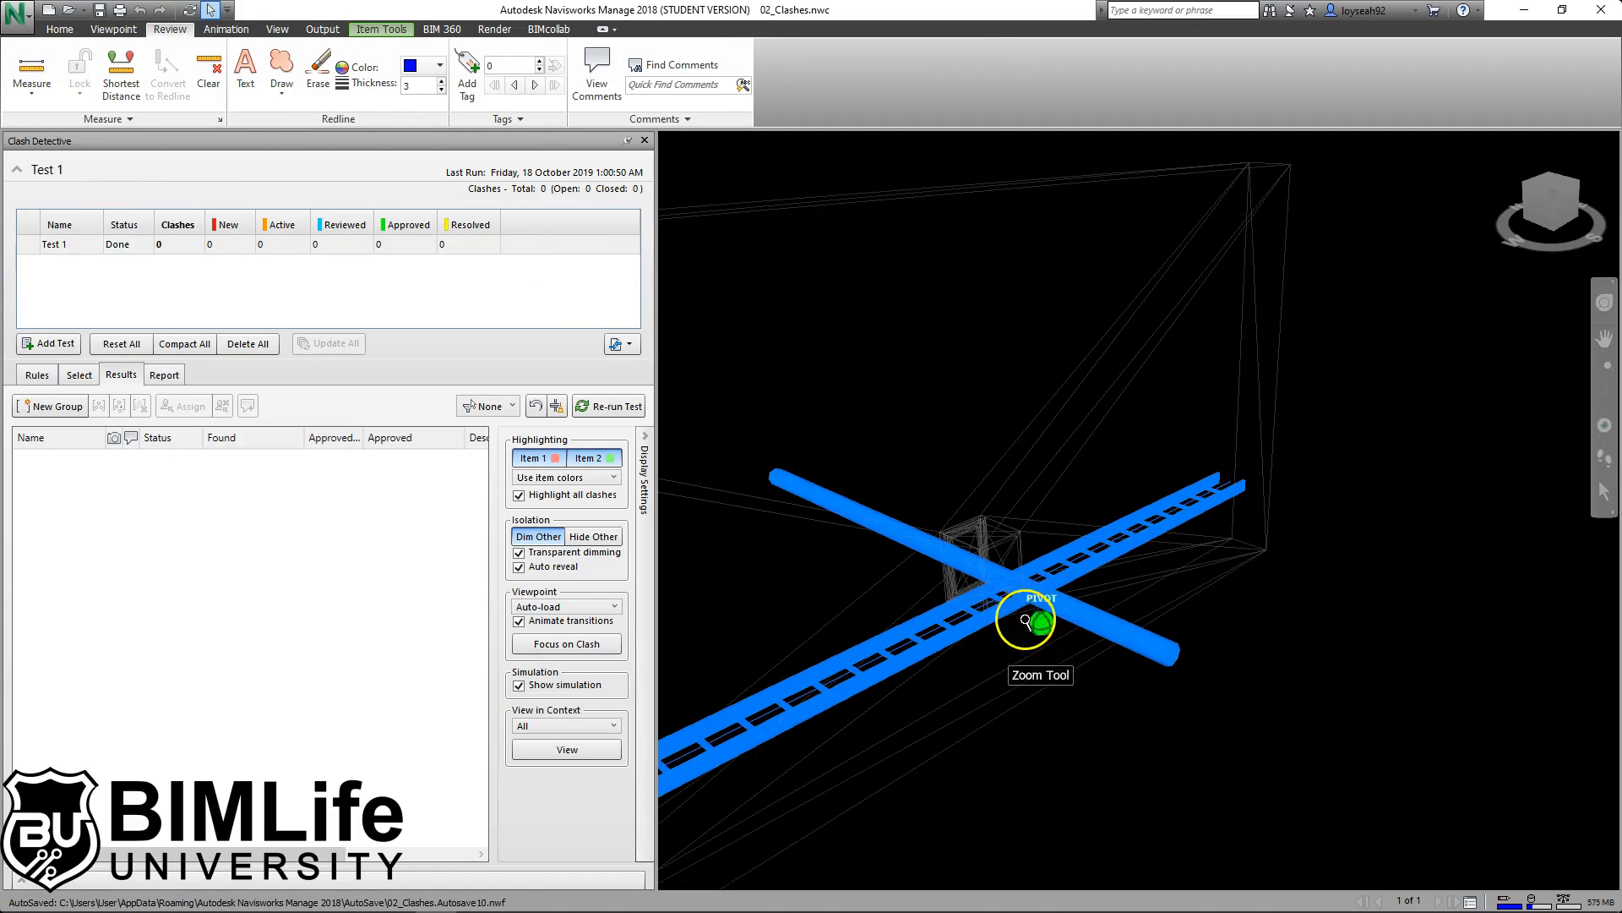
pyautogui.click(114, 87)
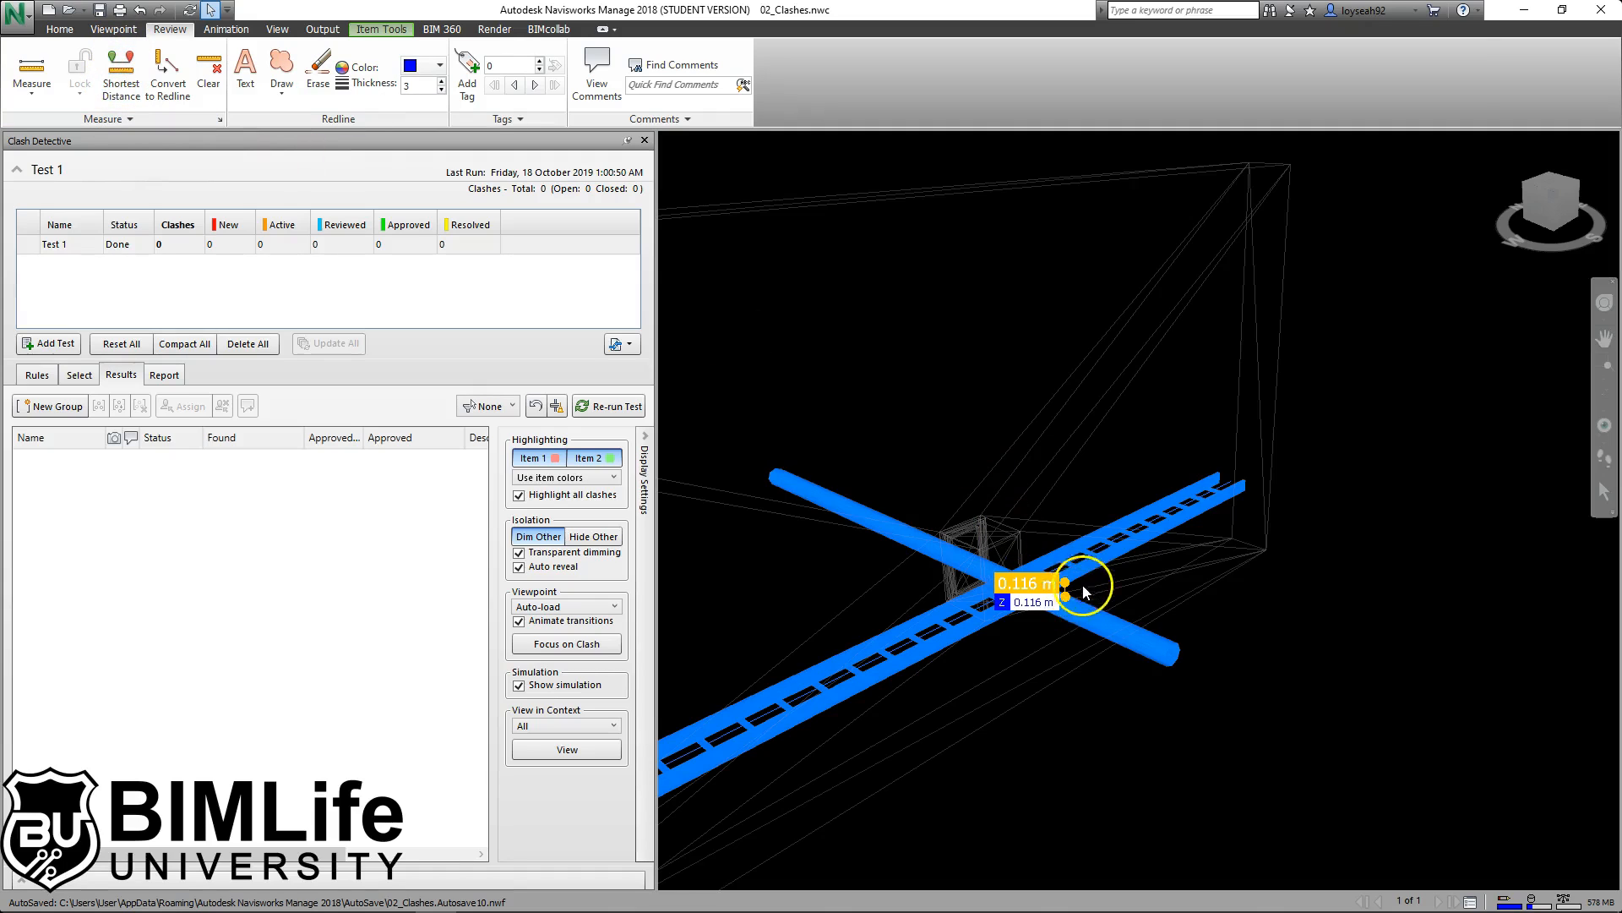
pyautogui.scroll(2, 1070, 607)
pyautogui.scroll(5, 1070, 606)
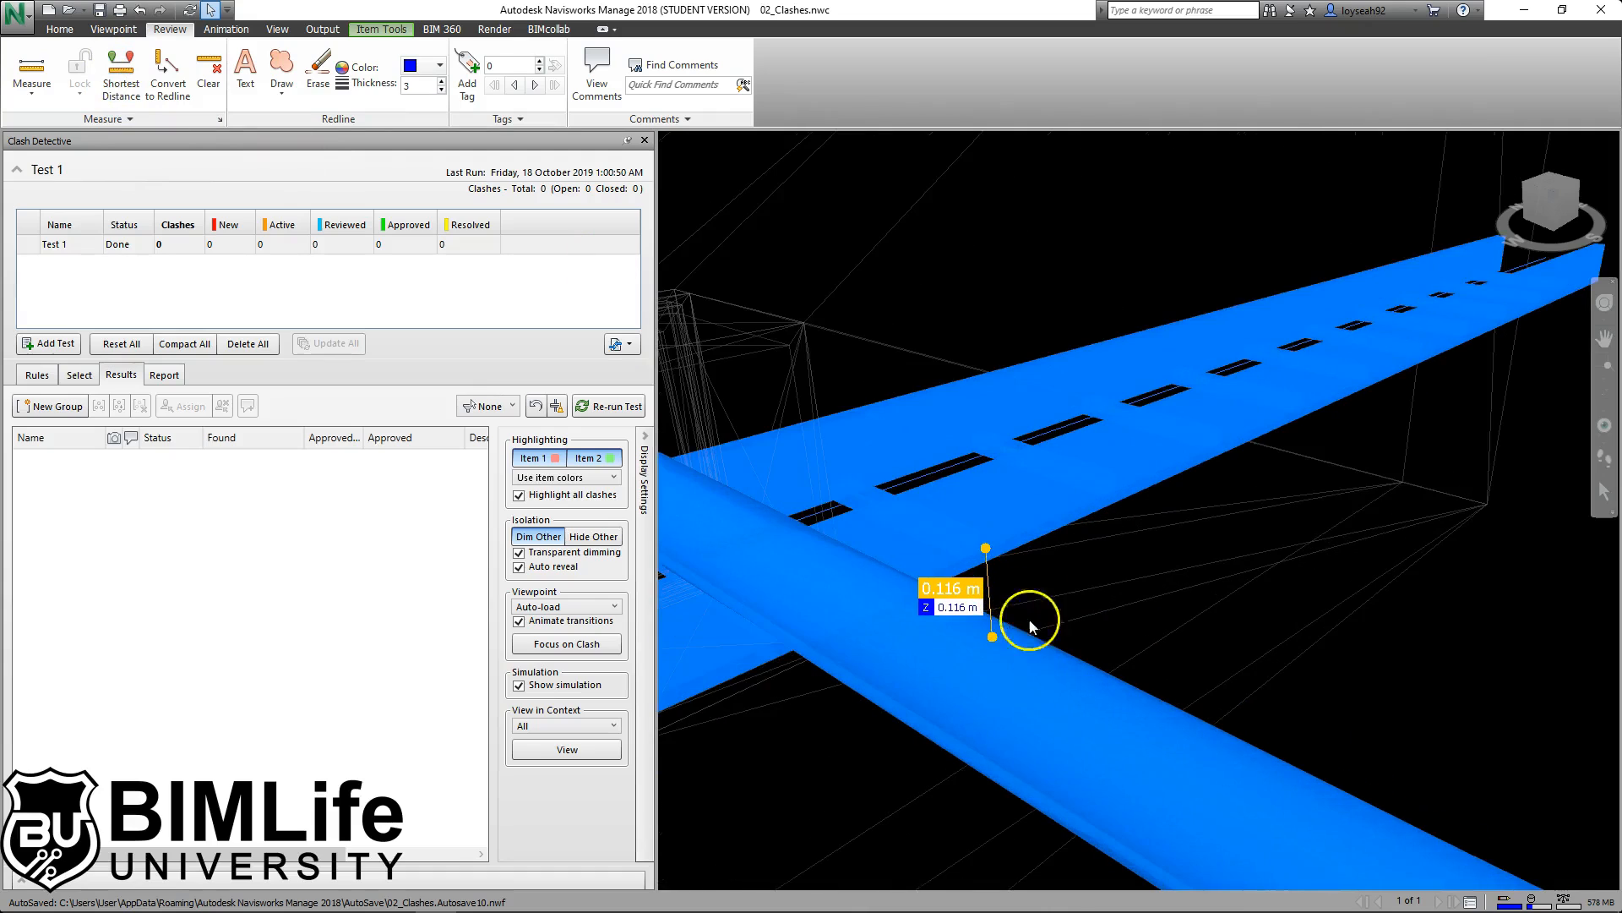
pyautogui.keyDown('shift'); pyautogui.moveTo(1037, 626); pyautogui.dragTo(1025, 544, button='middle'); pyautogui.keyUp('shift')
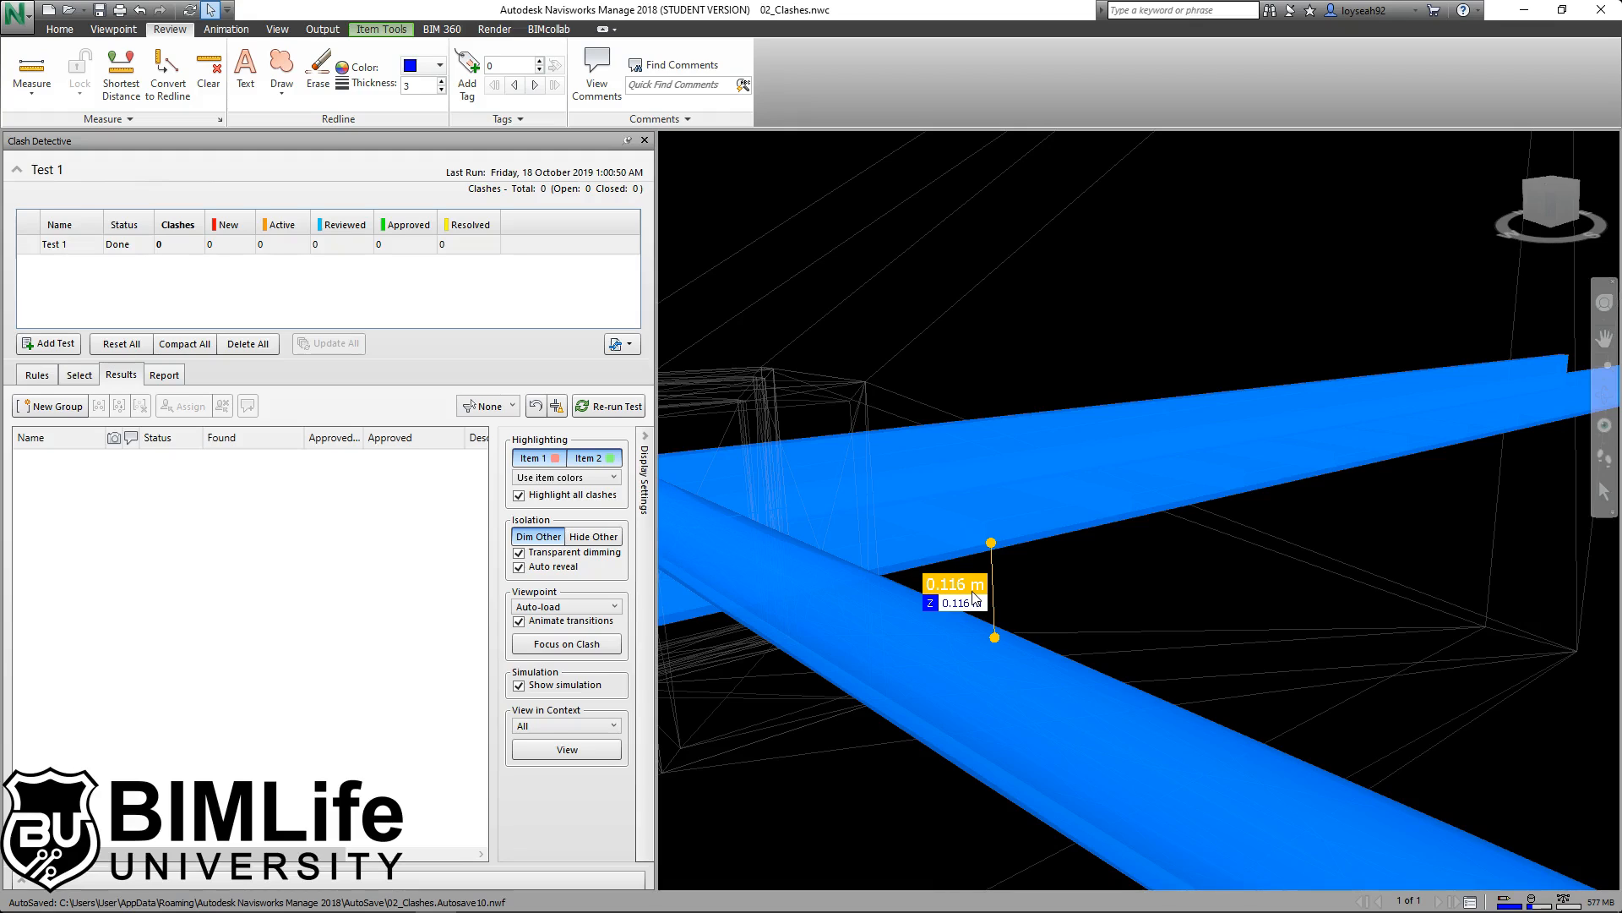
# Step: Raise Test 1's clearance tolerance above the measured gap between tray and pipe and run the test again
pyautogui.click(89, 378)
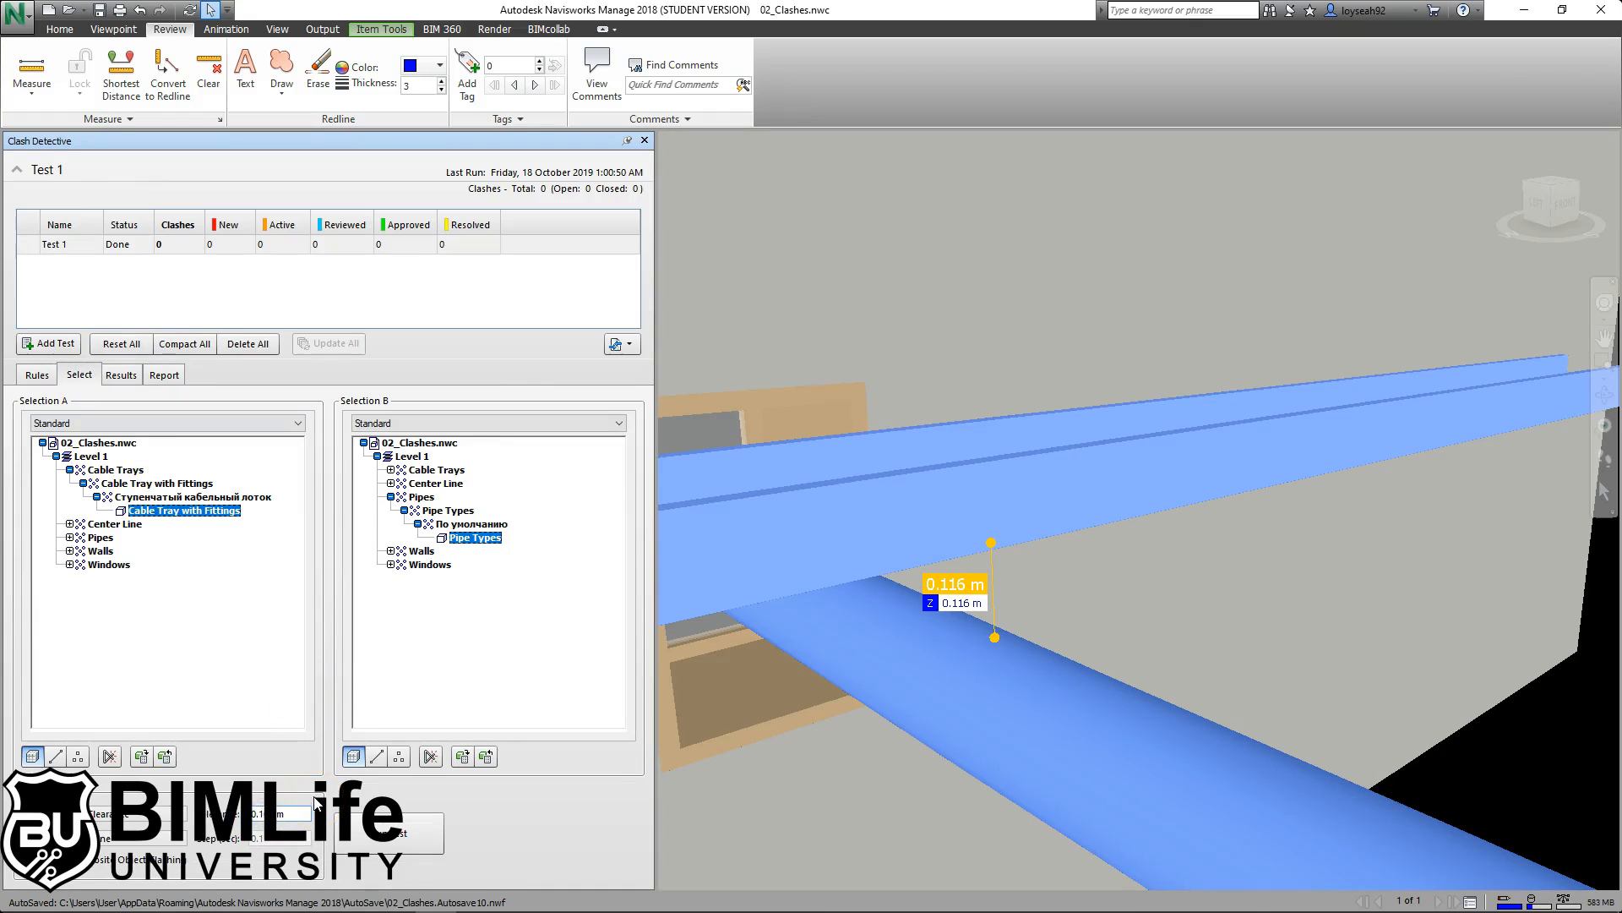
pyautogui.press('BackSpace')
pyautogui.write('2')
pyautogui.click(419, 830)
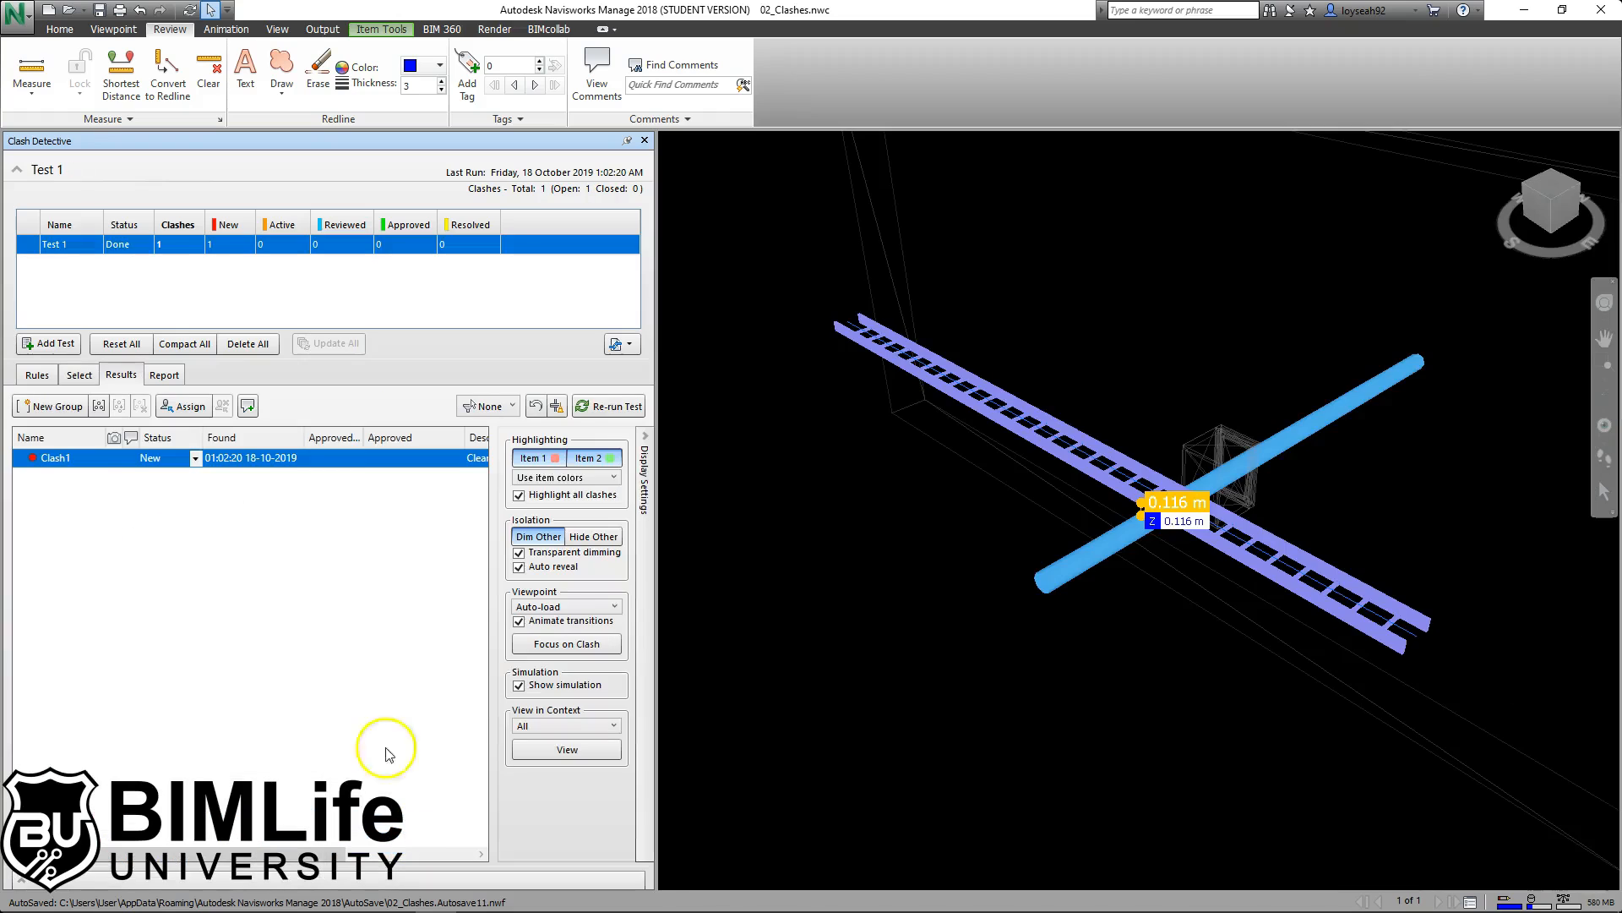